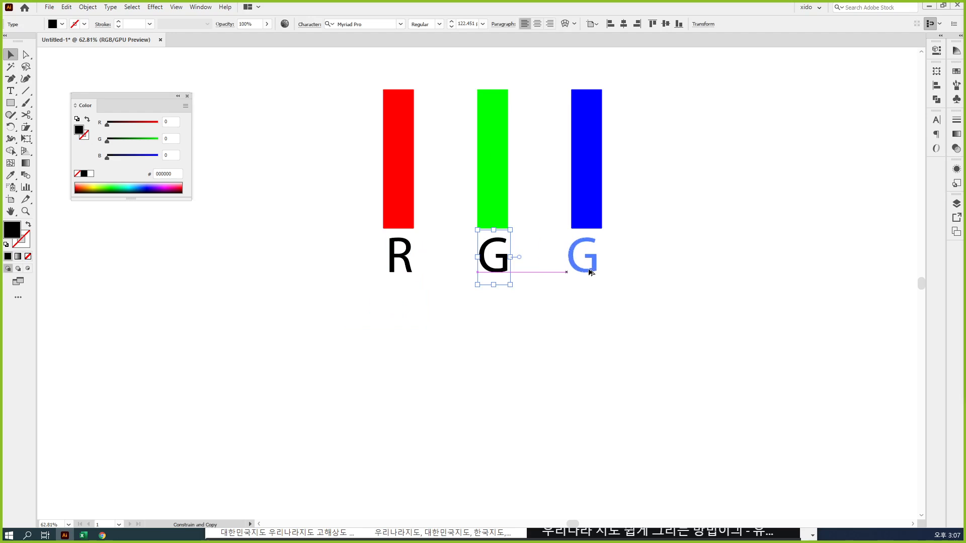
Change the copied label under the blue bar to B and deselect it.
double_click(590, 266)
type("B")
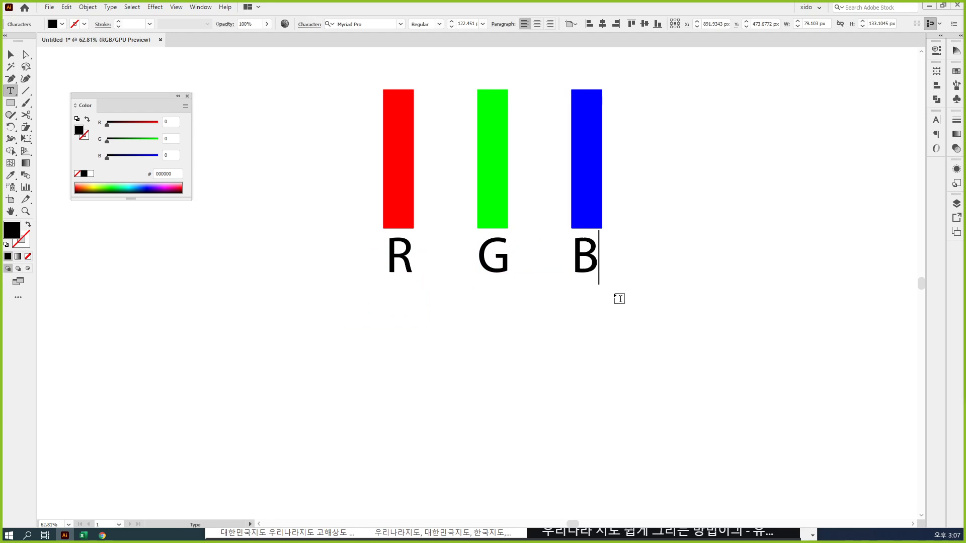
key("Escape")
left_click(625, 302)
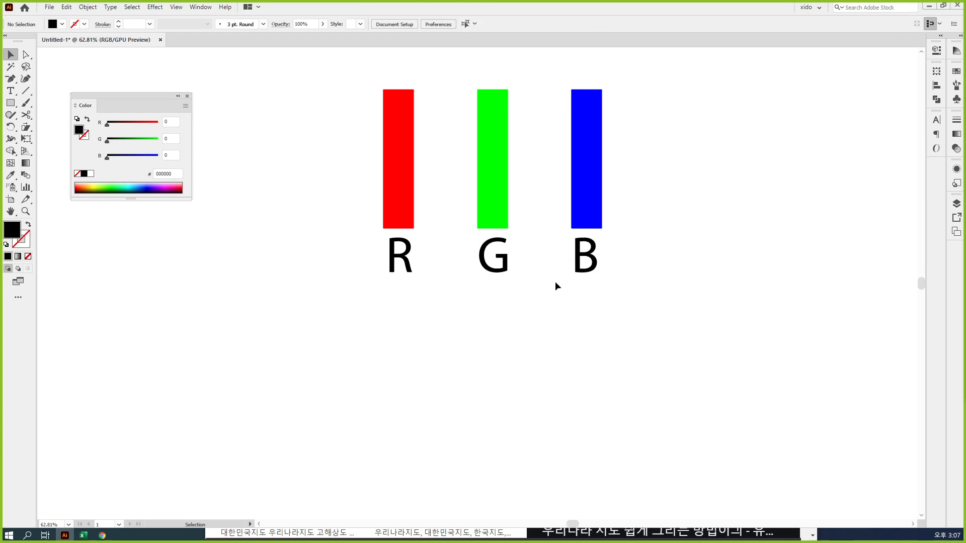
Examine the RGB fill values of the red, green and blue bars, moving the Color panel closer to them.
left_click_drag(160, 97, 327, 124)
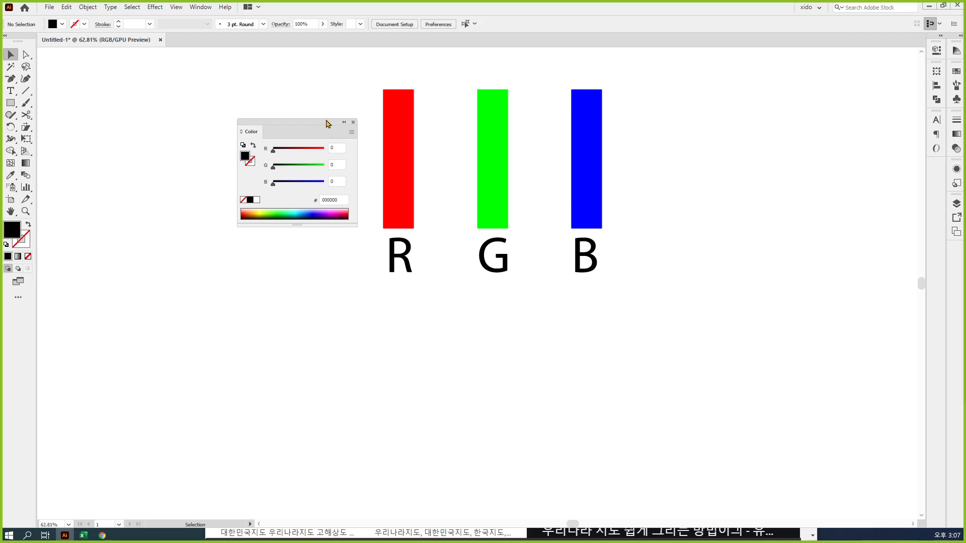
left_click(402, 160)
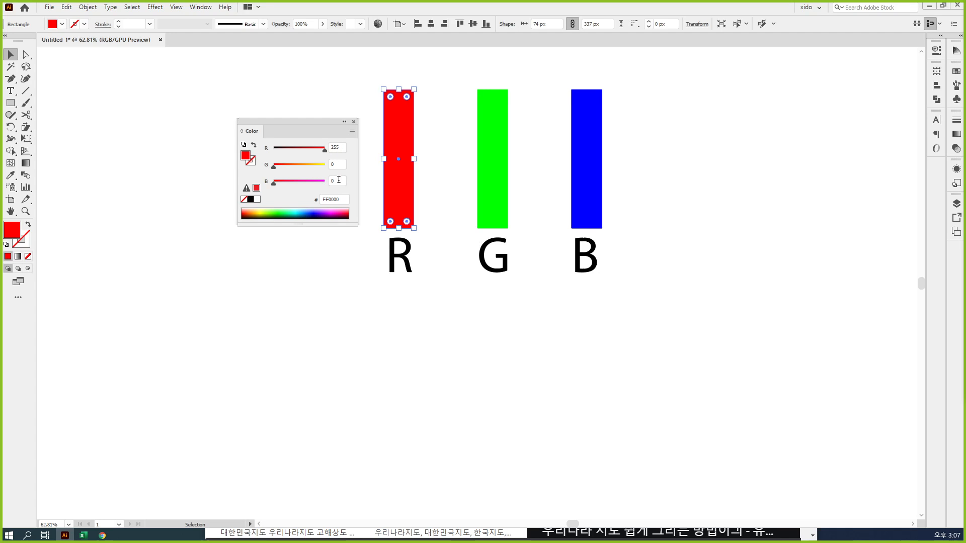
left_click(502, 193)
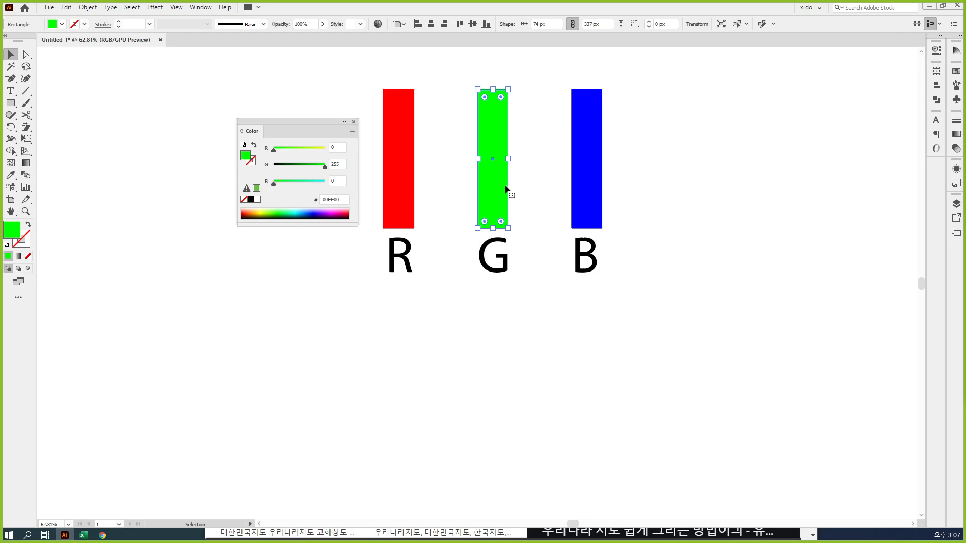
left_click(592, 189)
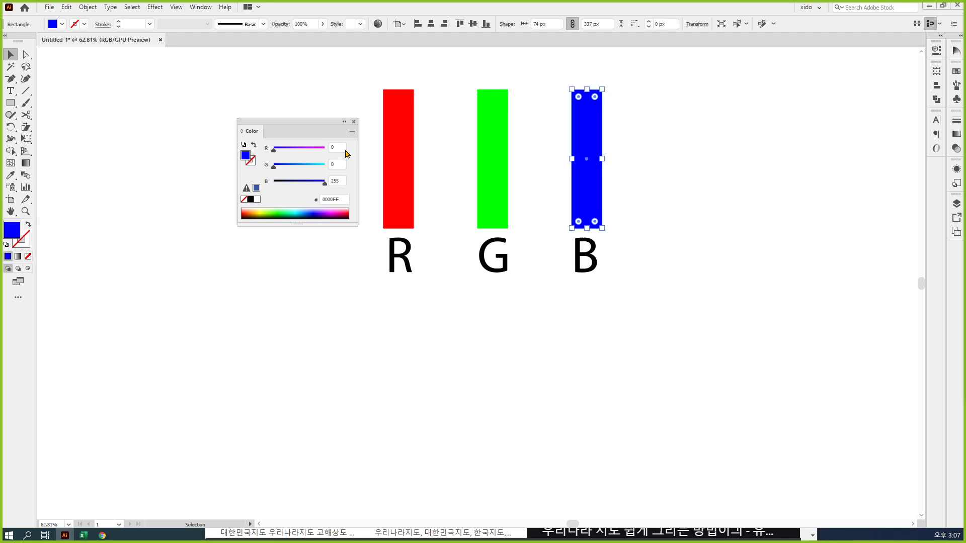
left_click(501, 294)
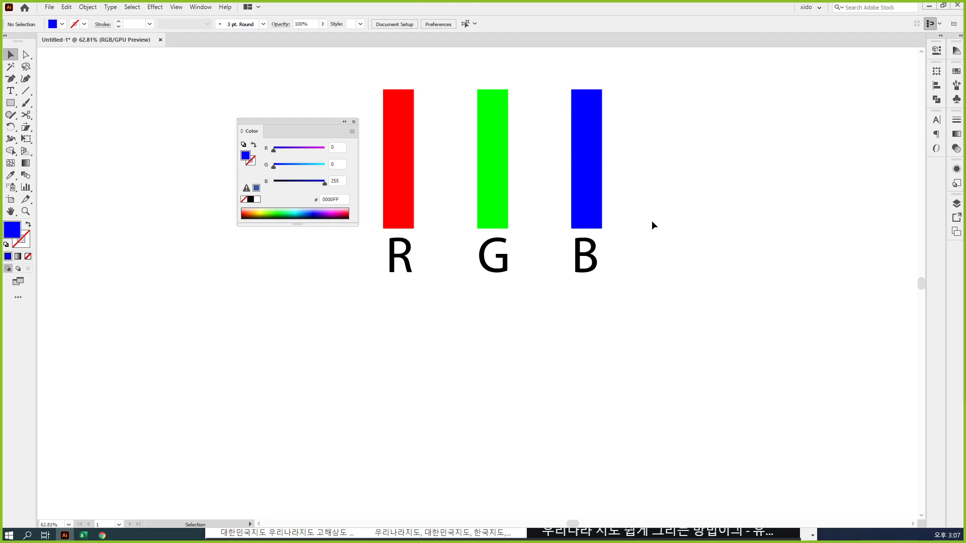
Draw a circle about 350 px in diameter in the empty area beyond the blue bar.
key("space")
left_click_drag(470, 220, 475, 222)
left_click_drag(313, 123, 199, 118)
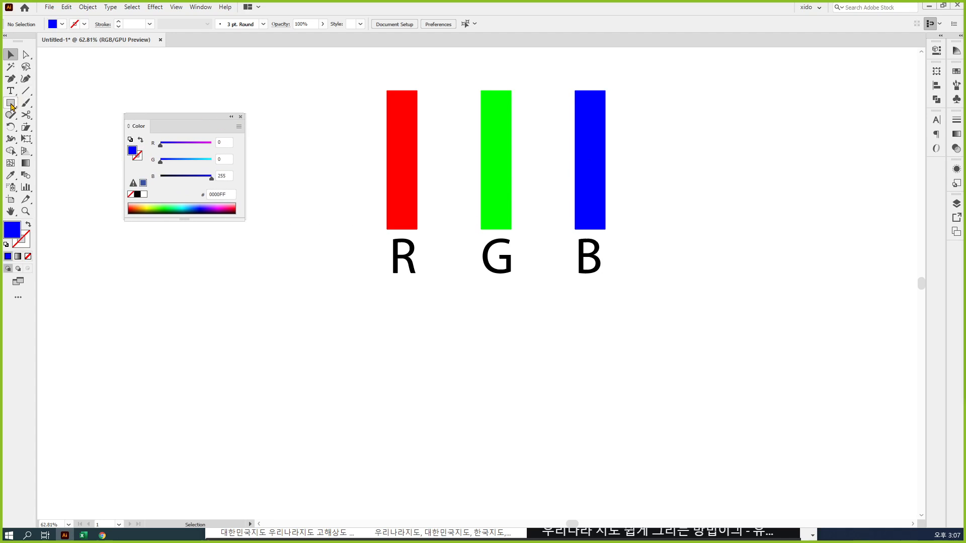
left_click_drag(11, 106, 65, 127)
key("space")
left_click_drag(501, 287, 465, 281)
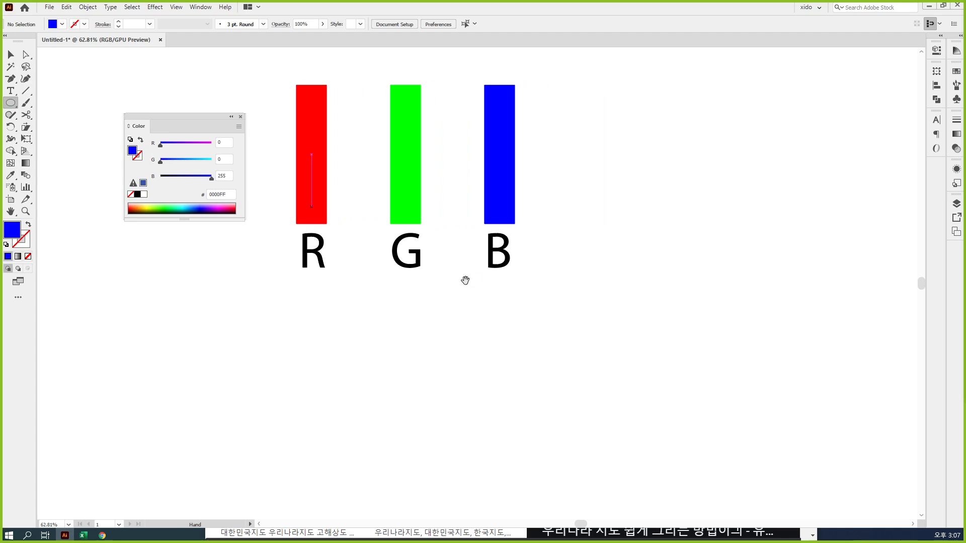
left_click_drag(659, 123, 796, 269)
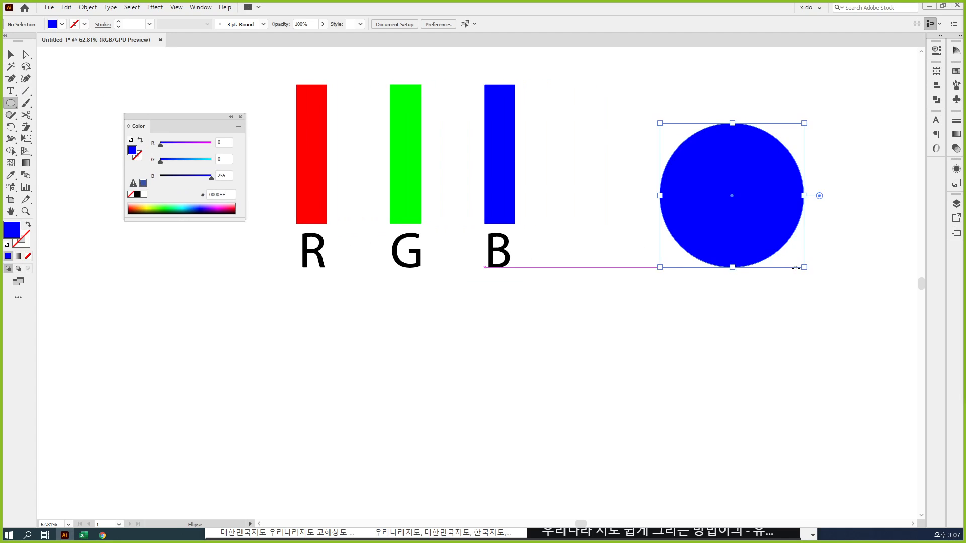
Give the circle the default white fill and black stroke, and move it slightly up toward the bars.
key("d")
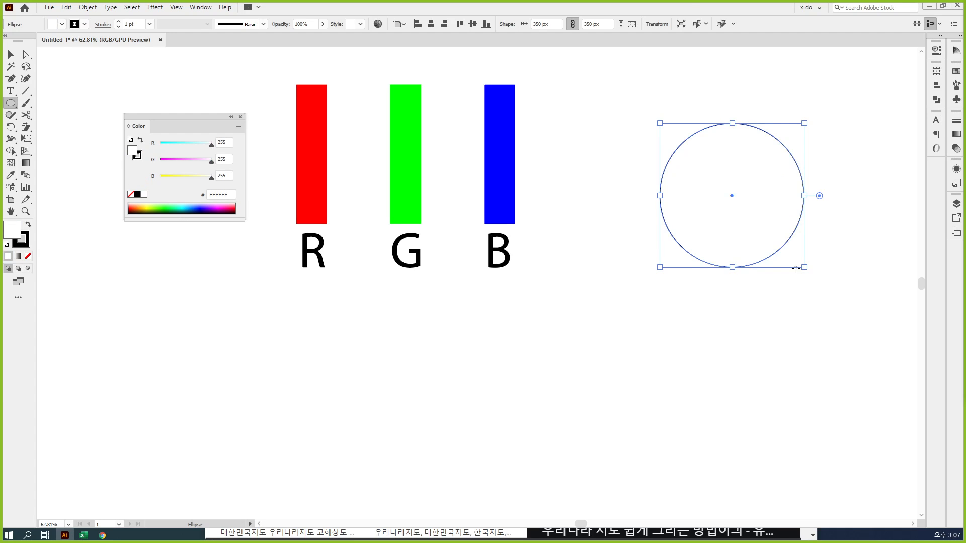
key("v")
left_click_drag(773, 245, 750, 218)
left_click(759, 288)
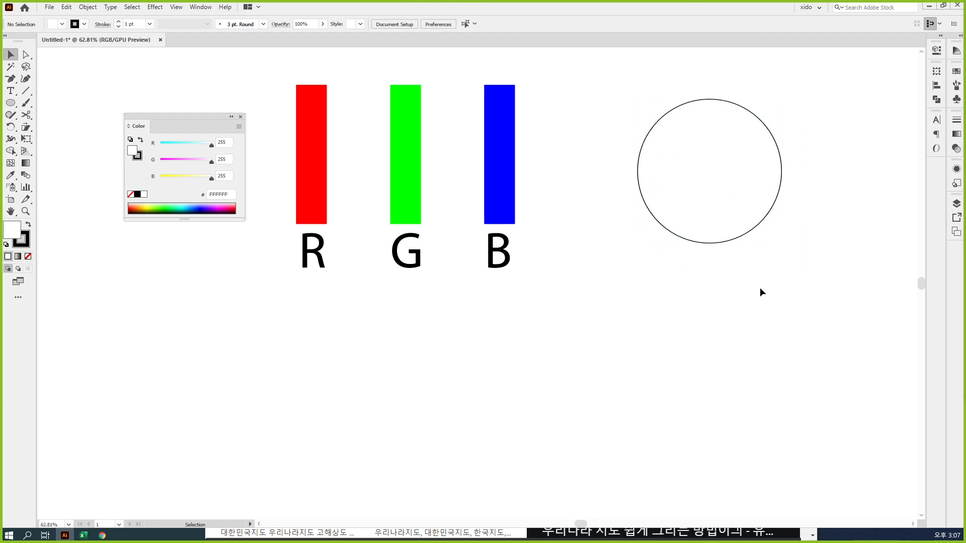
Draw a vertical line about 118 px long across the circle's top edge, centred on the circle.
key("l")
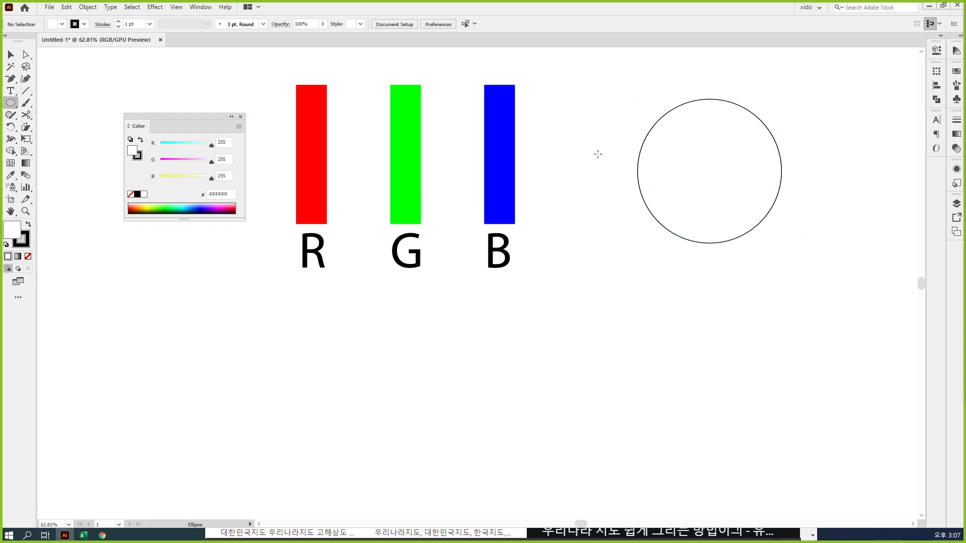
key("backslash")
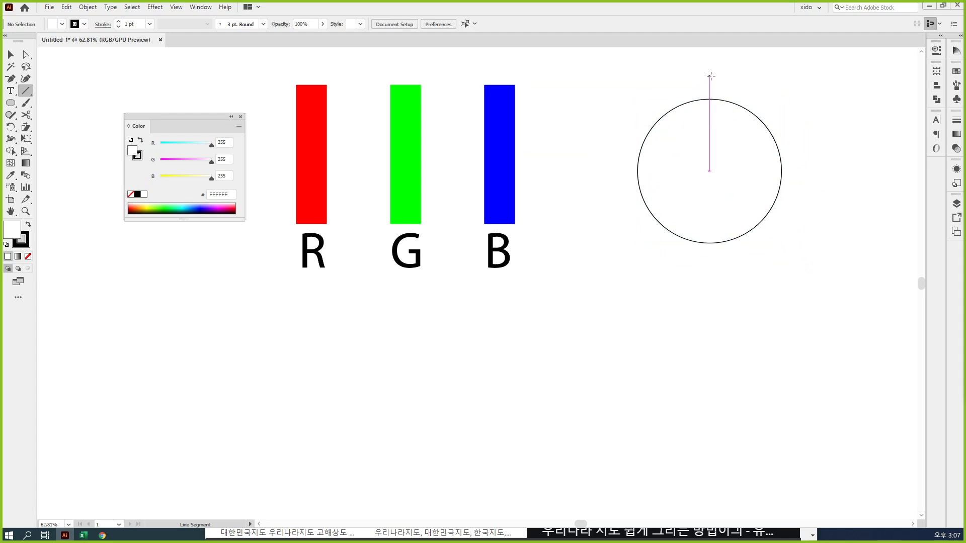
left_click_drag(709, 78, 710, 125)
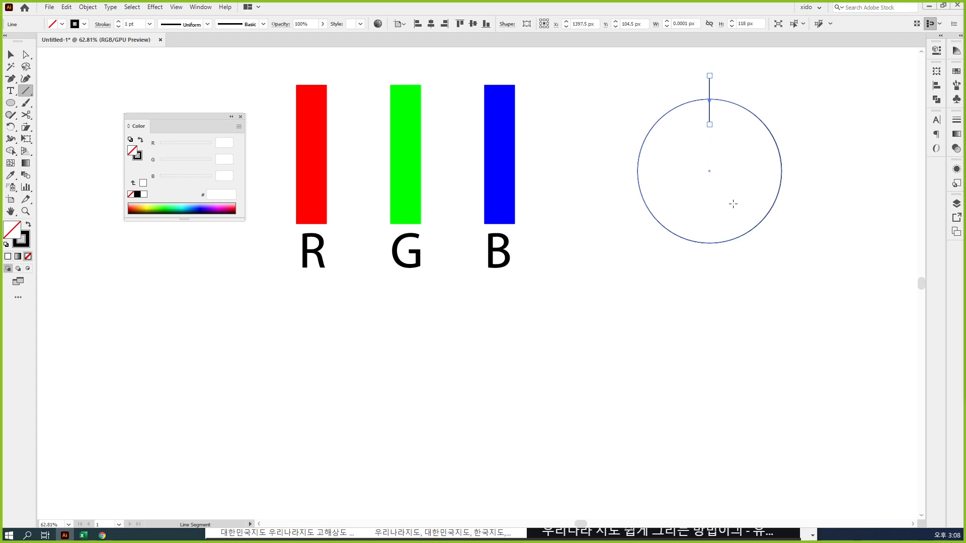
Copy the line rotated by 360/5 degrees about the circle's centre, and repeat the transformation until five lines surround it.
key("r")
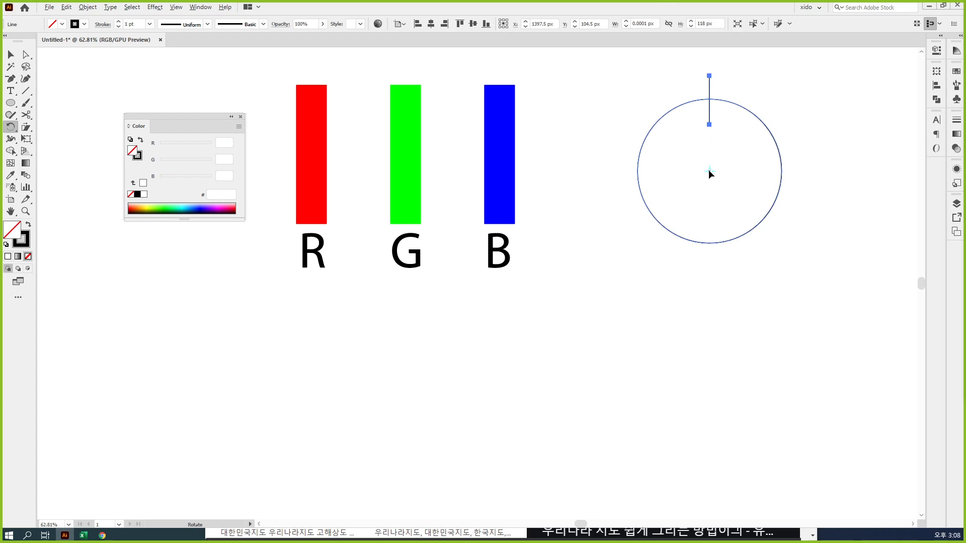
left_click(710, 171, "alt")
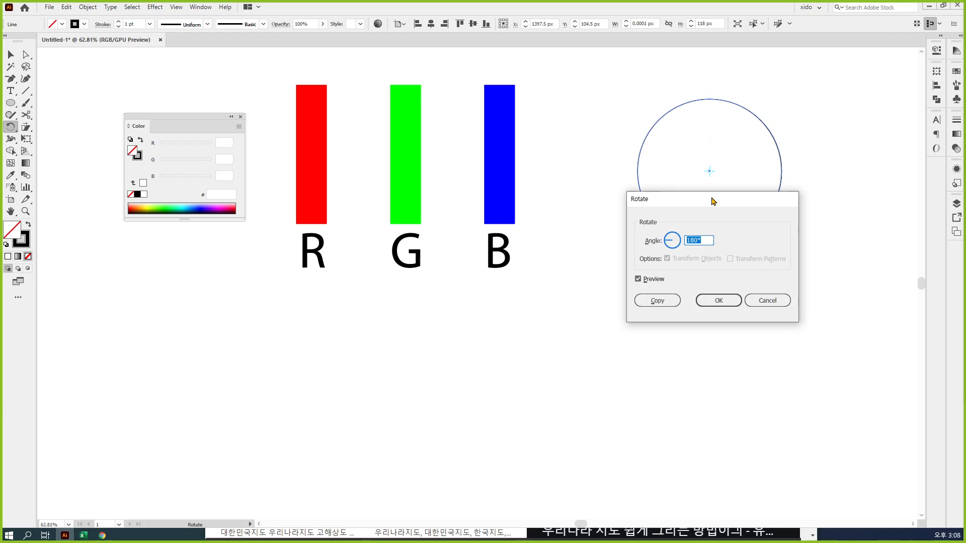
type("360/5")
key("Tab")
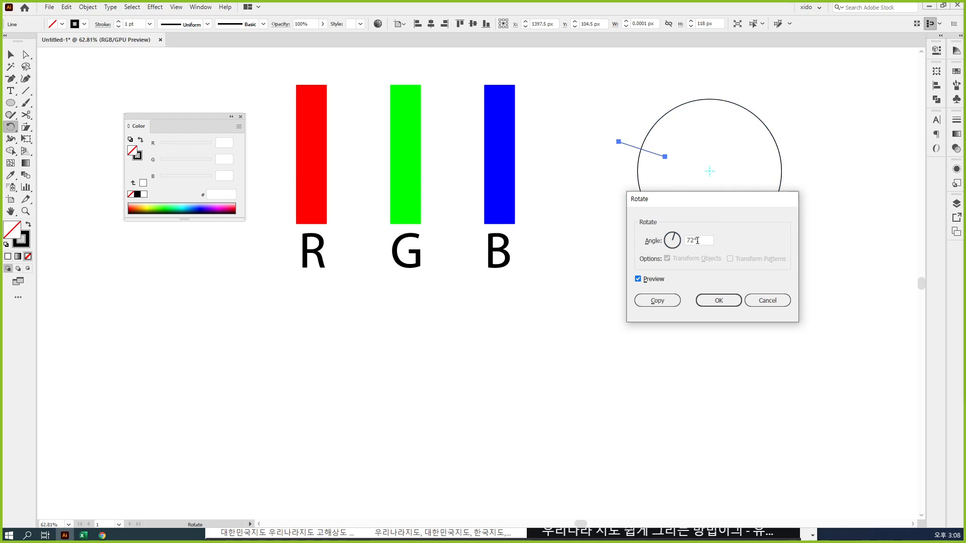
left_click(657, 300)
key("ctrl+s")
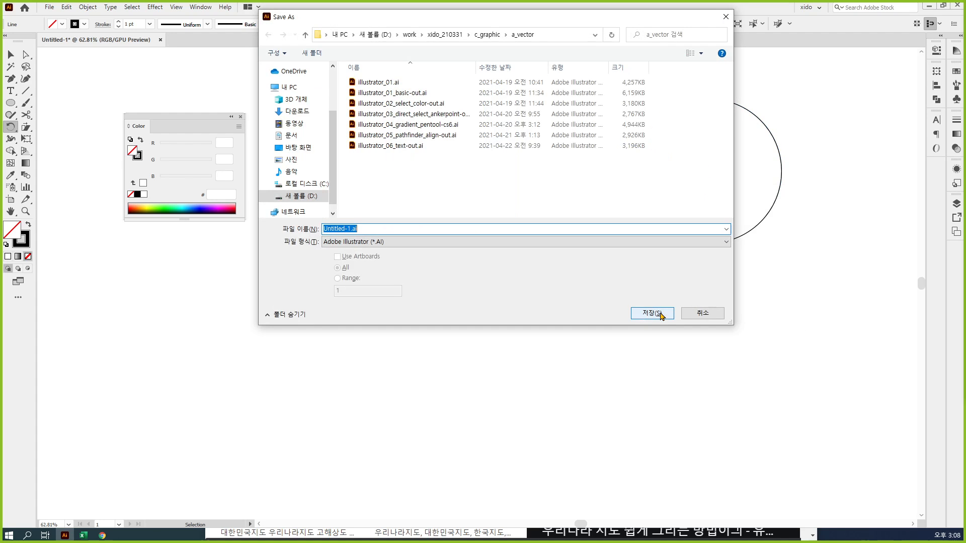
left_click(702, 311)
key("ctrl+d")
key("ctrl+d")
key("ctrl+d")
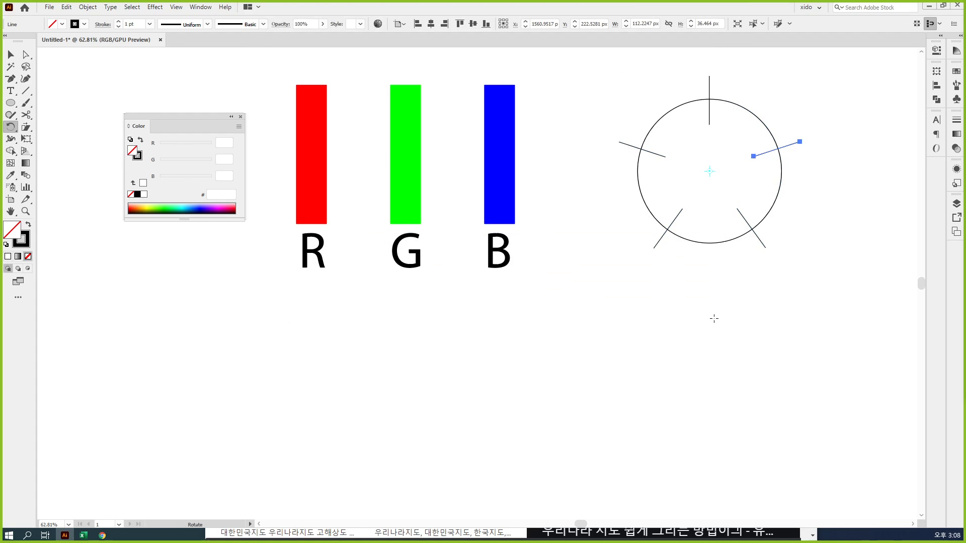
Group the circle with its five lines and deselect the group.
key("v")
left_click(690, 174)
left_click_drag(691, 174, 628, 92)
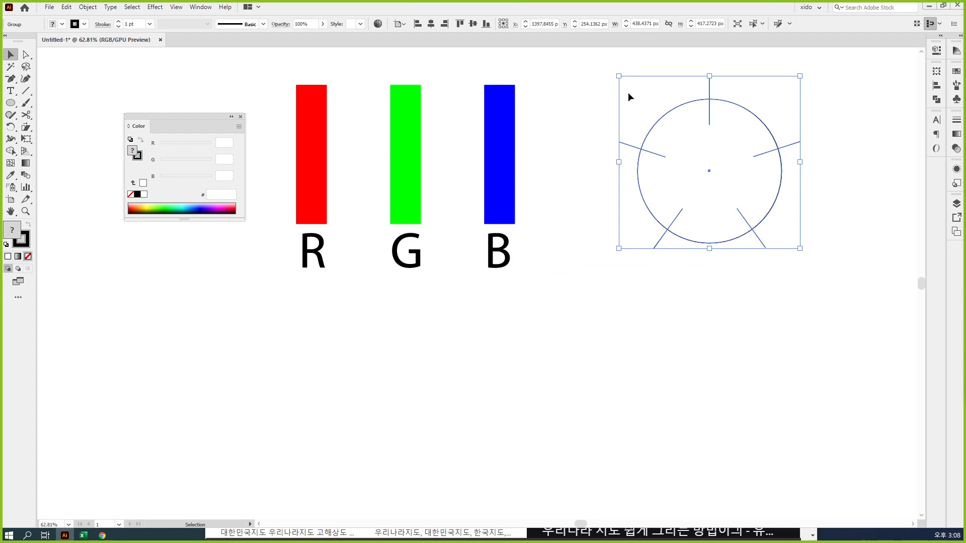
left_click(494, 290)
Place smaller copies of the R label beside the circle's five lines, and change the upper-right one to Y.
left_click_drag(312, 257, 613, 155)
double_click(799, 167)
key("ctrl+a")
type("Y")
key("Escape")
Change the circle's lower-right label to G and its lower-left label to B.
double_click(750, 256)
key("ctrl+a")
type("G")
key("Escape")
double_click(644, 255)
key("ctrl+a")
type("B")
key("Escape")
Change the label beside the circle's upper-left line to P.
double_click(612, 146)
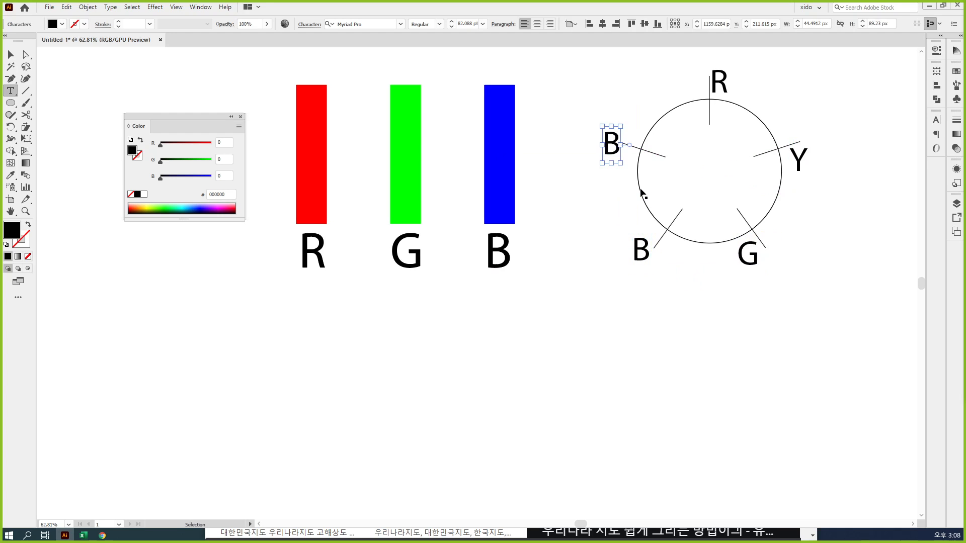
key("ctrl+a")
type("P")
key("Escape")
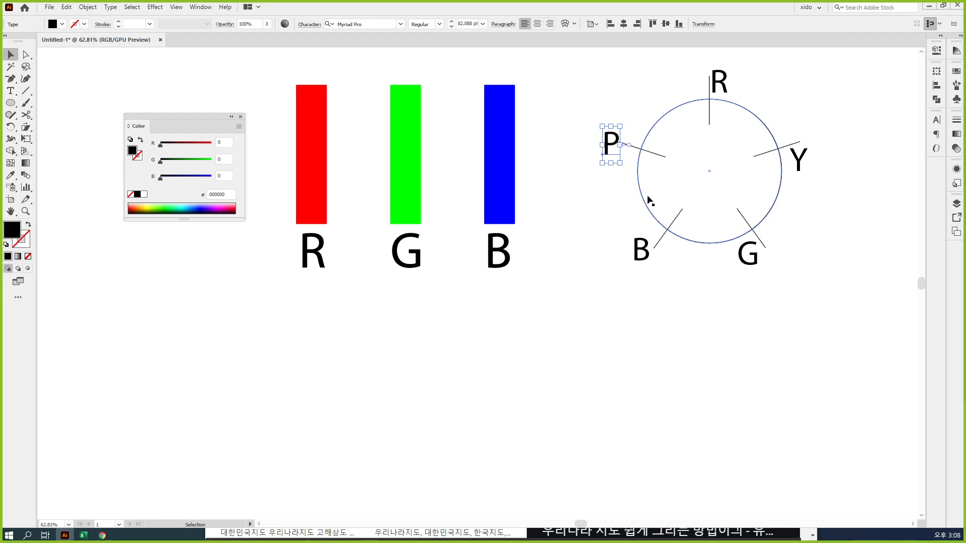
Move the circle's Y and G labels outward to the outer ends of their lines.
left_click_drag(659, 203, 644, 225)
left_click(815, 241)
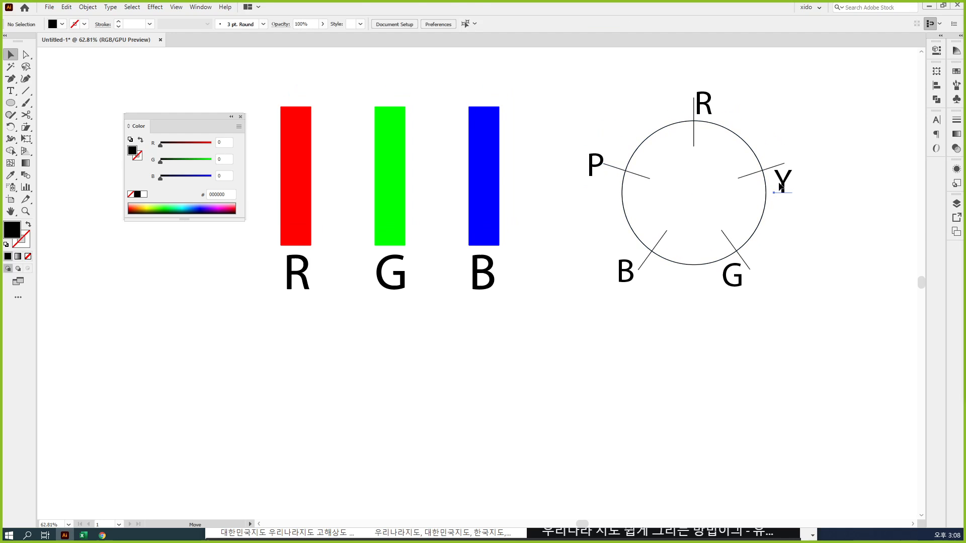
left_click_drag(783, 182, 792, 168)
left_click(817, 240)
left_click_drag(735, 283, 760, 276)
left_click(789, 319)
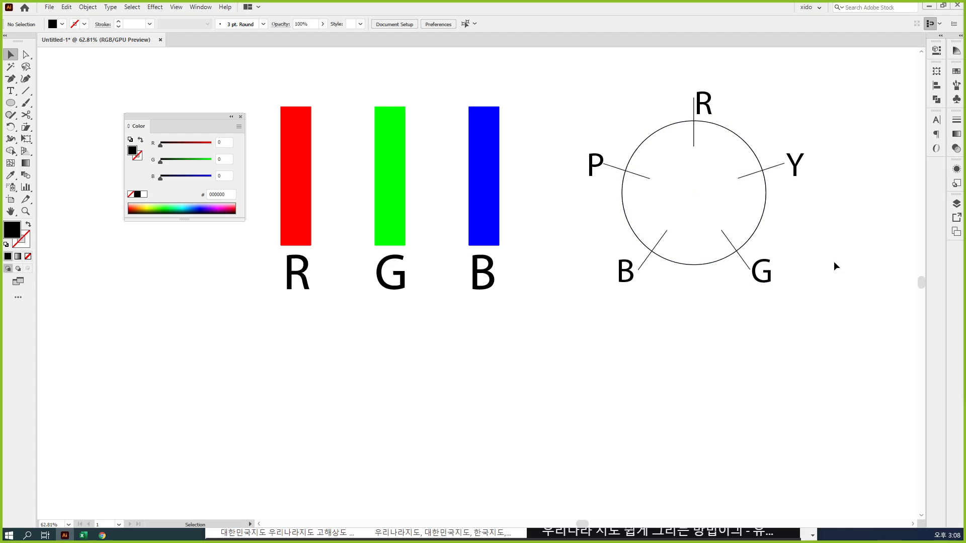
key("ctrl+2")
mouse_move(725, 114)
left_mouse_down()
mouse_move(711, 119)
mouse_move(722, 89)
left_mouse_up()
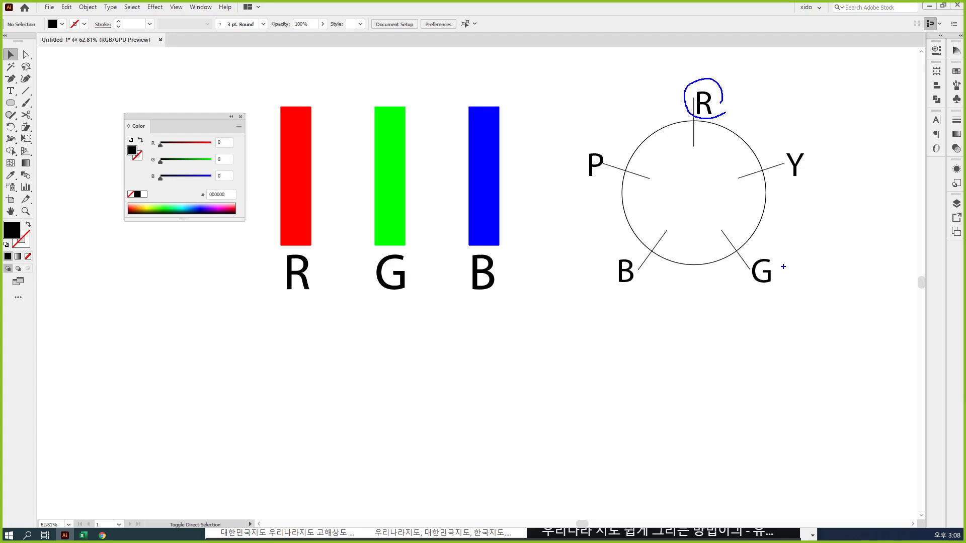
mouse_move(778, 290)
left_mouse_down()
mouse_move(746, 261)
mouse_move(784, 259)
mouse_move(787, 285)
left_mouse_up()
mouse_move(681, 119)
left_mouse_down()
mouse_move(624, 174)
mouse_move(695, 274)
left_mouse_up()
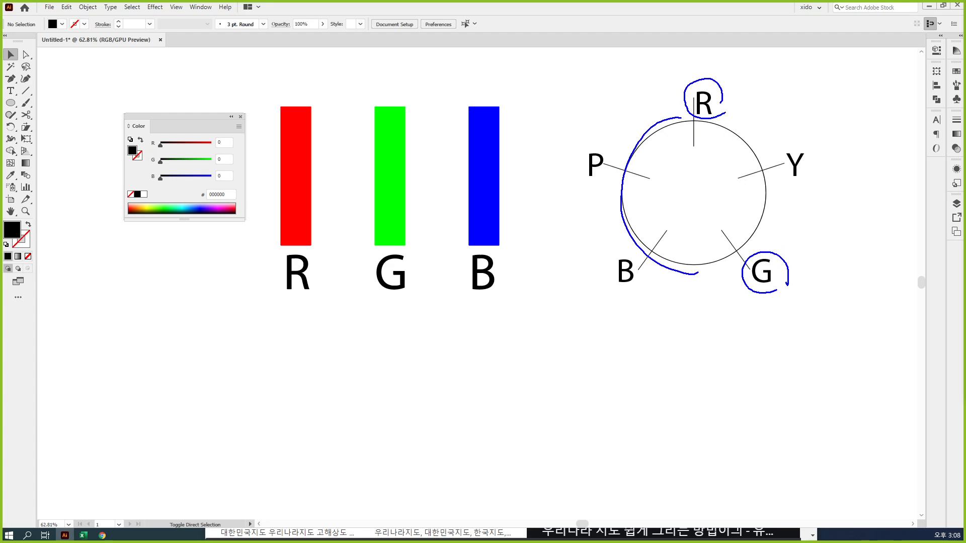
key("ctrl+z")
mouse_move(772, 173)
left_mouse_down()
mouse_move(775, 156)
mouse_move(777, 175)
mouse_move(772, 167)
mouse_move(795, 157)
mouse_move(765, 170)
left_mouse_up()
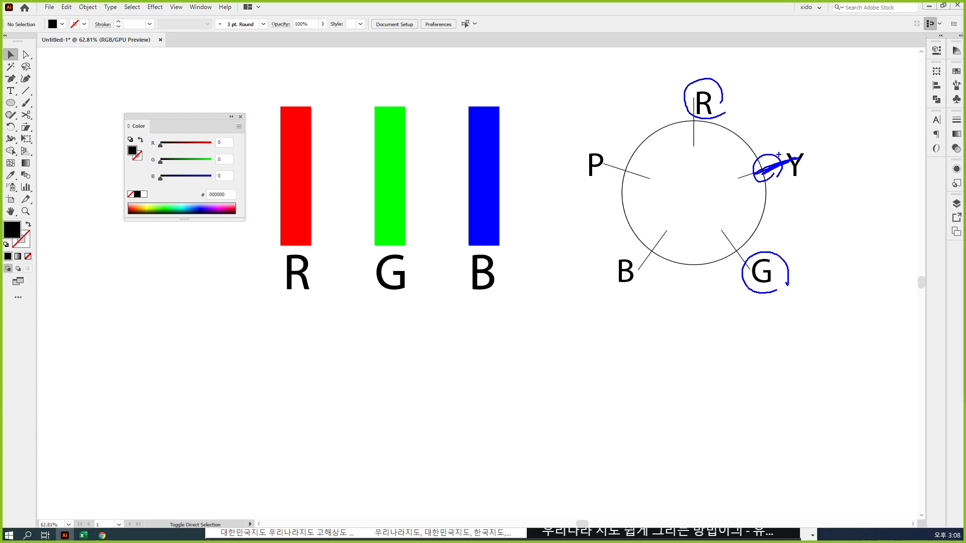
mouse_move(316, 153)
left_mouse_down()
mouse_move(310, 176)
mouse_move(265, 152)
mouse_move(314, 142)
mouse_move(314, 164)
mouse_move(359, 175)
mouse_move(397, 134)
mouse_move(403, 164)
left_mouse_up()
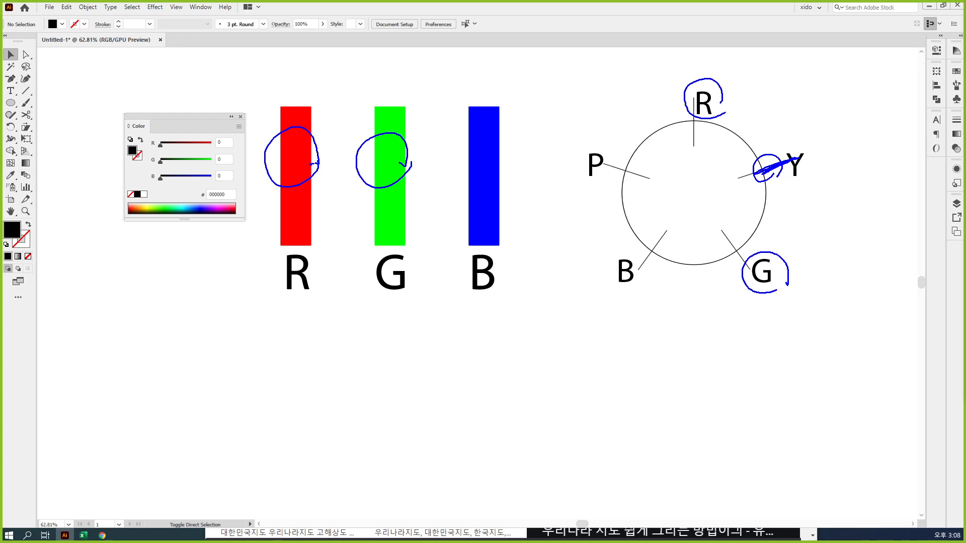
mouse_move(314, 163)
left_mouse_down()
mouse_move(376, 161)
mouse_move(349, 141)
left_mouse_up()
key("Escape")
Copy the red bar below the gap between R and G, and raise its green value to 255 for a yellow fill.
left_click_drag(356, 237, 406, 208)
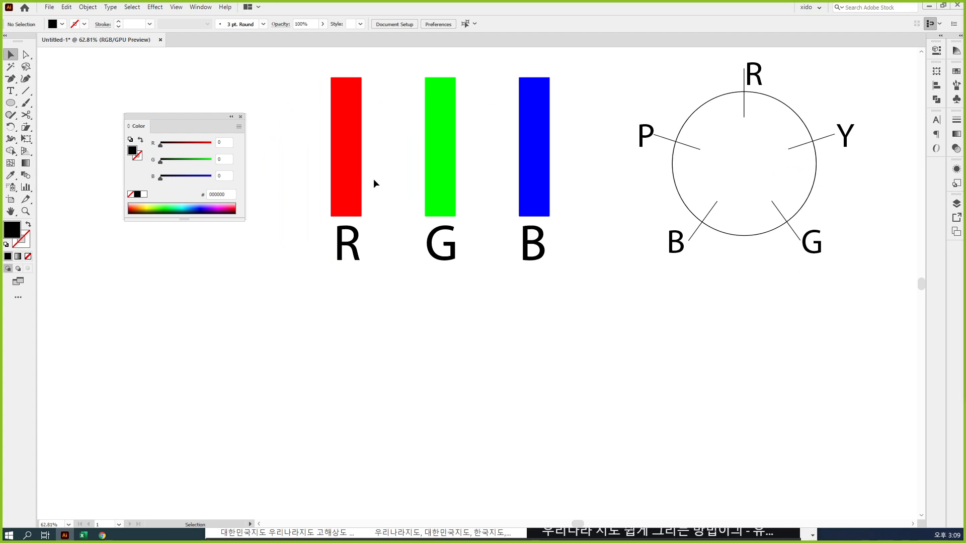
left_click_drag(355, 170, 360, 167)
key("ctrl+z")
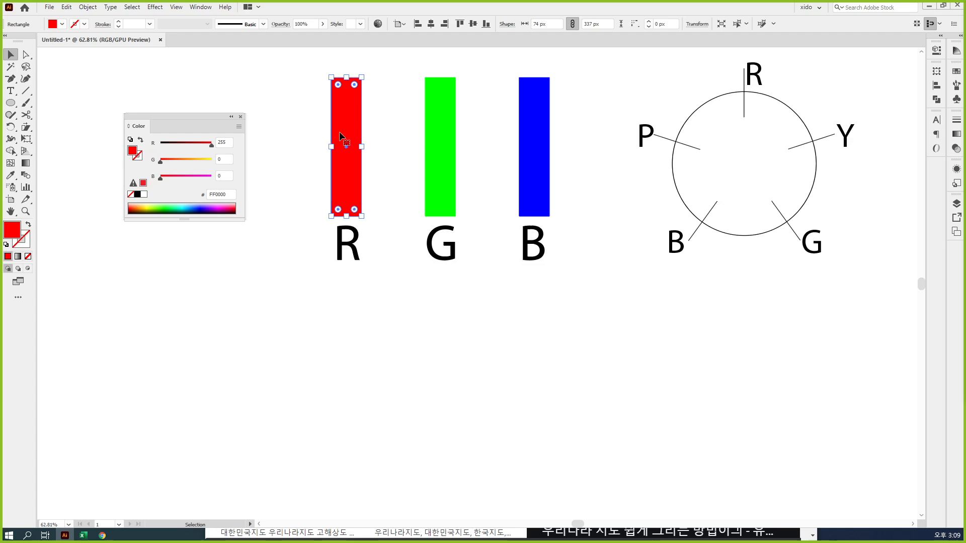
left_click_drag(341, 136, 389, 319)
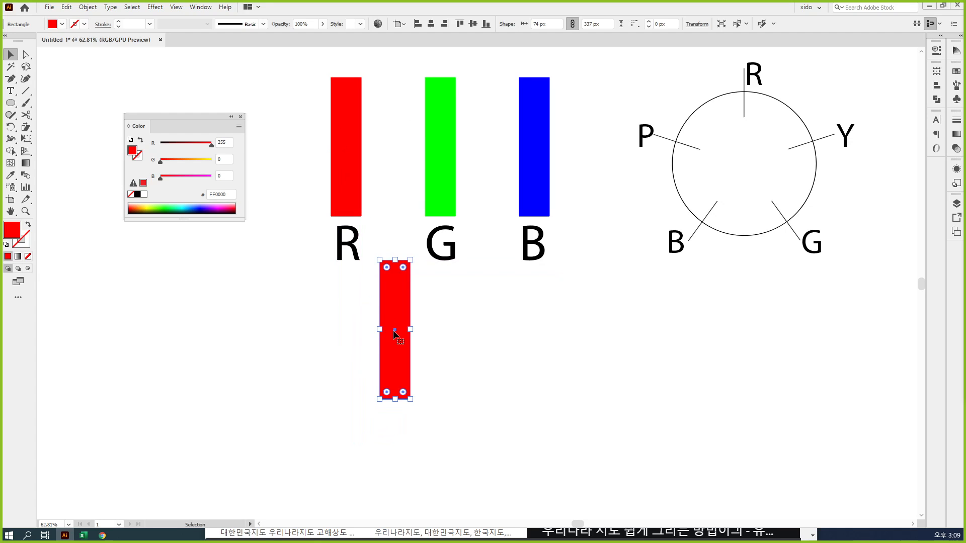
left_click_drag(161, 162, 225, 168)
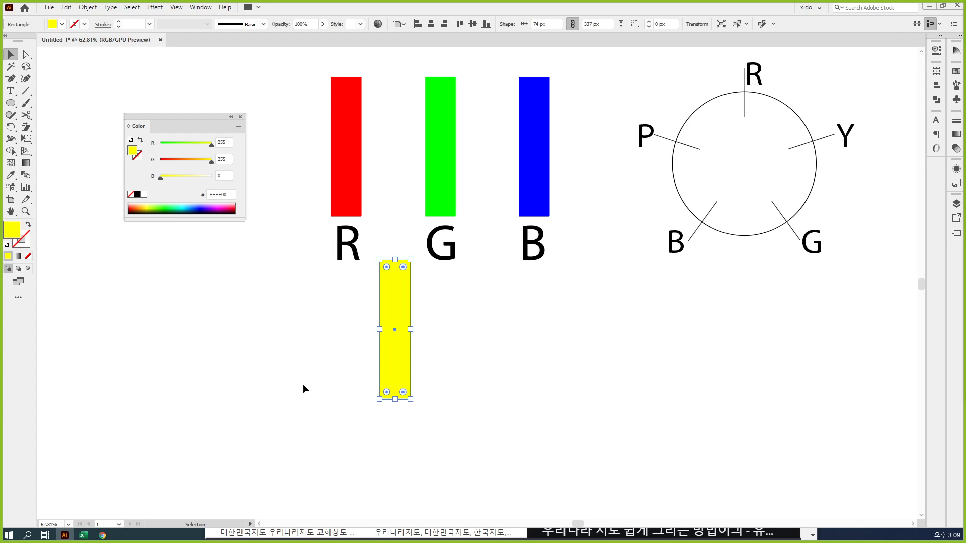
Examine the RGB fill values of the green and red bars for comparison with the yellow bar.
left_click(447, 176)
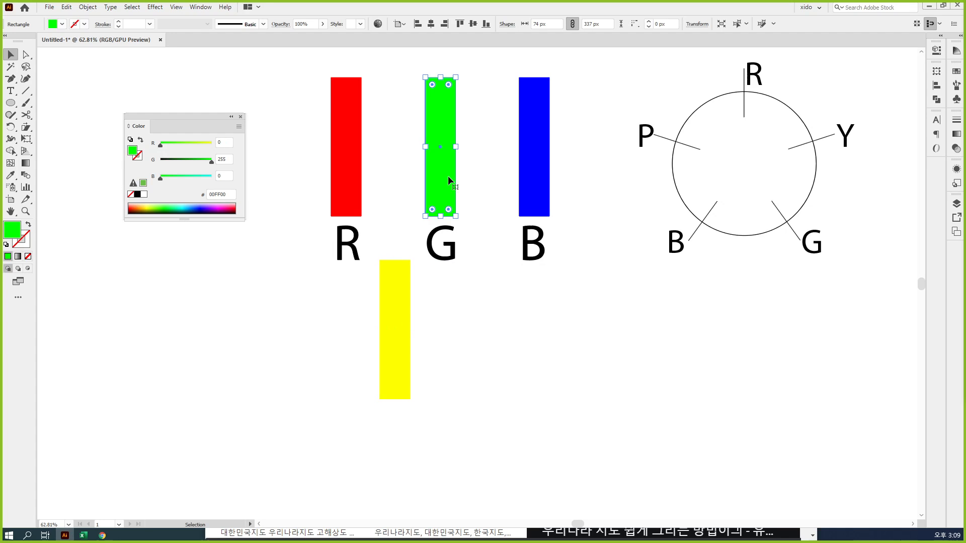
left_click(351, 168)
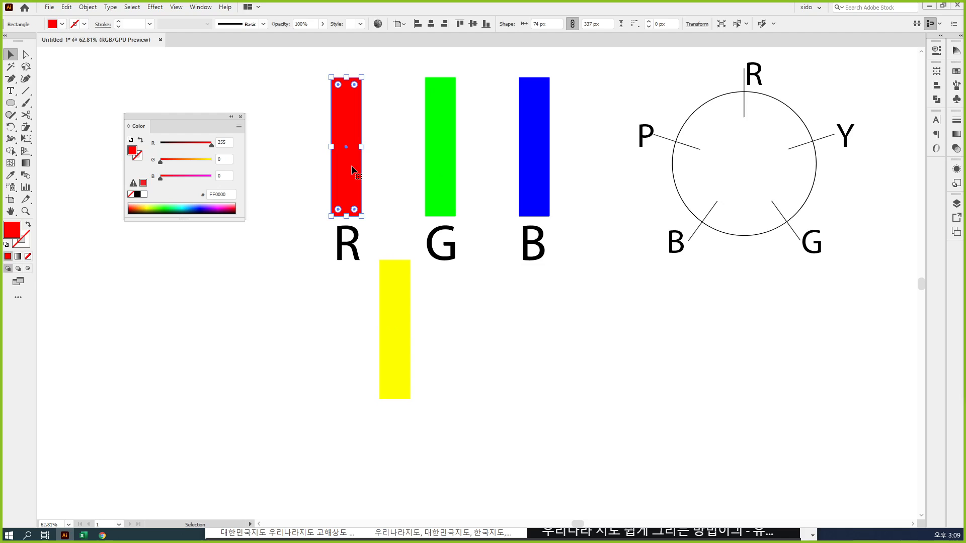
left_click(572, 333)
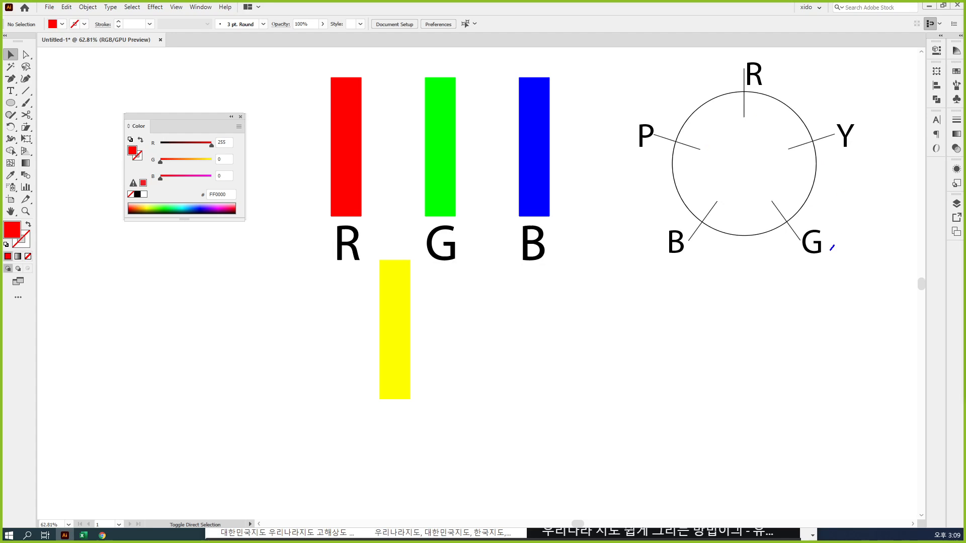
mouse_move(830, 249)
left_mouse_down()
mouse_move(802, 233)
mouse_move(817, 220)
mouse_move(834, 226)
mouse_move(831, 253)
left_mouse_up()
mouse_move(689, 243)
left_mouse_down()
mouse_move(680, 258)
mouse_move(688, 227)
mouse_move(690, 247)
mouse_move(764, 259)
mouse_move(802, 244)
left_mouse_up()
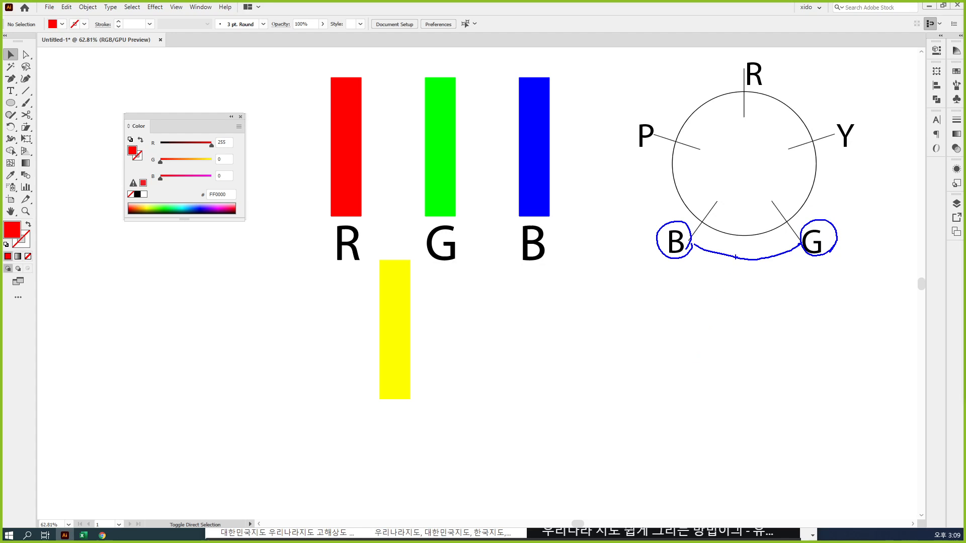
mouse_move(743, 221)
left_mouse_down()
mouse_move(747, 278)
mouse_move(735, 265)
mouse_move(763, 257)
mouse_move(748, 278)
mouse_move(755, 260)
left_mouse_up()
left_click_drag(726, 302, 723, 322)
mouse_move(727, 311)
left_mouse_down()
mouse_move(752, 311)
mouse_move(761, 333)
left_mouse_up()
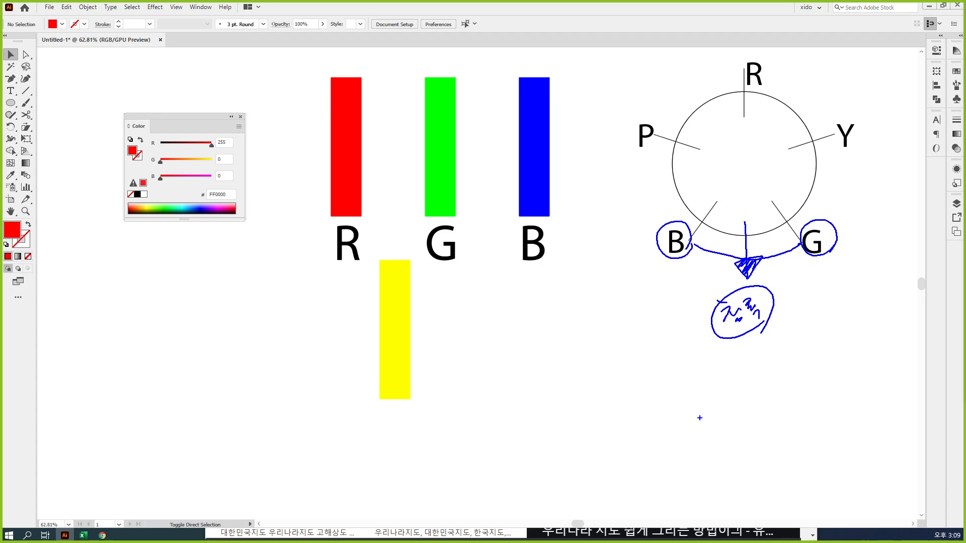
key("Escape")
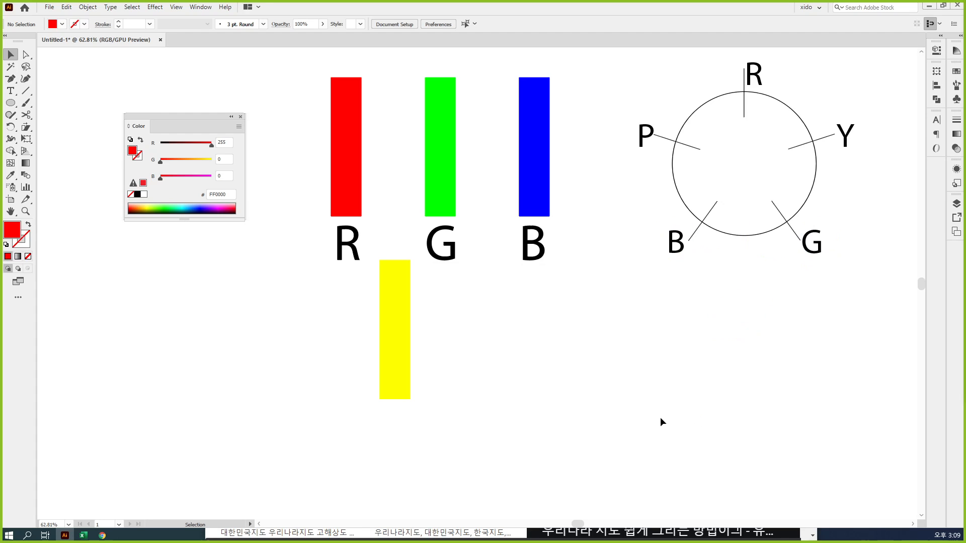
Copy the yellow bar below the gap between G and B, and recolour it cyan using the green bar's fill with blue at 255.
left_click_drag(403, 308, 503, 322)
key("i")
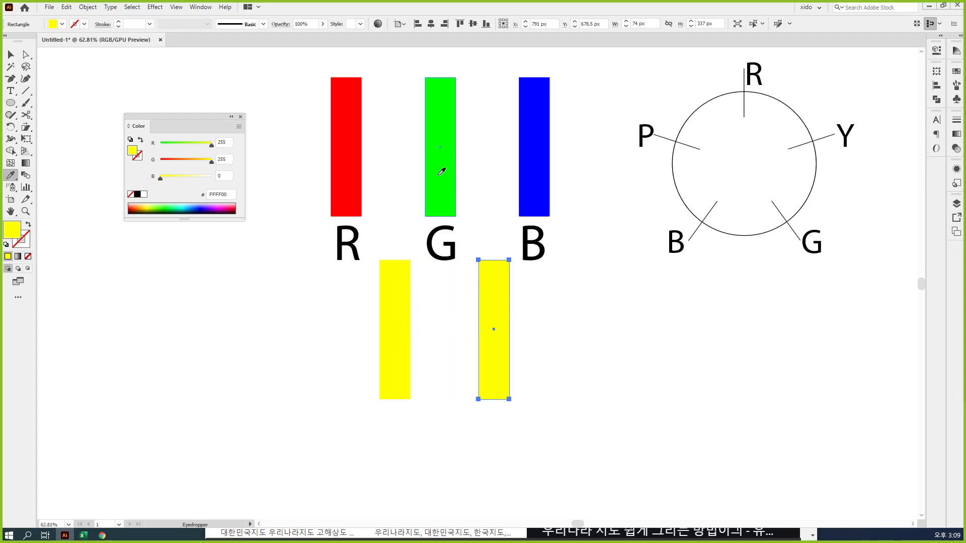
left_click(440, 179)
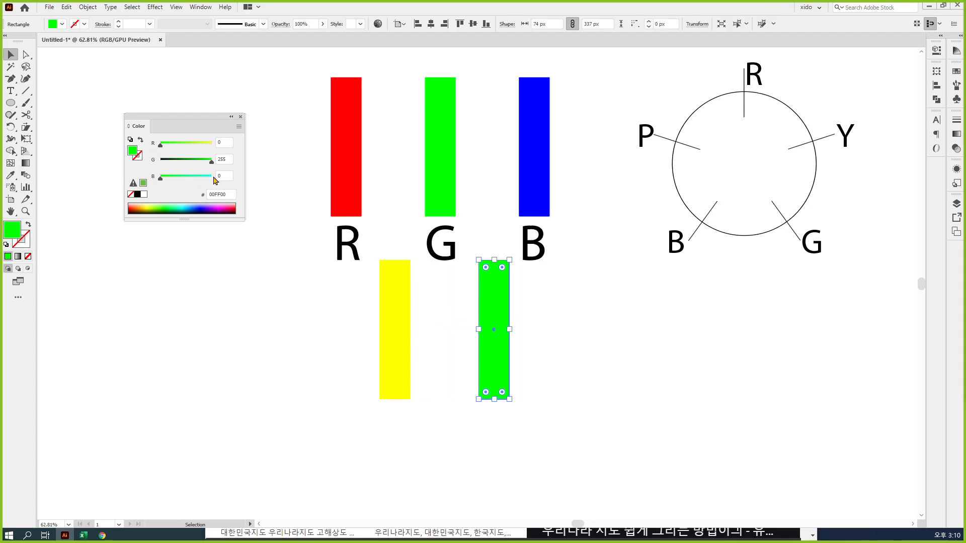
left_click_drag(171, 178, 250, 184)
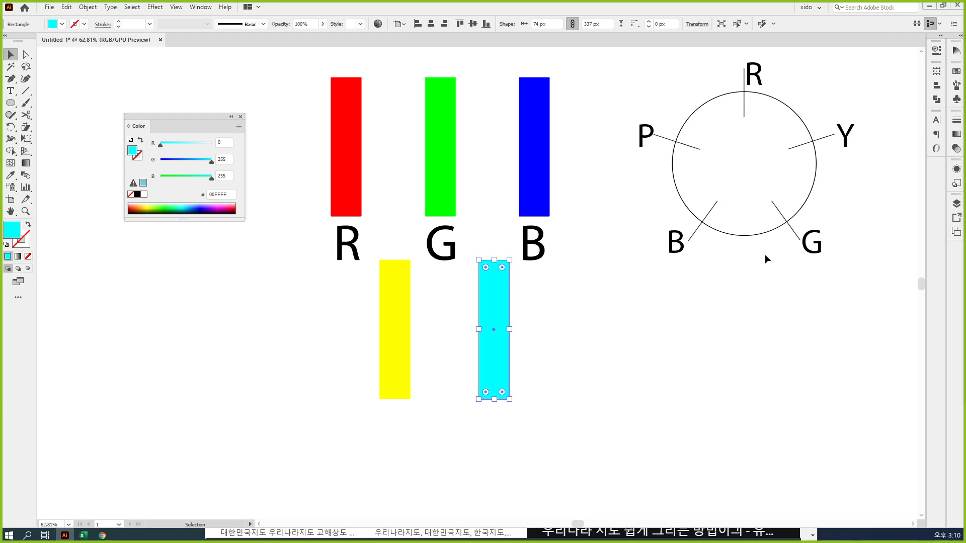
left_click(783, 276)
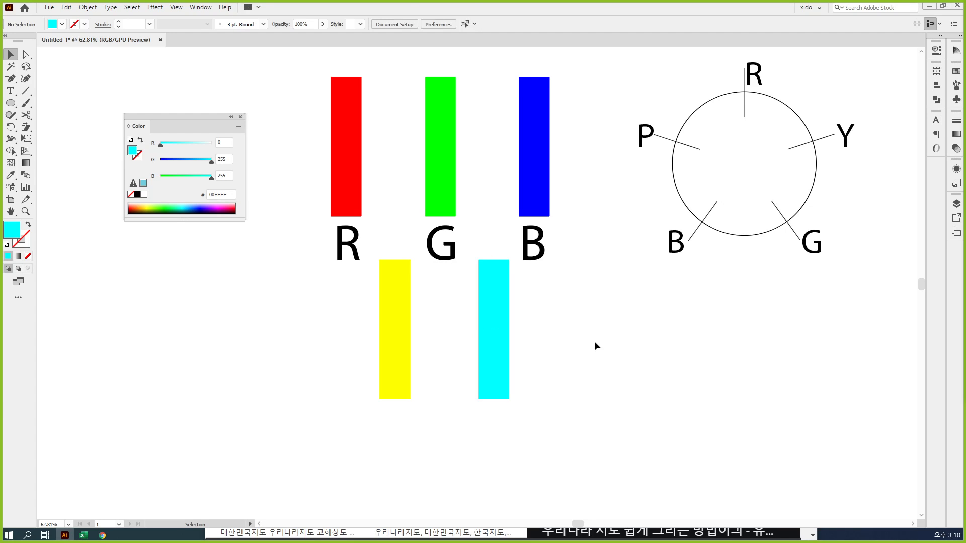
Delete the yellow and cyan bars below the letters, and shift the B label slightly right under the blue bar.
key("space")
left_click_drag(664, 327, 680, 323)
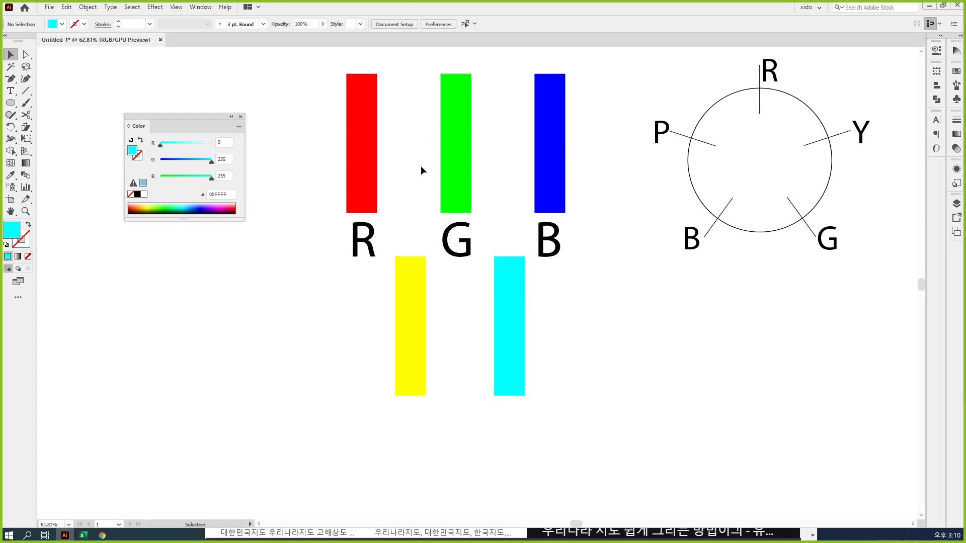
left_click_drag(582, 300, 364, 280)
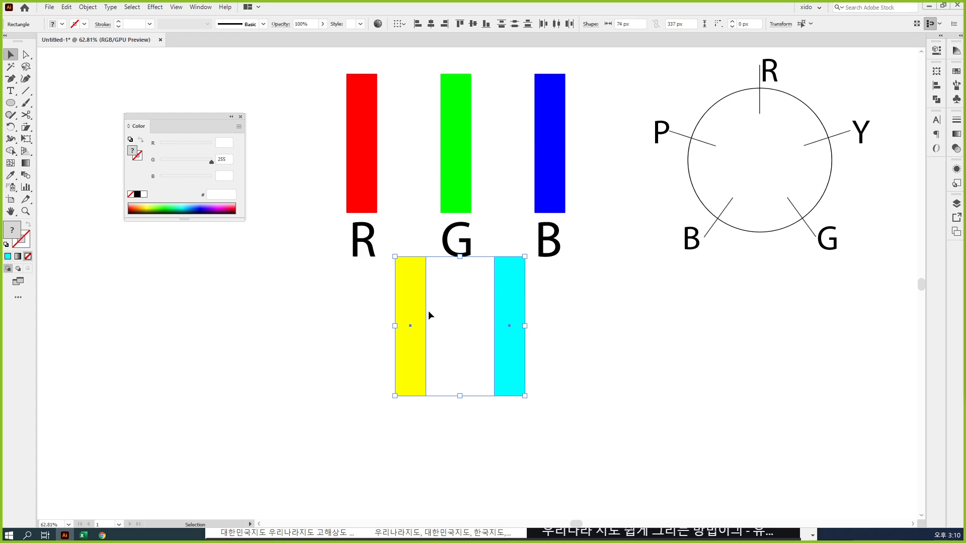
left_click_drag(481, 301, 479, 282)
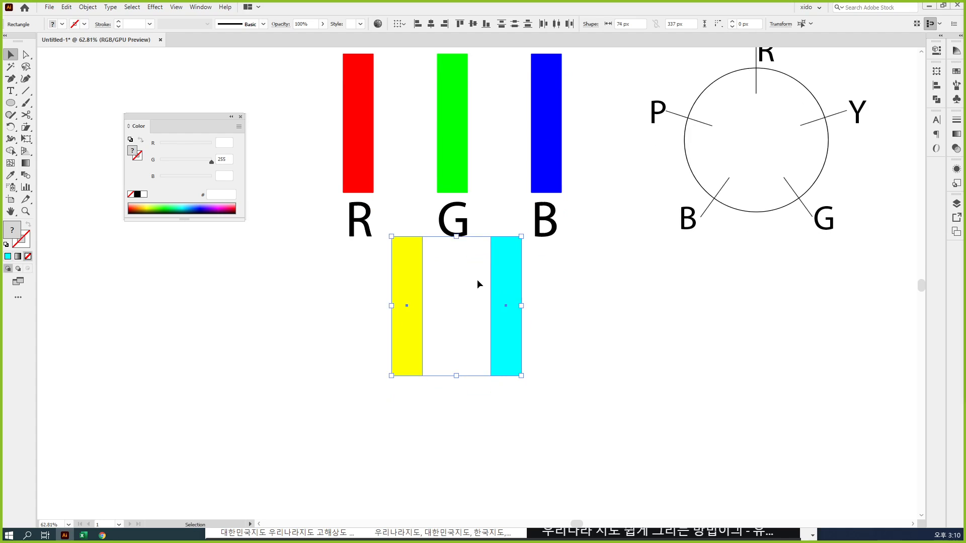
key("ctrl+minus")
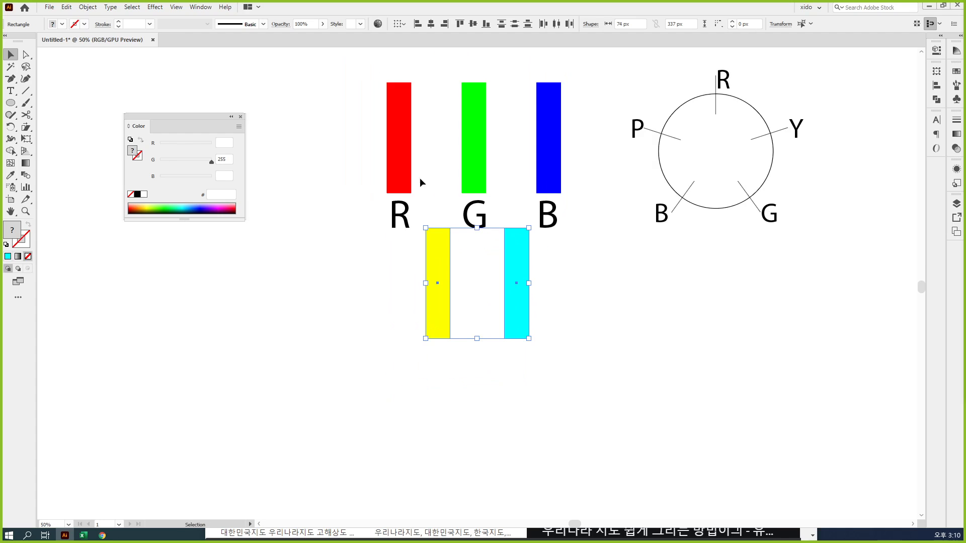
left_click(633, 275)
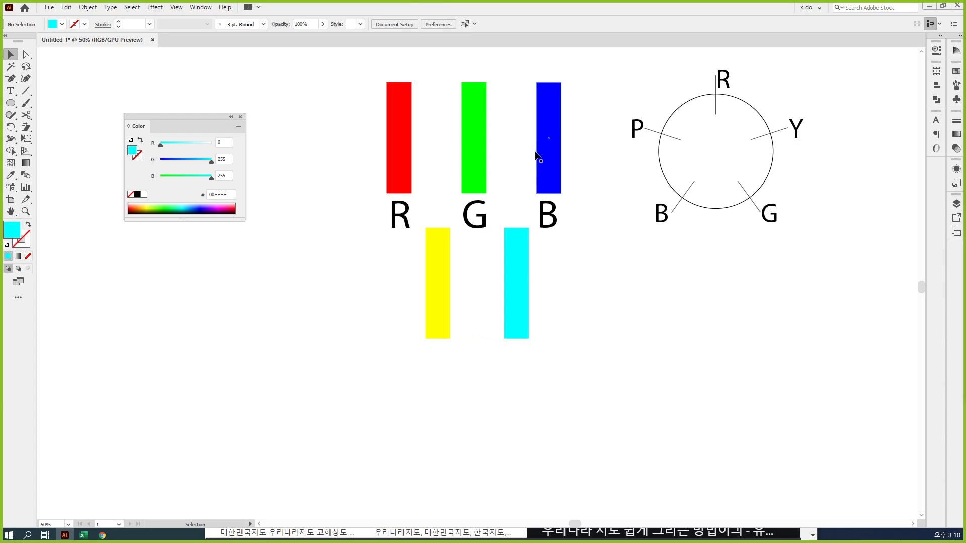
left_click_drag(542, 347, 375, 285)
key("Delete")
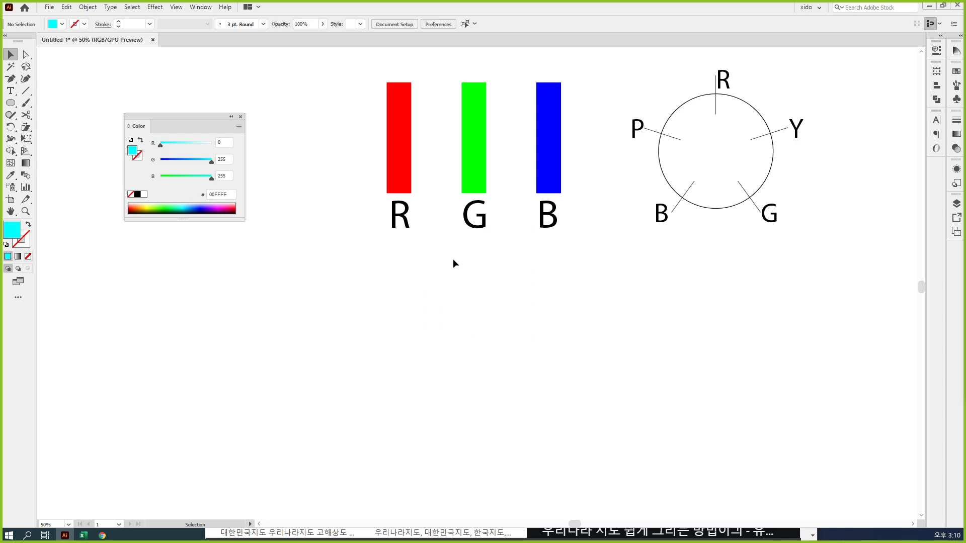
left_click_drag(557, 242, 560, 242)
left_click(856, 254)
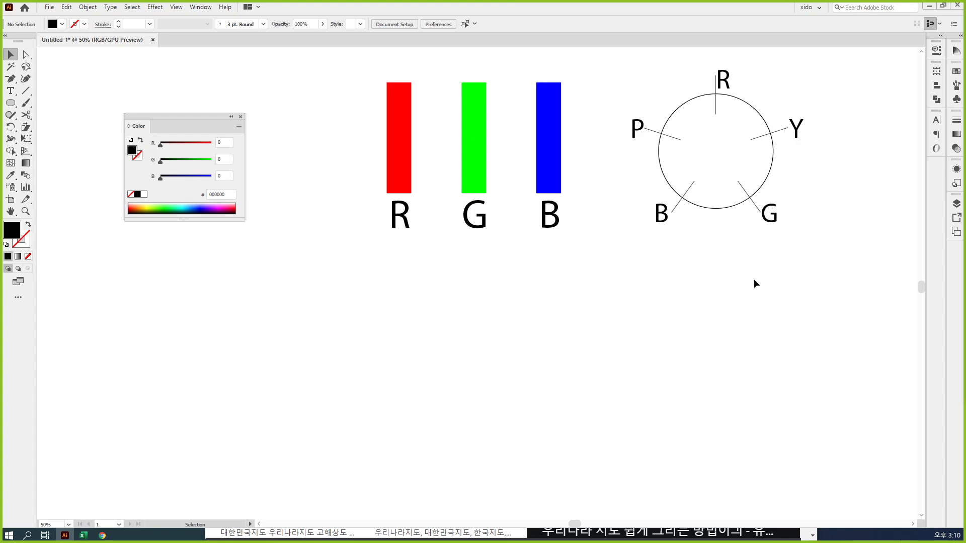
Copy the R label from under the red bar straight down into the empty area and change the copy to #.
left_click_drag(656, 310, 649, 282)
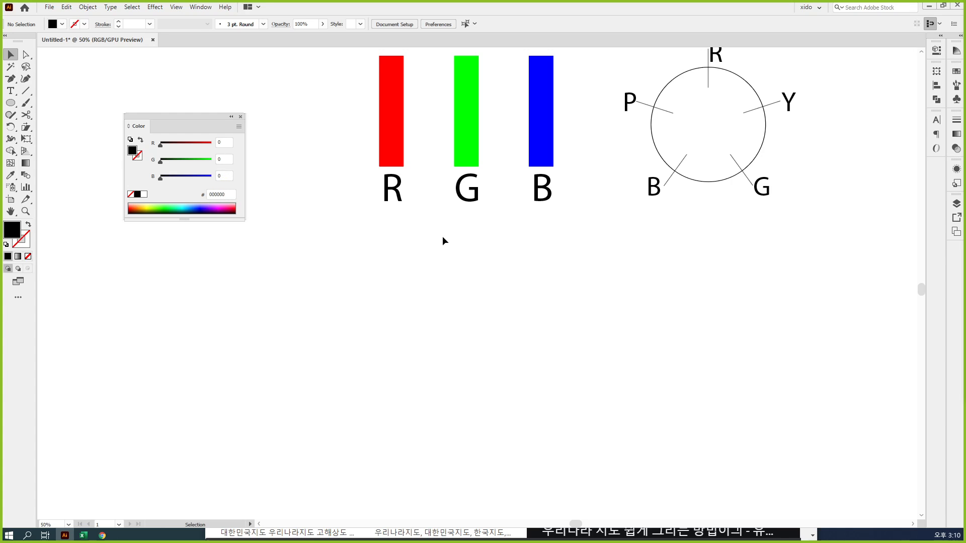
left_click_drag(392, 194, 394, 288)
double_click(393, 283)
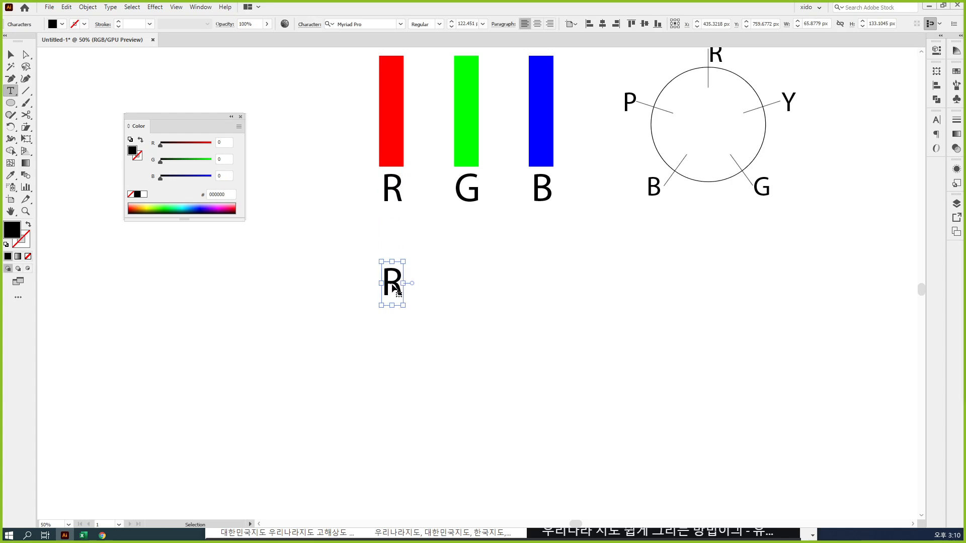
key("ctrl+a")
type("#")
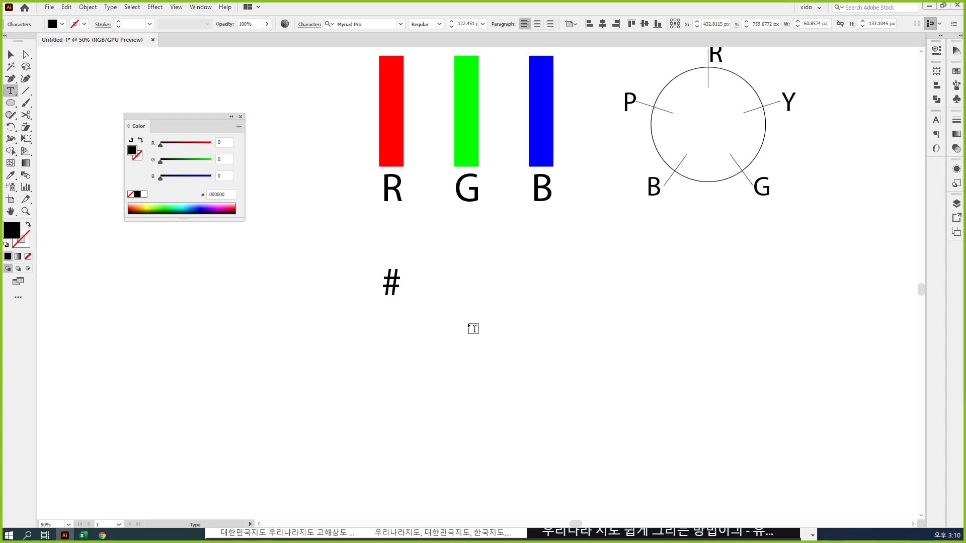
key("Escape")
Copy the # a short distance to its right and change the copy to 00.
left_click(429, 286)
left_click_drag(391, 287, 422, 286)
key("Return")
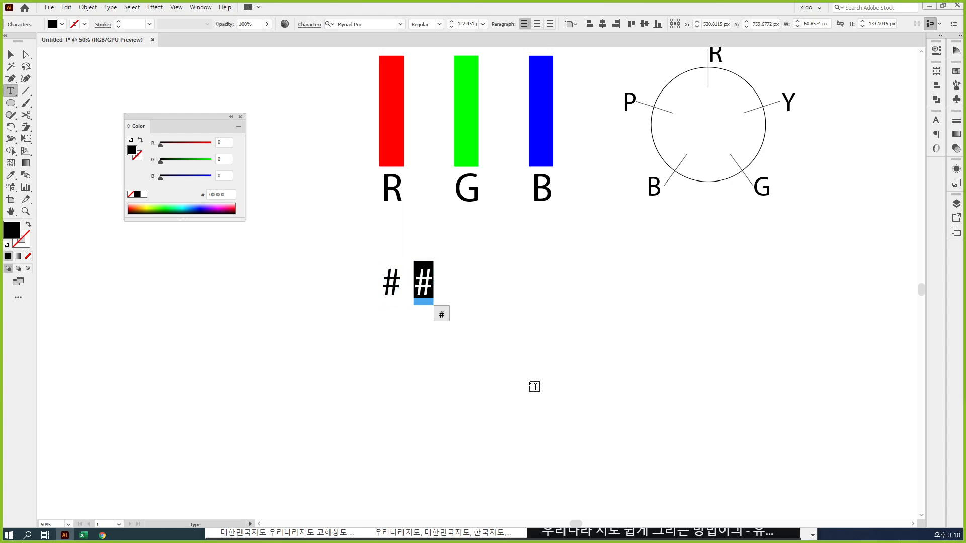
type("00")
key("Escape")
Duplicate the 00 twice to the right with even gaps so the row reads # 00 00 00.
key("ctrl+d")
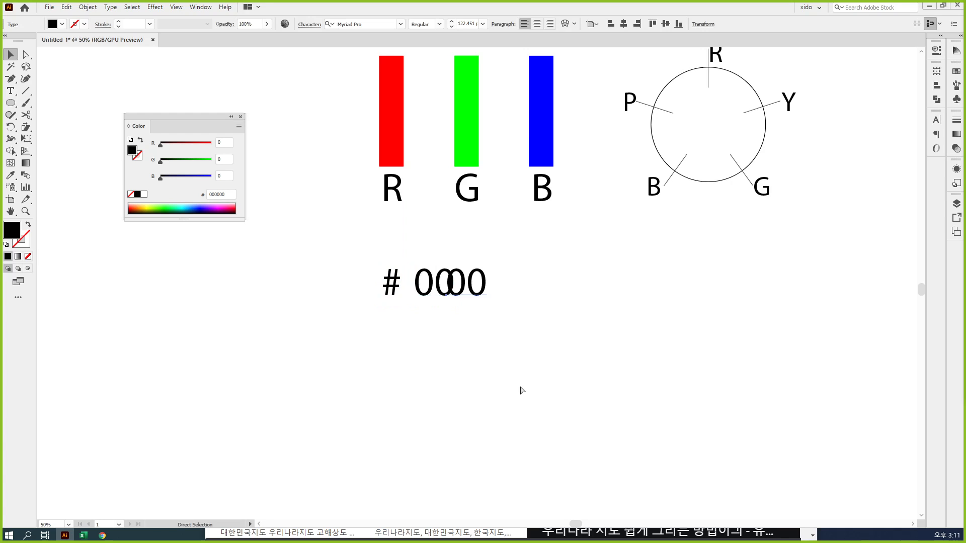
left_click_drag(466, 282, 485, 281)
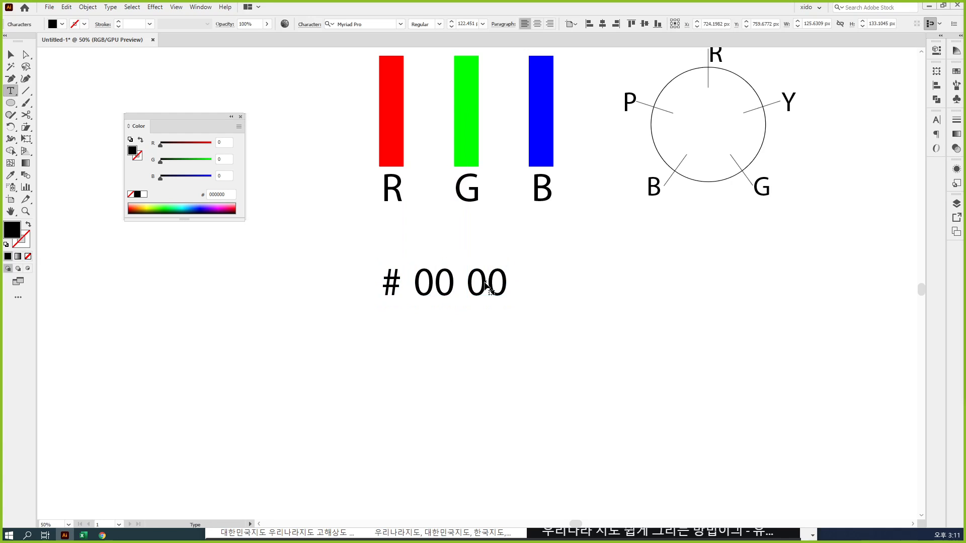
key("Return")
key("Escape")
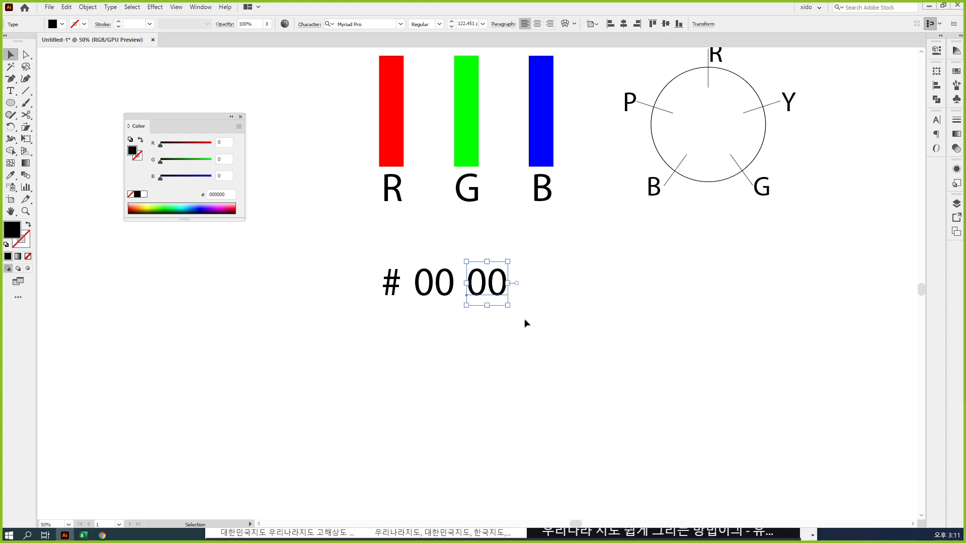
left_click(524, 321)
left_click(505, 290)
left_click_drag(493, 287, 549, 288)
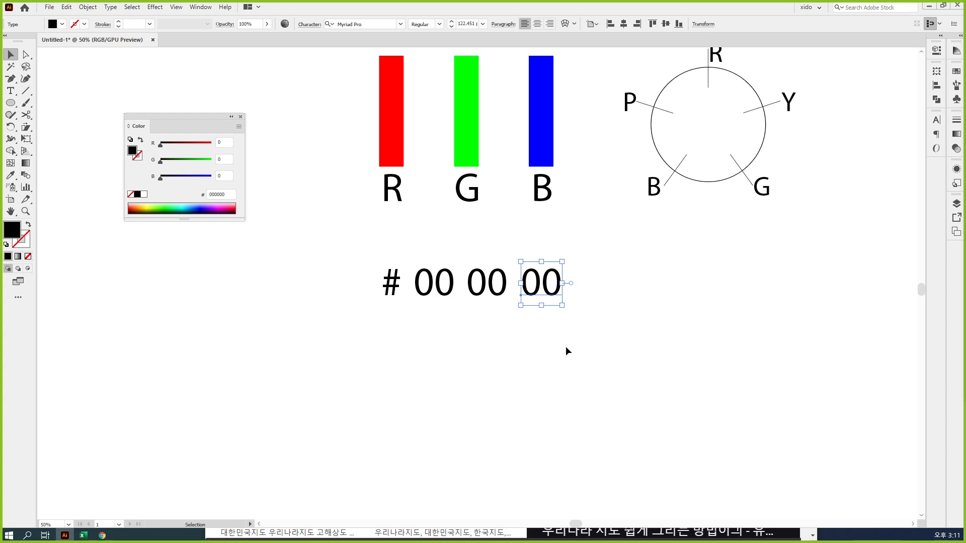
left_click(567, 354)
Copy the # and the first 00 below the row, and change the copied 00 to ff.
left_click_drag(567, 355, 591, 262)
left_click(528, 295)
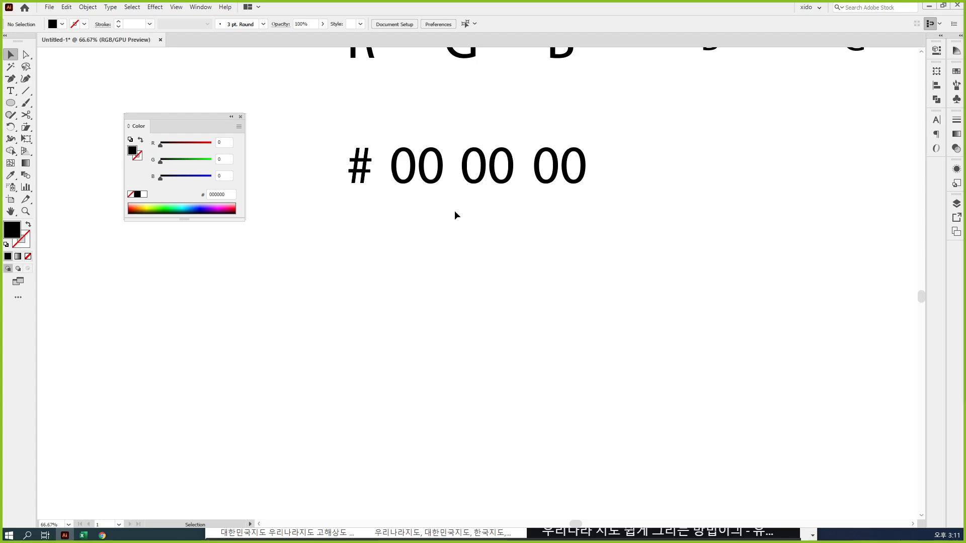
left_click_drag(402, 170, 401, 252)
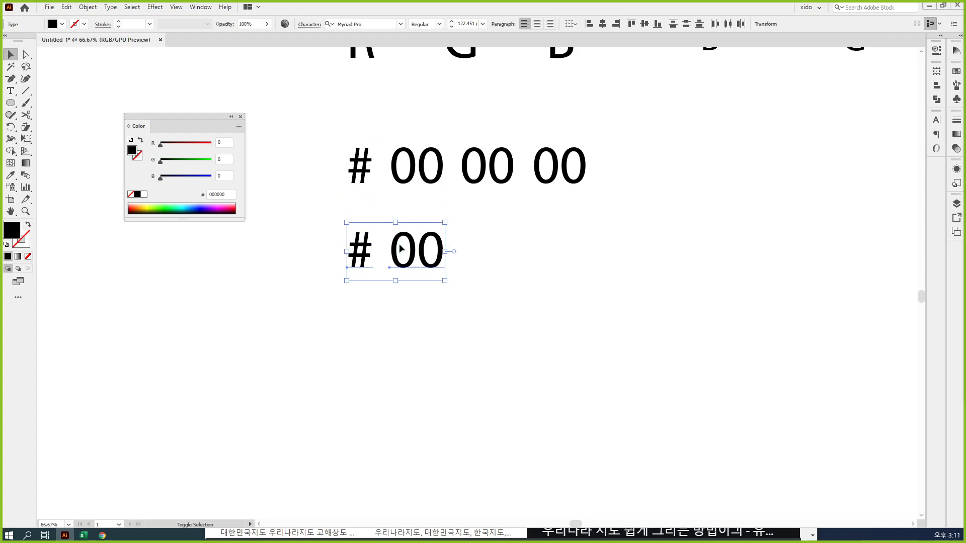
left_click(520, 296)
left_click(411, 255)
double_click(411, 255)
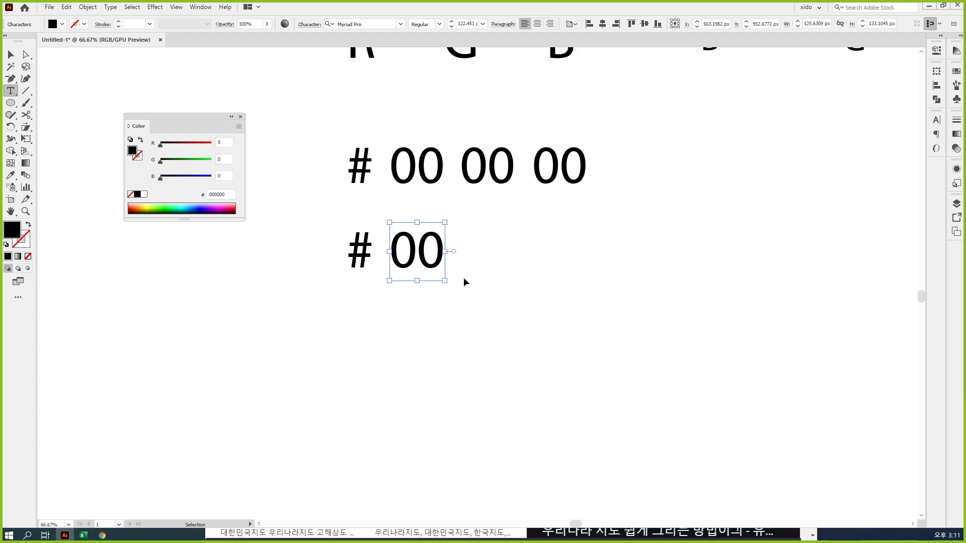
key("ctrl+a")
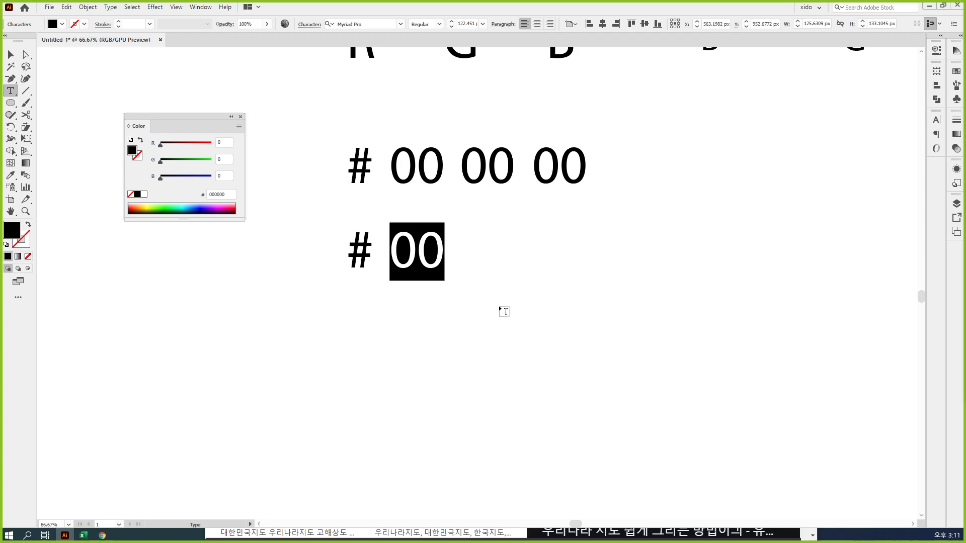
type("ff")
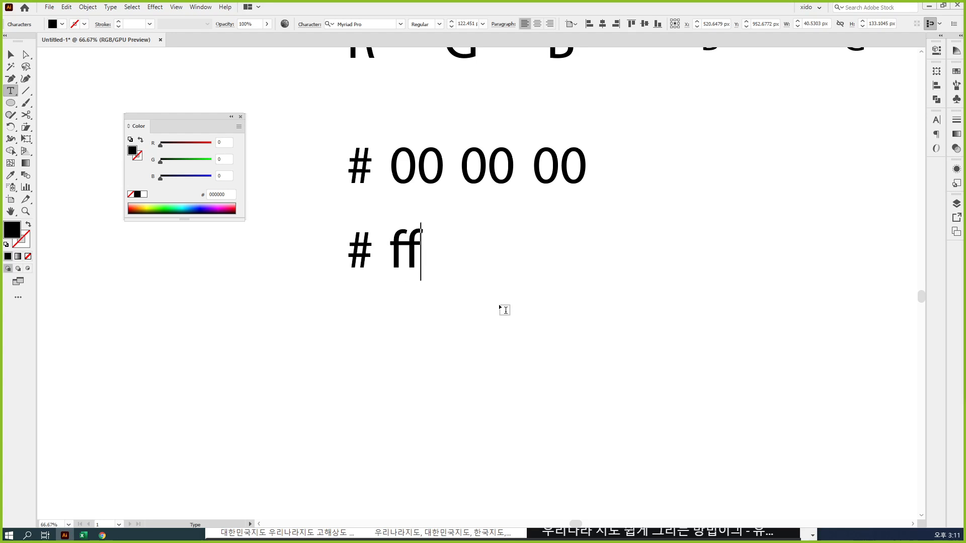
key("Escape")
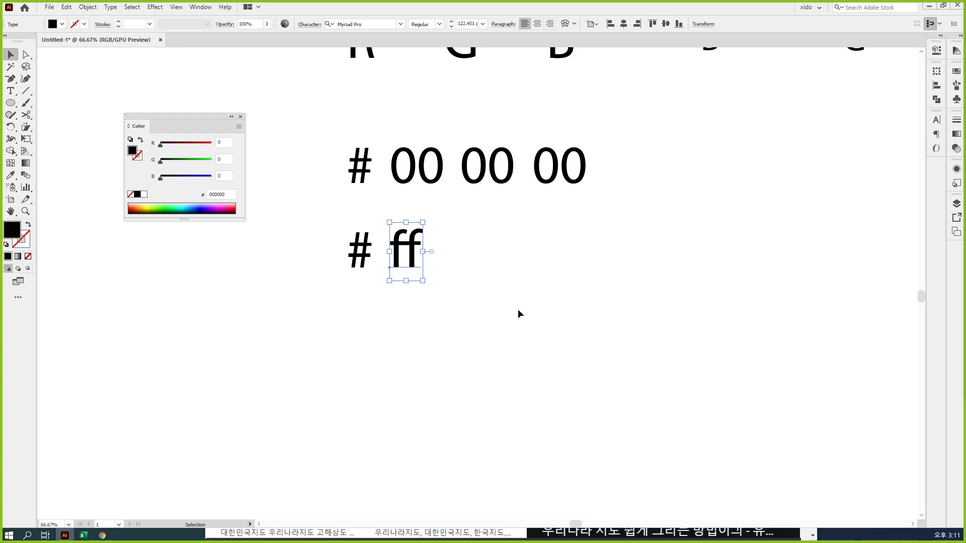
left_click(466, 272)
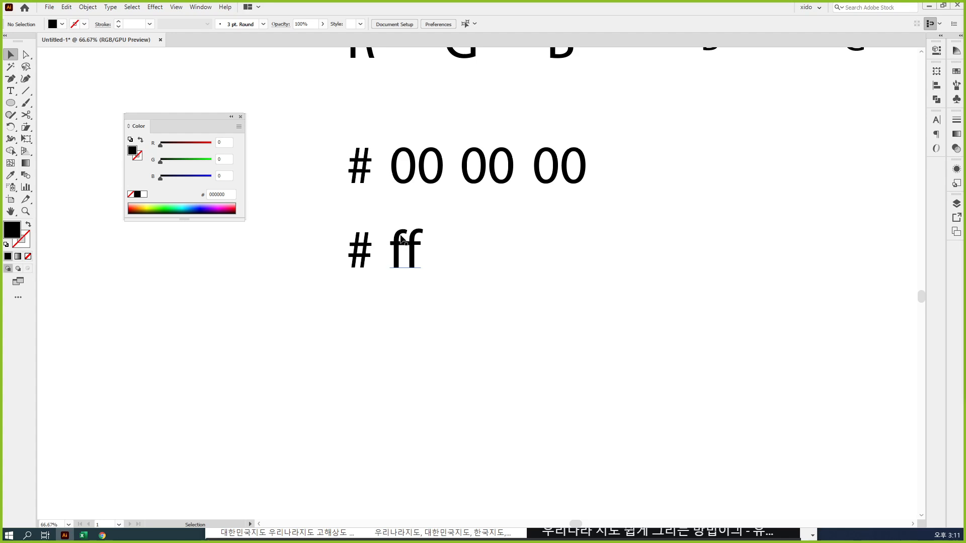
Copy the second and third 00 of the first row down beside ff so the second row reads # ff 00 00.
left_click_drag(400, 240, 478, 244)
key("ctrl+z")
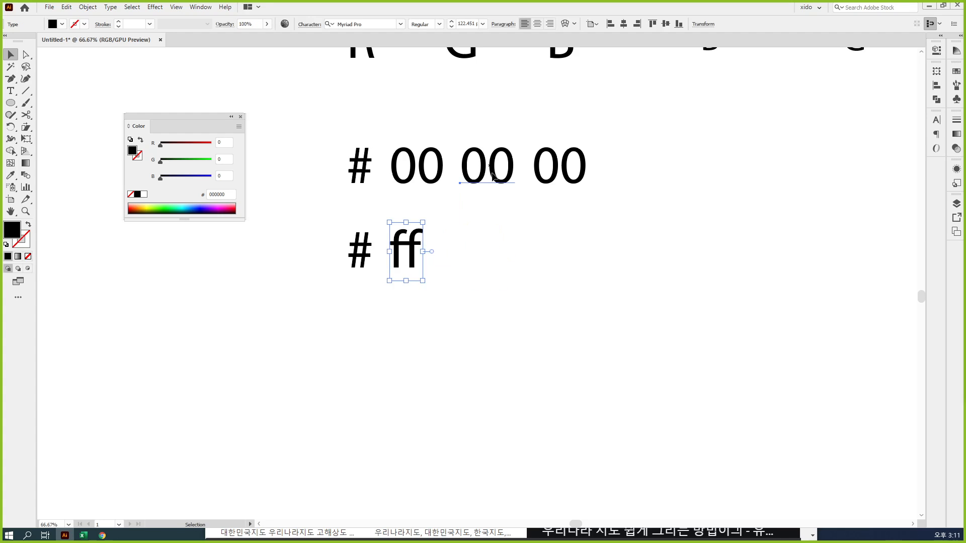
left_click_drag(496, 168, 497, 252)
left_click_drag(556, 180, 557, 261)
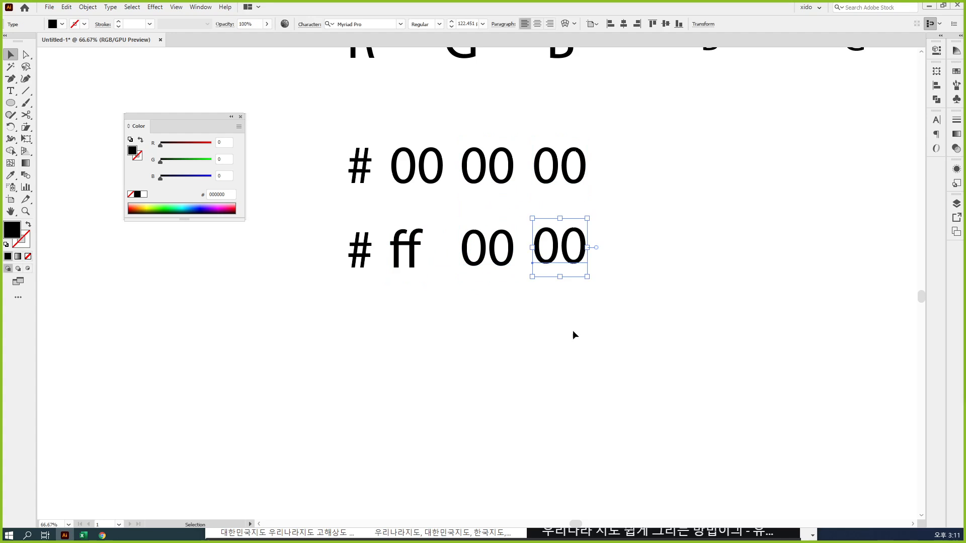
Copy the # ff 00 00 row below itself and rearrange the copy to read # 00 ff 00.
left_click_drag(599, 357, 365, 160)
left_click_drag(479, 185, 401, 237)
left_click(525, 332)
left_click(513, 319)
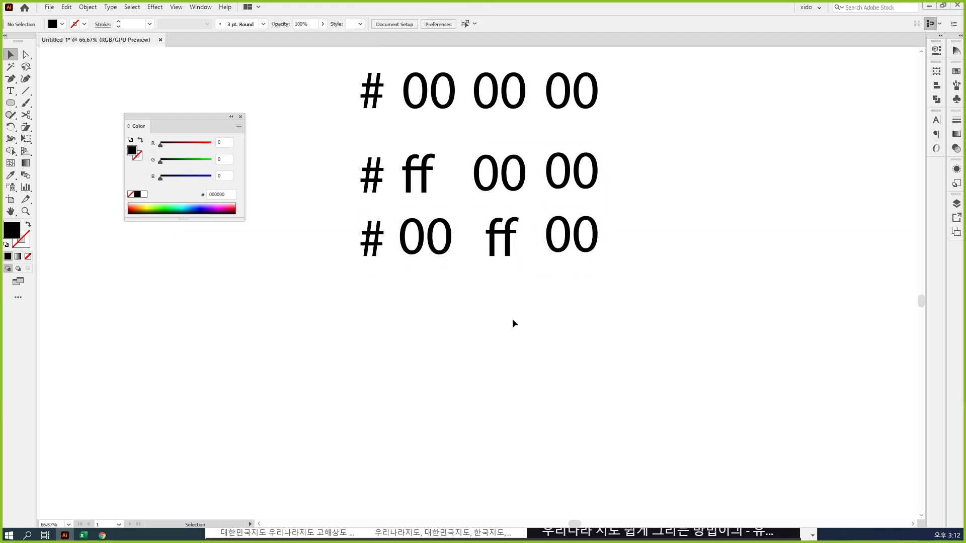
Copy the # 00 ff 00 row below itself and rearrange the copy to read # 00 00 ff.
left_click_drag(579, 289, 310, 232)
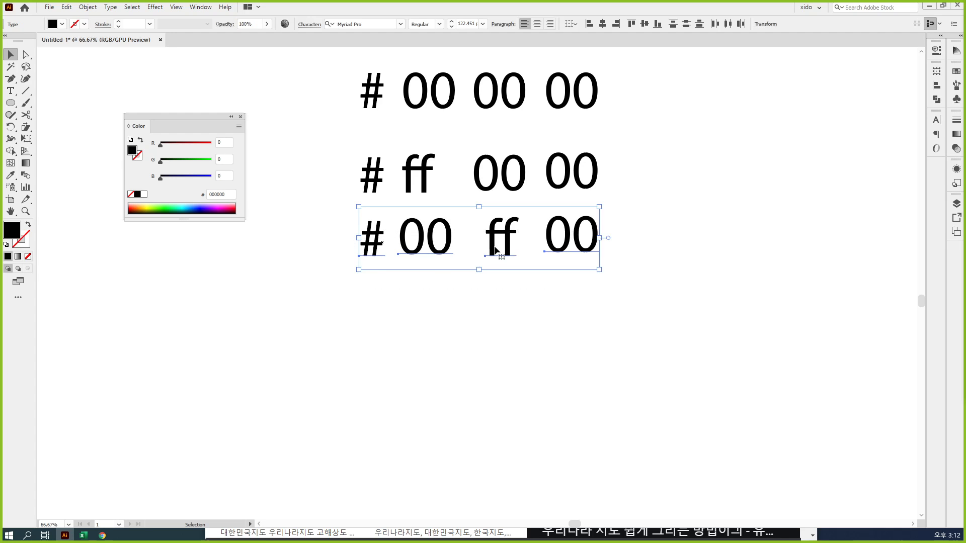
left_click_drag(496, 250, 495, 318)
left_click(549, 375)
left_click_drag(583, 301, 515, 301)
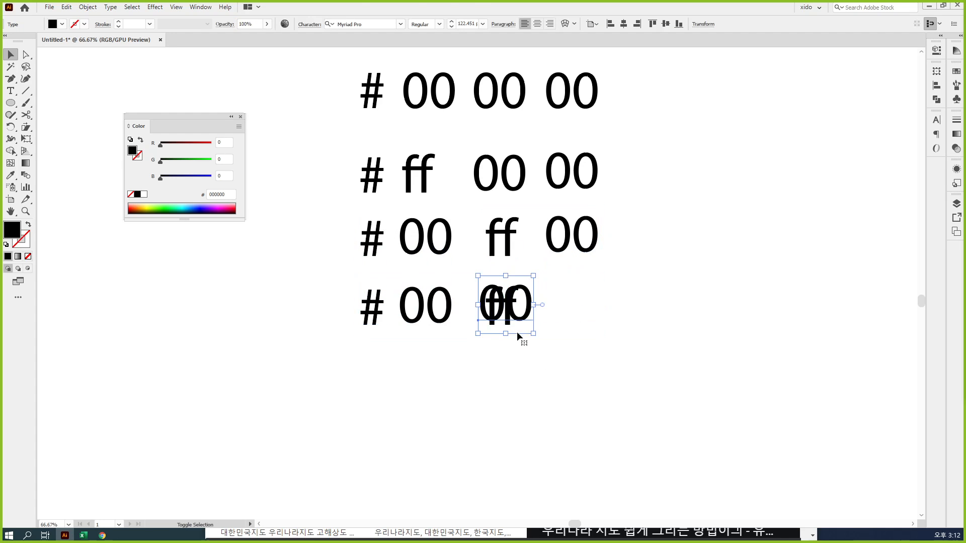
left_click(554, 315)
left_click_drag(509, 322, 585, 324)
left_click(612, 354)
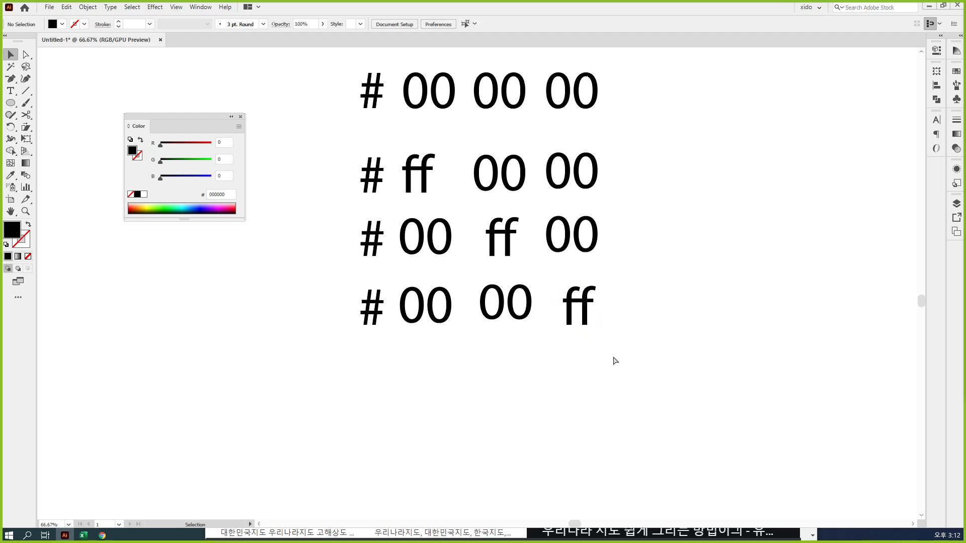
Annotate the second row by circling ff as 255 and linking the 00 pairs to a circled question mark, and clear the markup.
key("ctrl+2")
mouse_move(442, 183)
left_mouse_down()
mouse_move(392, 177)
mouse_move(404, 142)
mouse_move(453, 149)
mouse_move(452, 179)
mouse_move(444, 151)
mouse_move(495, 129)
left_mouse_up()
left_click_drag(505, 117, 502, 130)
mouse_move(509, 112)
left_mouse_down()
mouse_move(513, 125)
mouse_move(521, 112)
left_mouse_up()
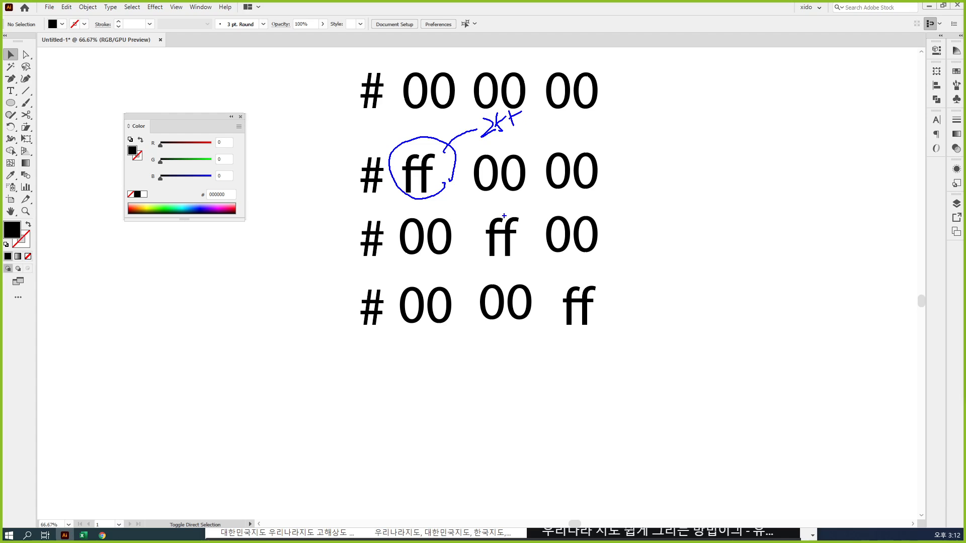
left_click_drag(479, 157, 548, 117)
left_click_drag(504, 170, 549, 142)
mouse_move(574, 120)
left_mouse_down()
mouse_move(559, 131)
mouse_move(587, 150)
left_mouse_up()
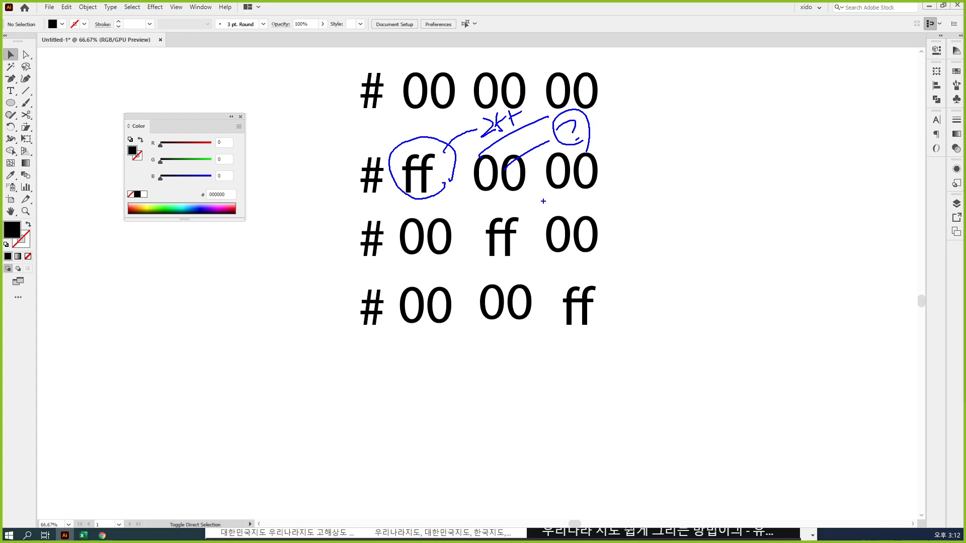
key("Escape")
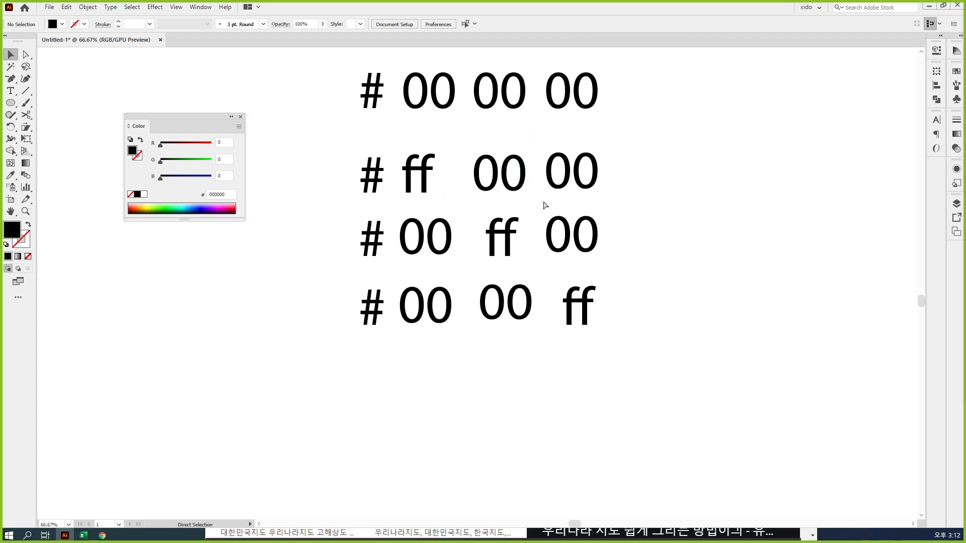
Duplicate the green bar between the G and B bars, set the copy's blue value to 255, and delete it.
key("ctrl+minus")
key("ctrl+minus")
left_click_drag(545, 205, 550, 291)
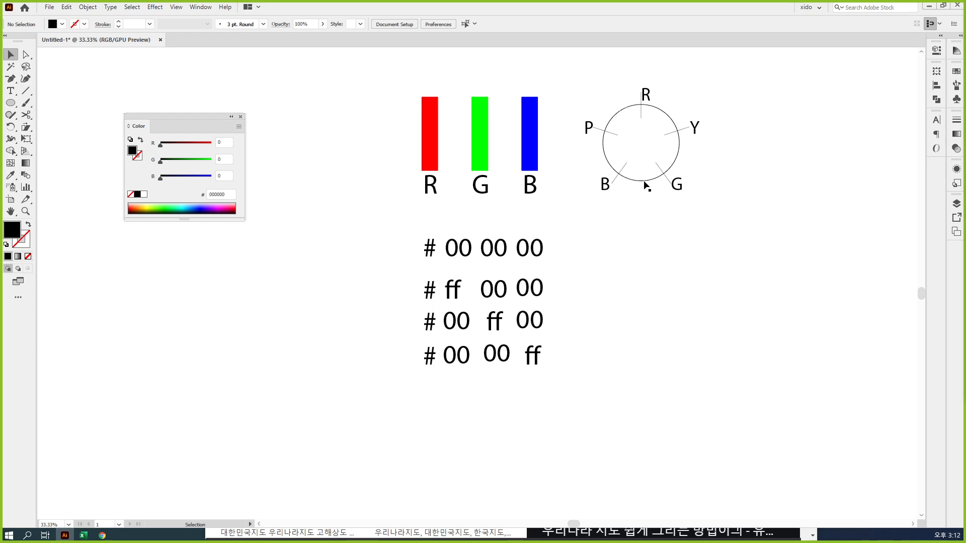
key("ctrl+plus")
key("ctrl+plus")
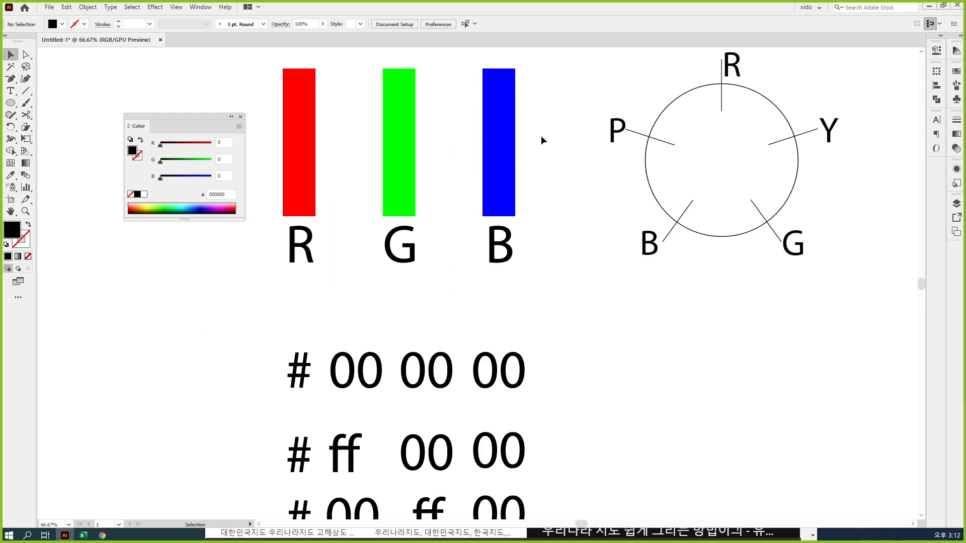
left_click_drag(403, 164, 449, 272, "alt")
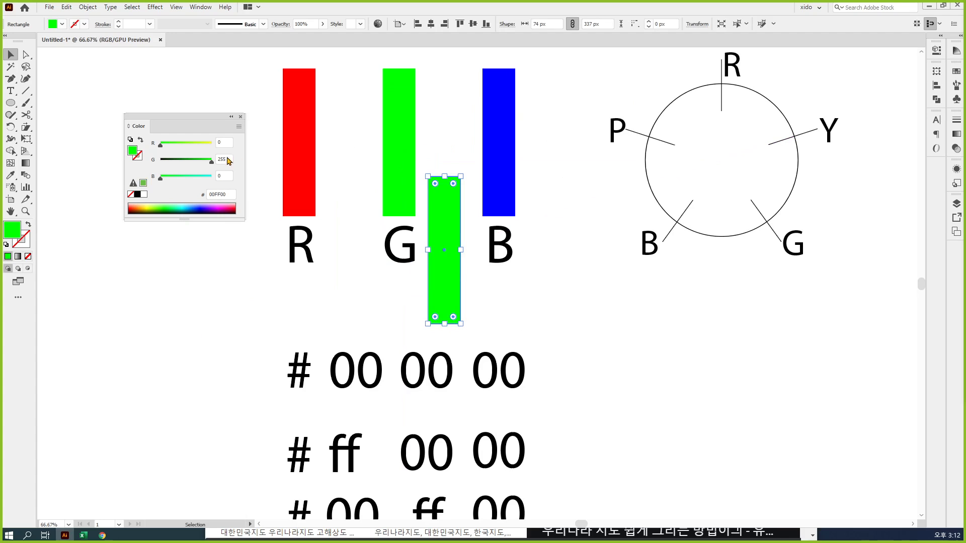
left_click_drag(199, 177, 213, 177)
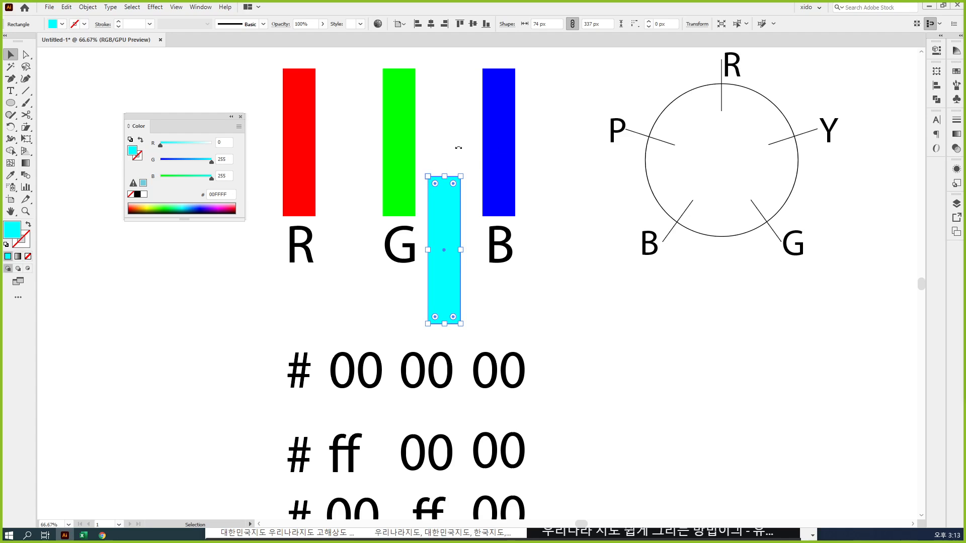
left_click(604, 325)
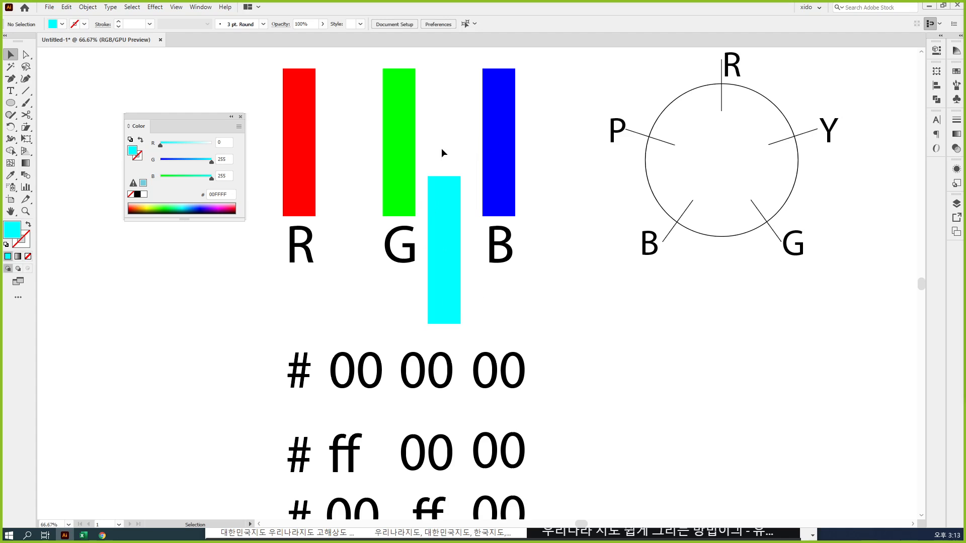
left_click(454, 246)
key("Delete")
Draw a tall cyan rectangle about 112 by 497 px below the # 00 00 ff row.
left_click_drag(583, 414, 617, 174)
left_click(427, 360, "ctrl")
left_click_drag(475, 367, 427, 341)
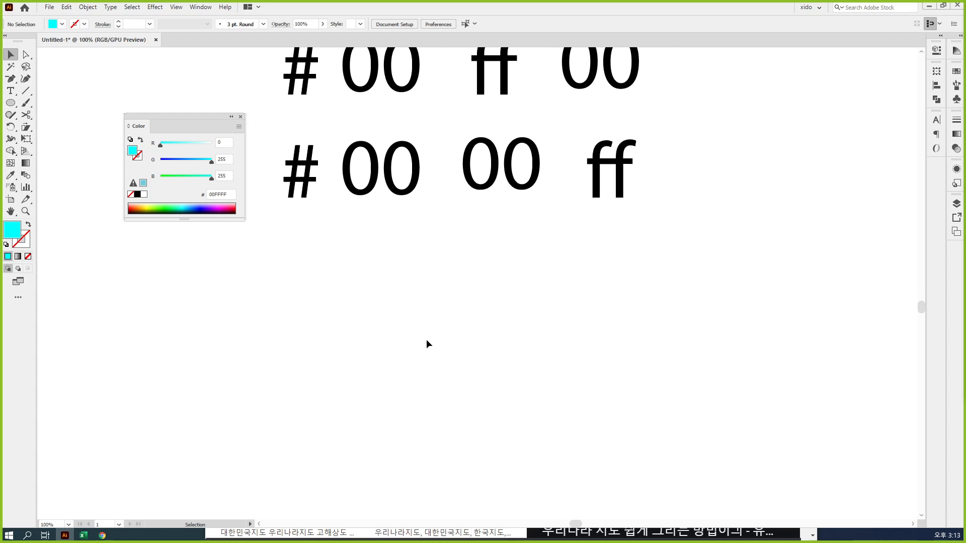
key("ctrl+minus")
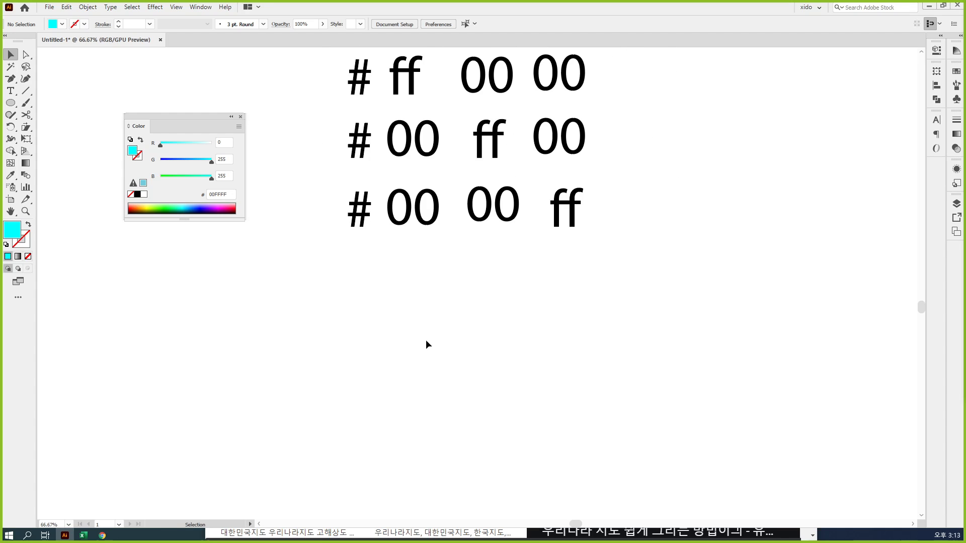
left_click_drag(427, 341, 427, 345)
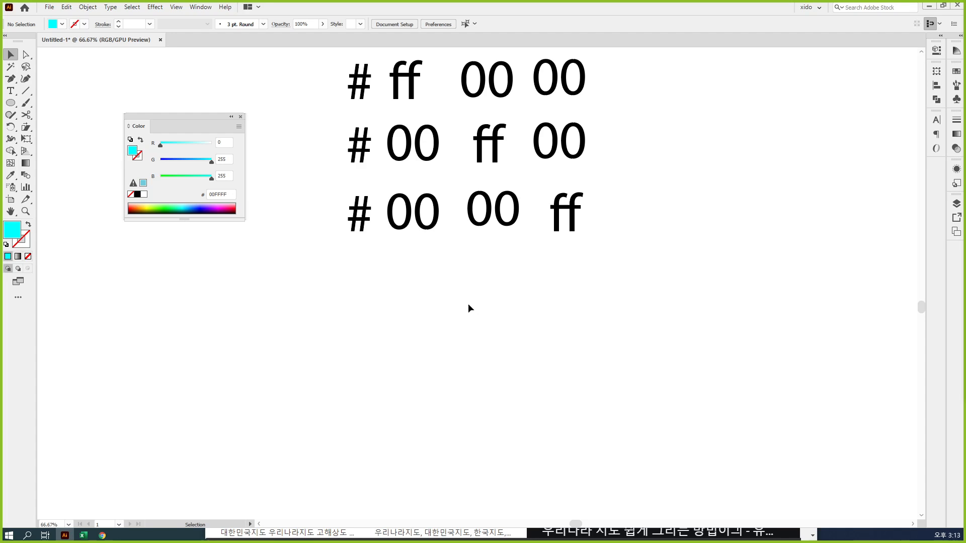
scroll(503, 246, "down", 5)
left_click(9, 103)
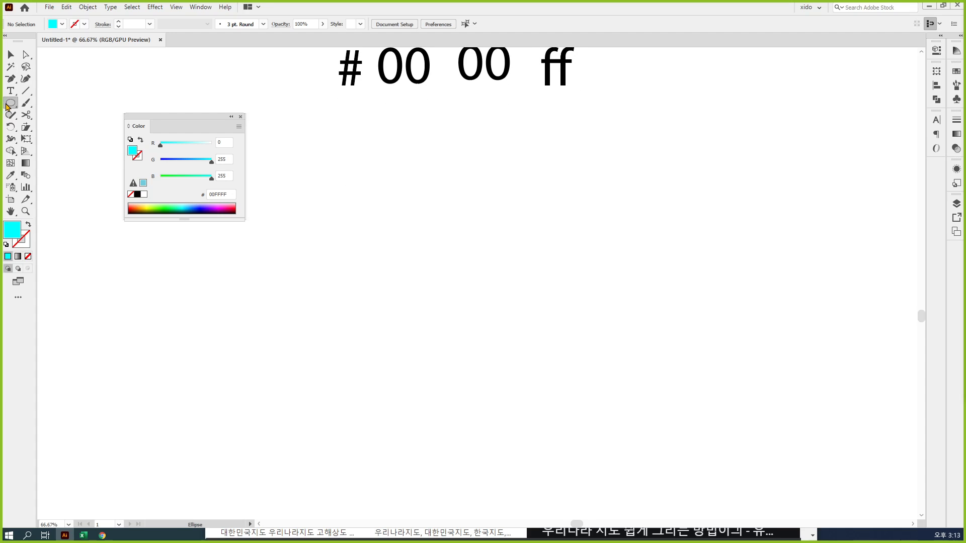
left_click_drag(7, 107, 40, 99)
left_click_drag(377, 135, 425, 353)
Round the two bottom corners of the cyan rectangle.
key("a")
left_click_drag(354, 329, 452, 363)
left_click_drag(383, 346, 395, 332)
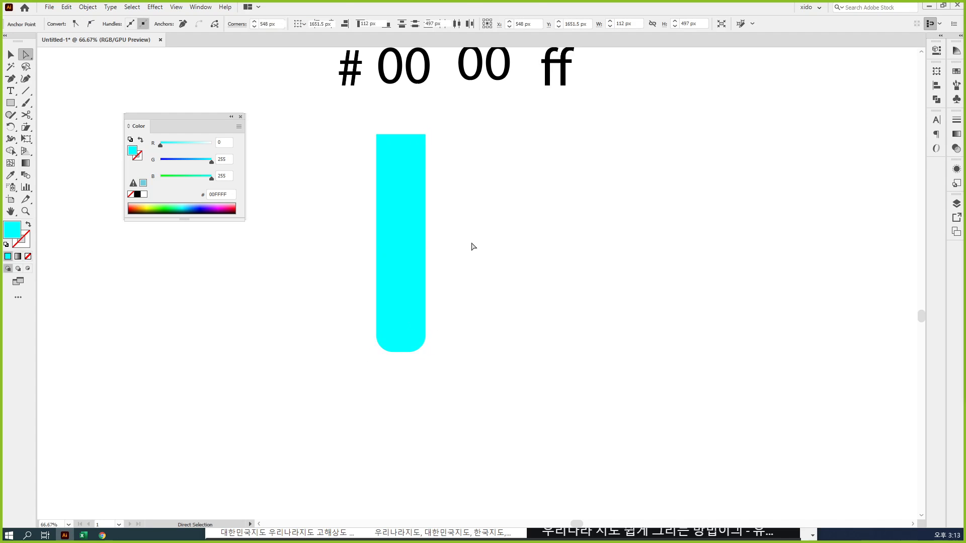
left_click(473, 247)
Add two anchor points on the top edge of the cyan shape, one near each corner.
left_click(411, 157)
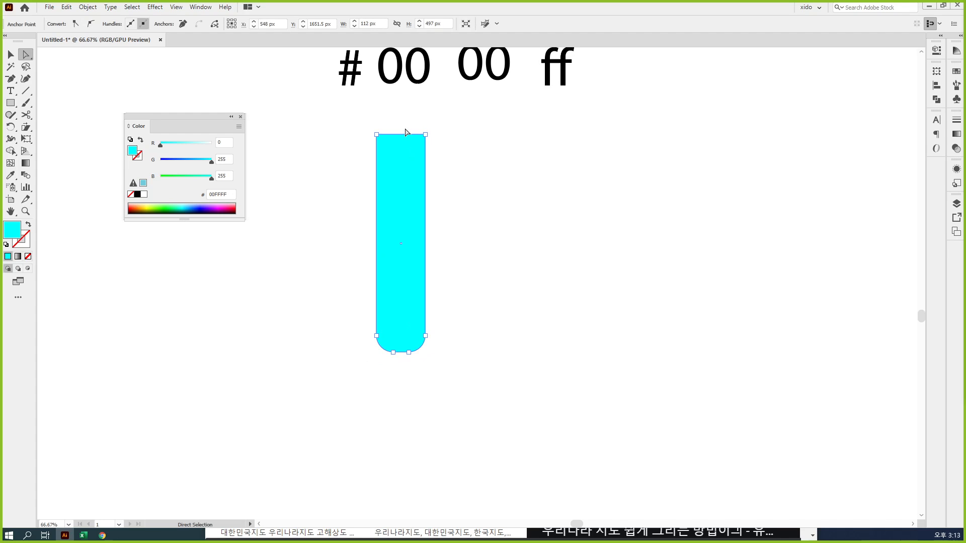
key("plus")
left_click(415, 135)
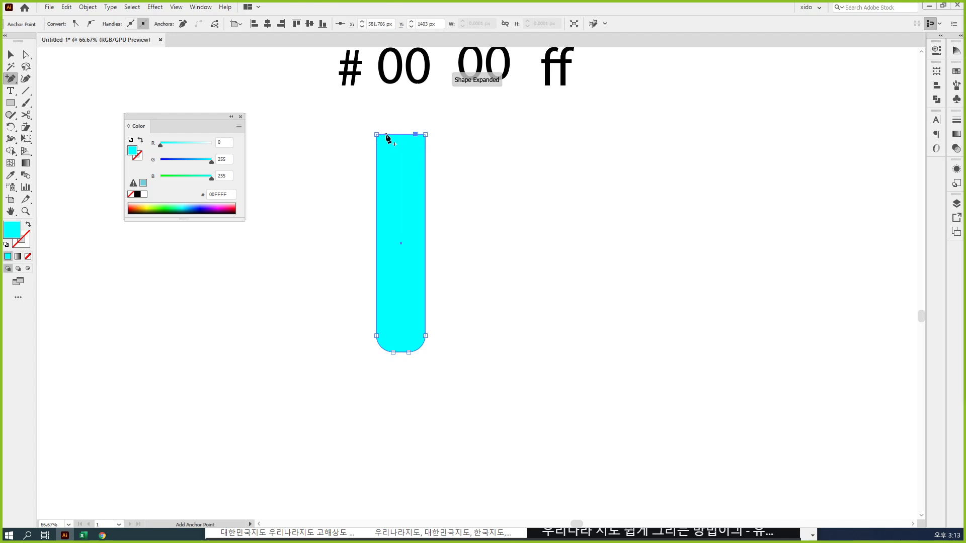
left_click(385, 134)
Spread the two added top anchor points to about 149 px apart and raise them 12 px to form a flared rim.
key("a")
left_click(406, 150)
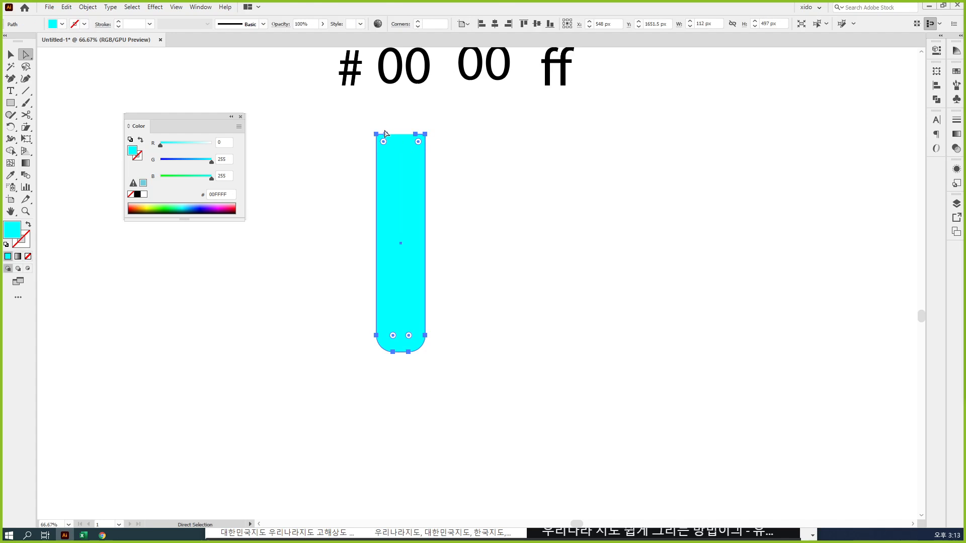
left_click_drag(384, 130, 571, 146)
key("s")
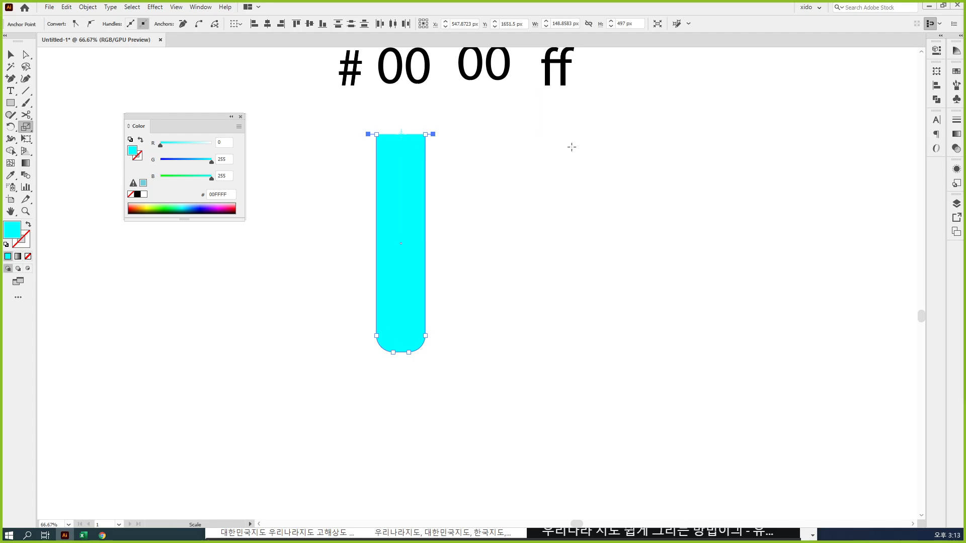
key("Up")
key("Up")
key("Up")
key("Up")
key("Up")
key("Up")
key("Up")
key("Up")
key("Up")
key("Up")
key("Up")
key("Up")
Round the two neck corners under the rim to a radius of about 41 px.
key("a")
left_click_drag(374, 109, 424, 144)
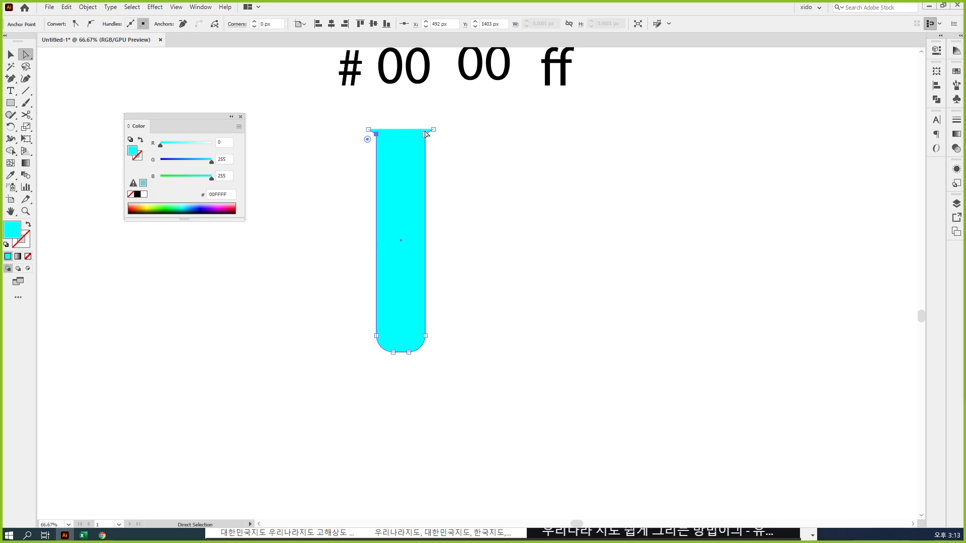
left_click(426, 134, "shift")
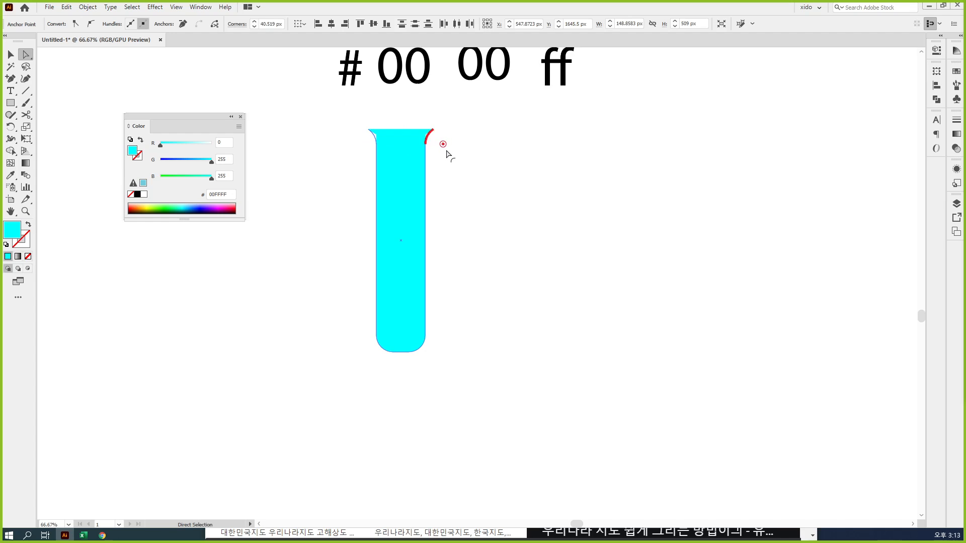
key("v")
left_click(519, 226)
left_click_drag(506, 240, 558, 250)
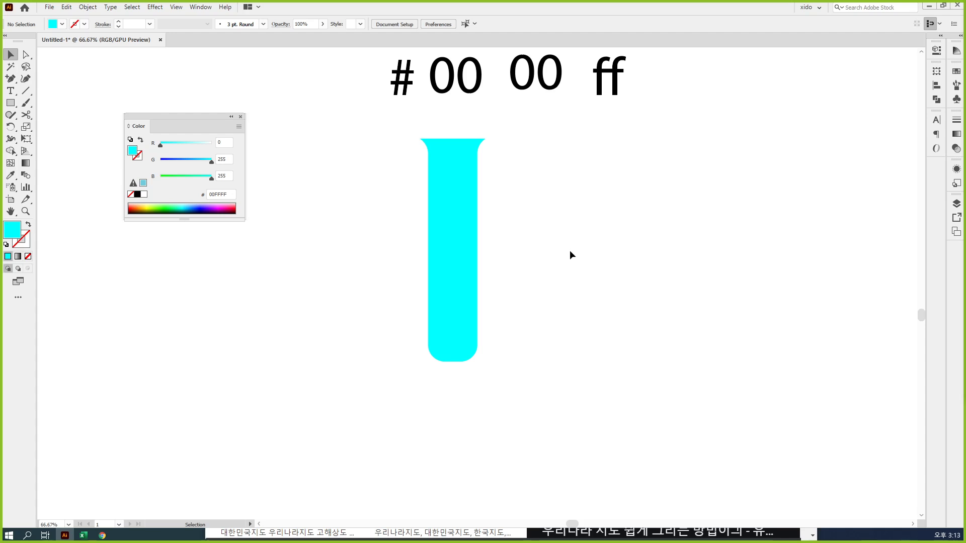
Duplicate the test tube twice to the right with even gaps so three stand in a row.
left_click(464, 242)
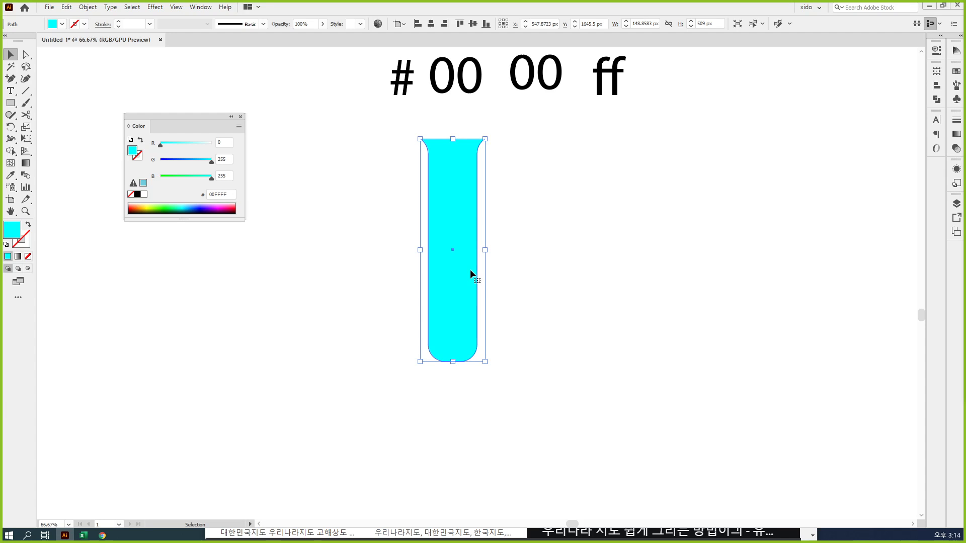
left_click_drag(461, 279, 548, 278)
key("ctrl+d")
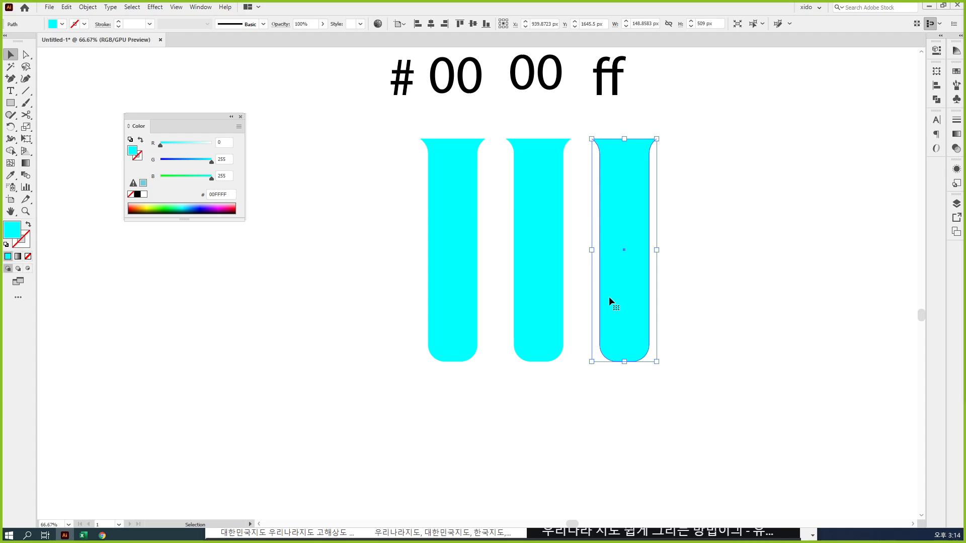
Offset the paths of all three test tubes by -10 px with round joins.
left_click_drag(711, 323, 417, 219)
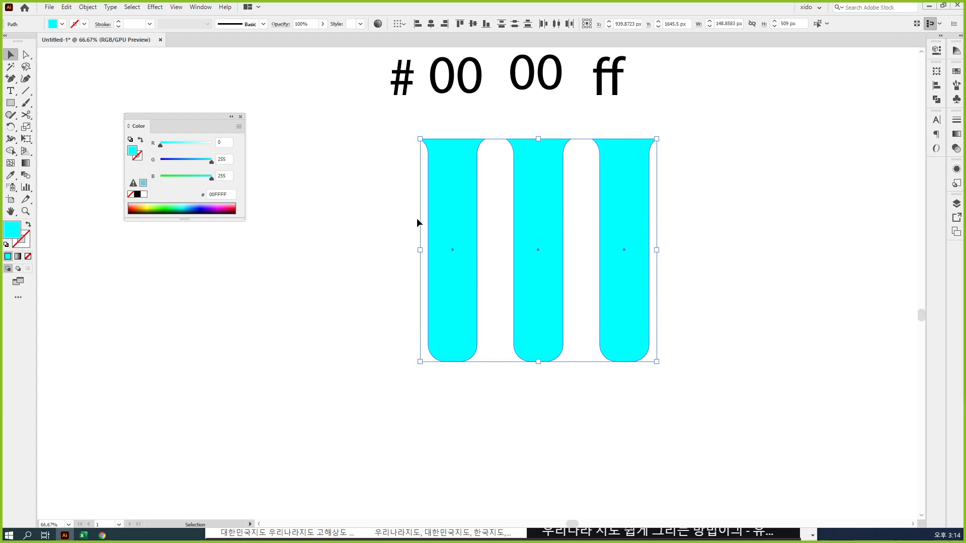
left_click(93, 10)
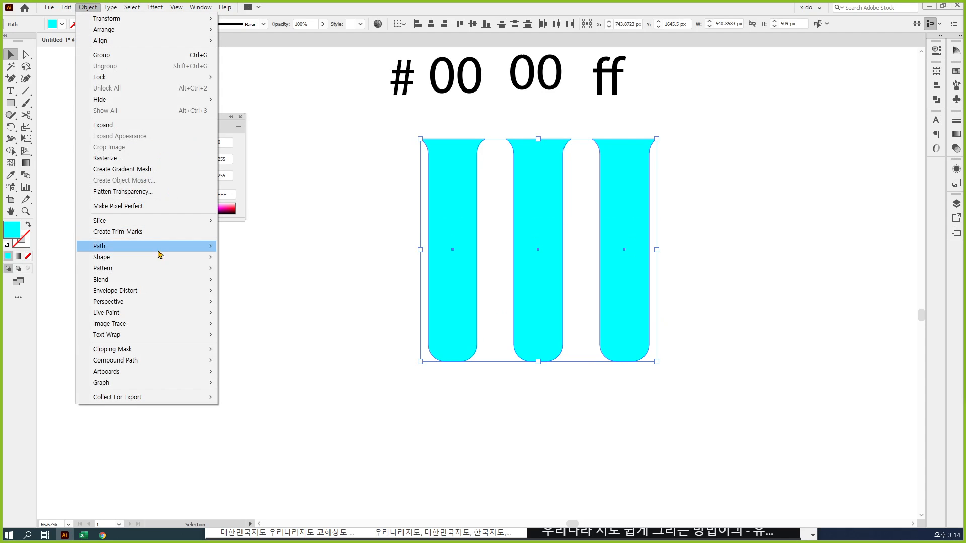
mouse_move(165, 248)
left_click(324, 284)
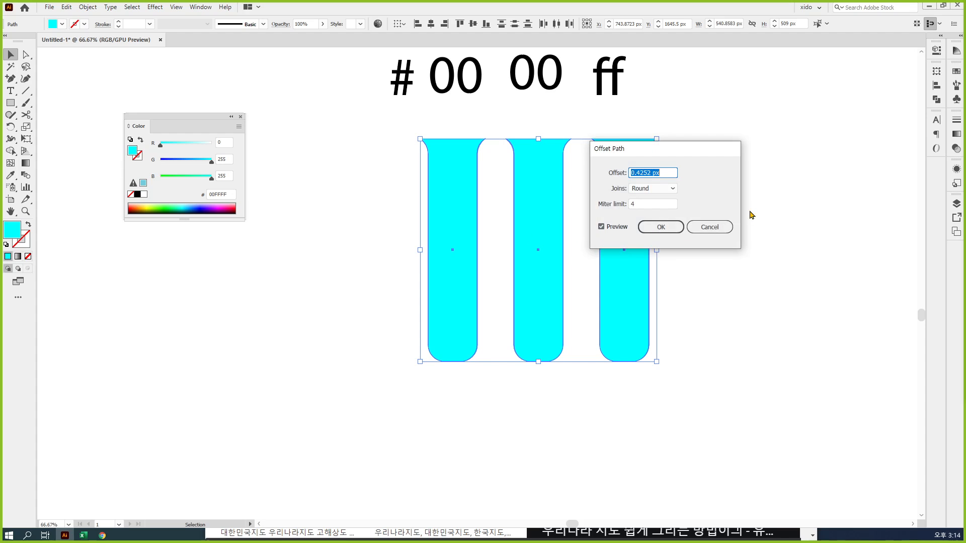
type("-10")
left_click(673, 229)
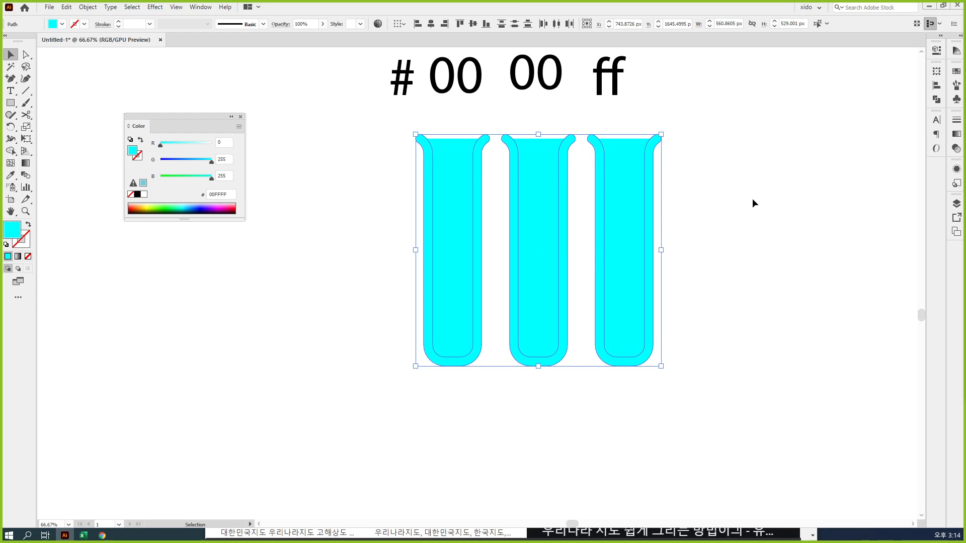
Fill the original inner paths of the three test tubes with black.
left_click(769, 325)
left_click(634, 302)
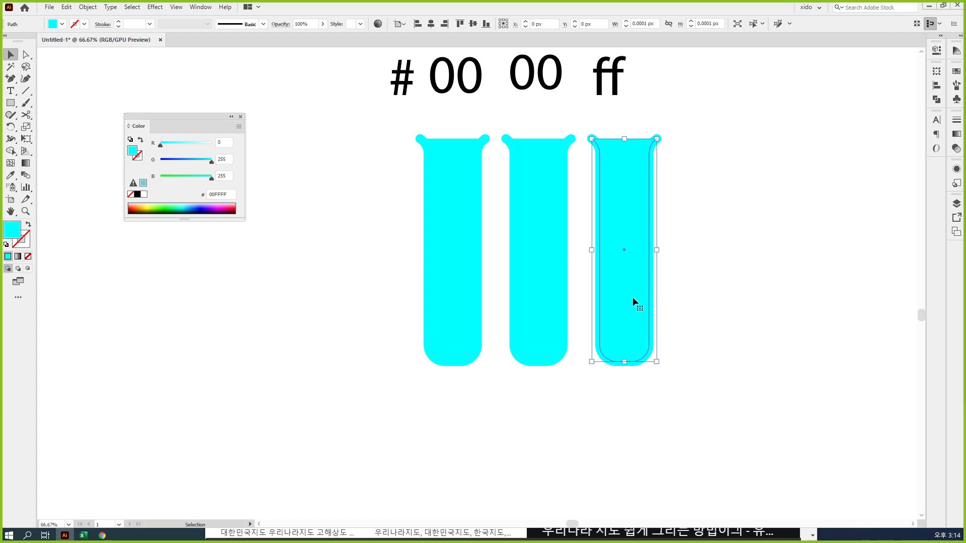
left_click(537, 248, "shift")
left_click(446, 268, "shift")
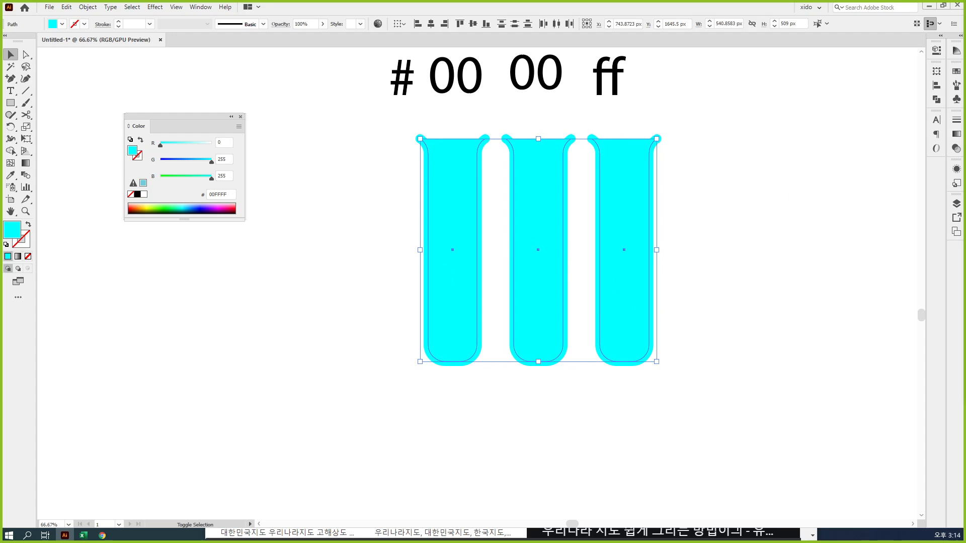
left_click(954, 75)
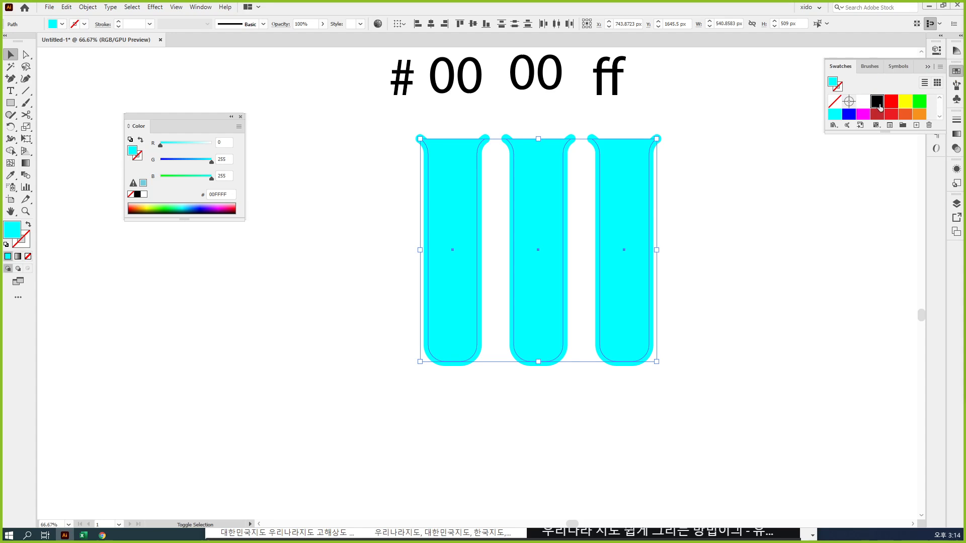
left_click(877, 102)
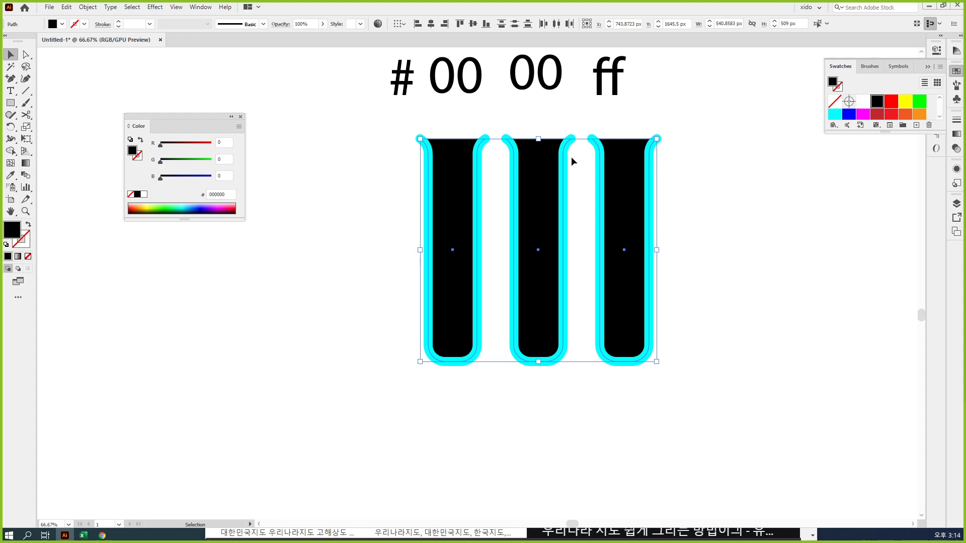
Delete the flared top corner anchor points from the black inner shapes of all three test tubes so their tops sit level at the necks.
key("minus")
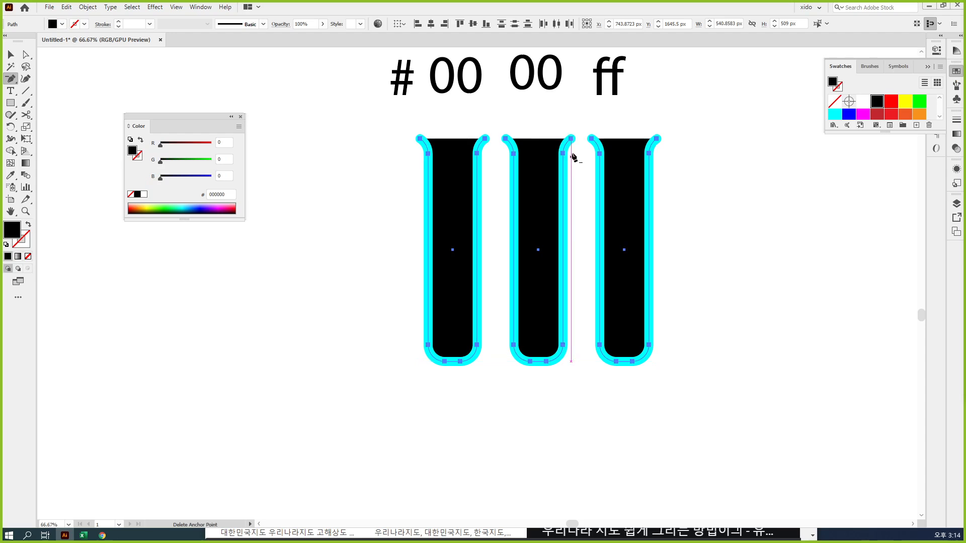
left_click(591, 139, "ctrl")
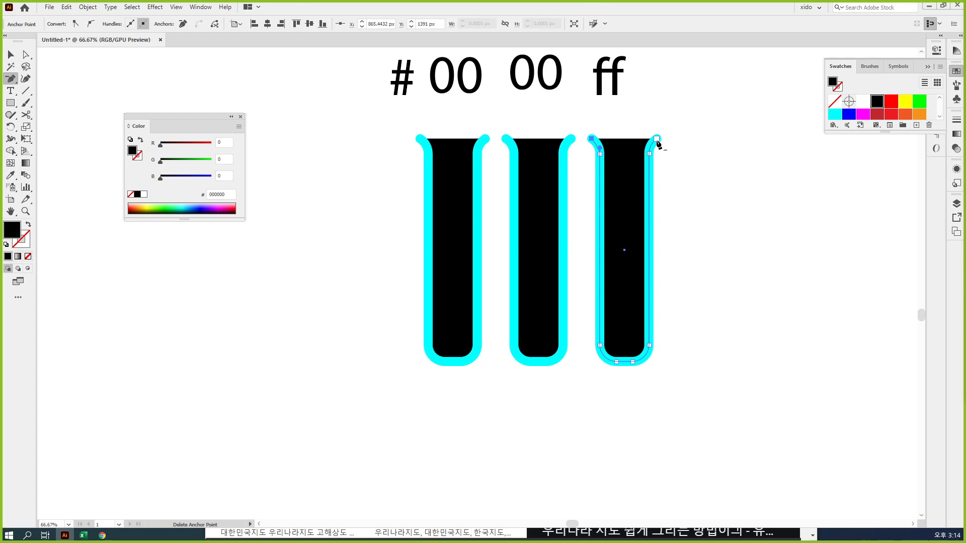
left_click(658, 140)
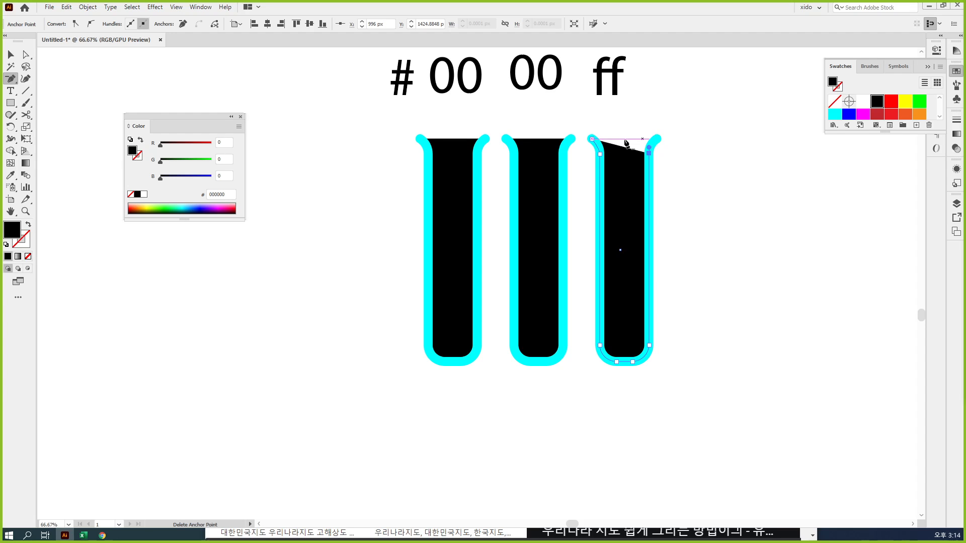
left_click(592, 139)
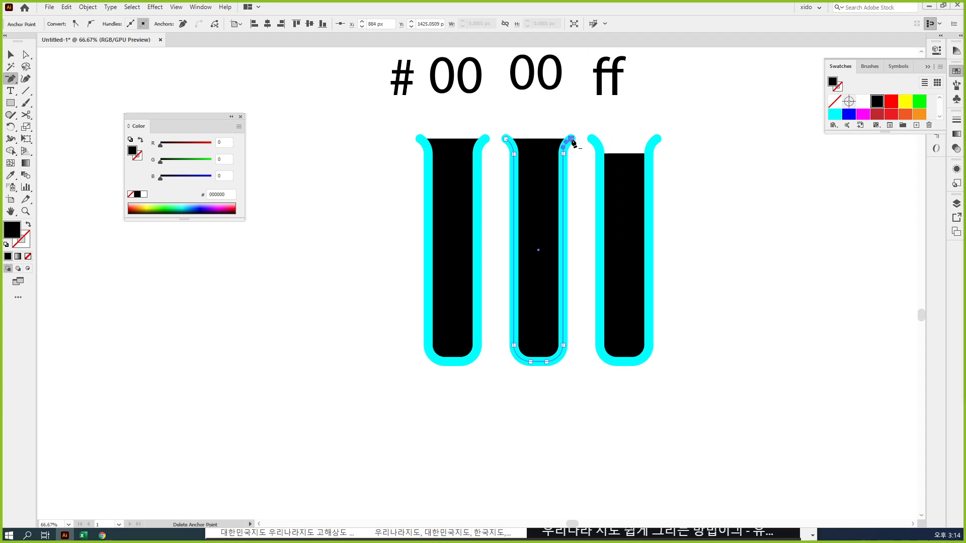
left_click(571, 139)
left_click(506, 141)
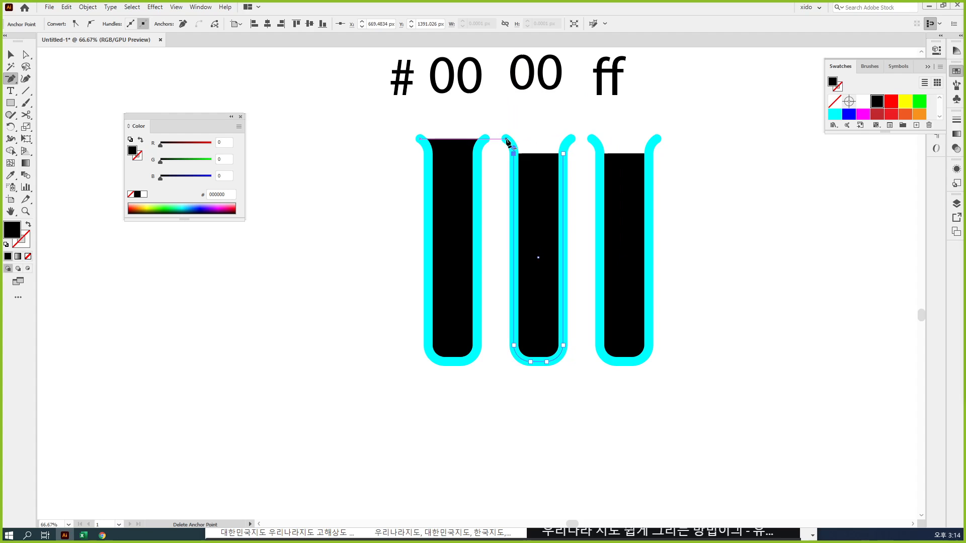
left_click(485, 139)
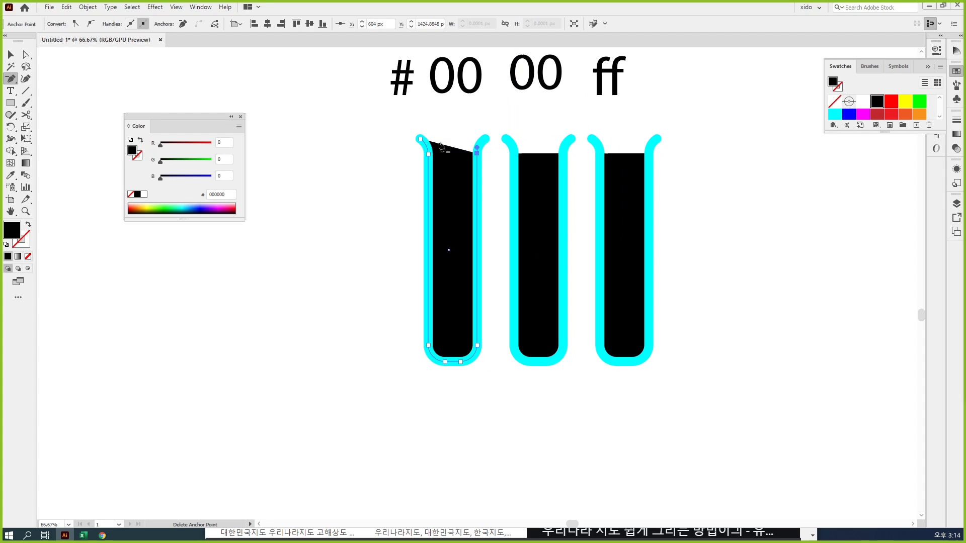
left_click(420, 140)
Try deleting the black liquid shape from the third test tube and undo the deletion.
key("v")
left_click(627, 208)
key("Delete")
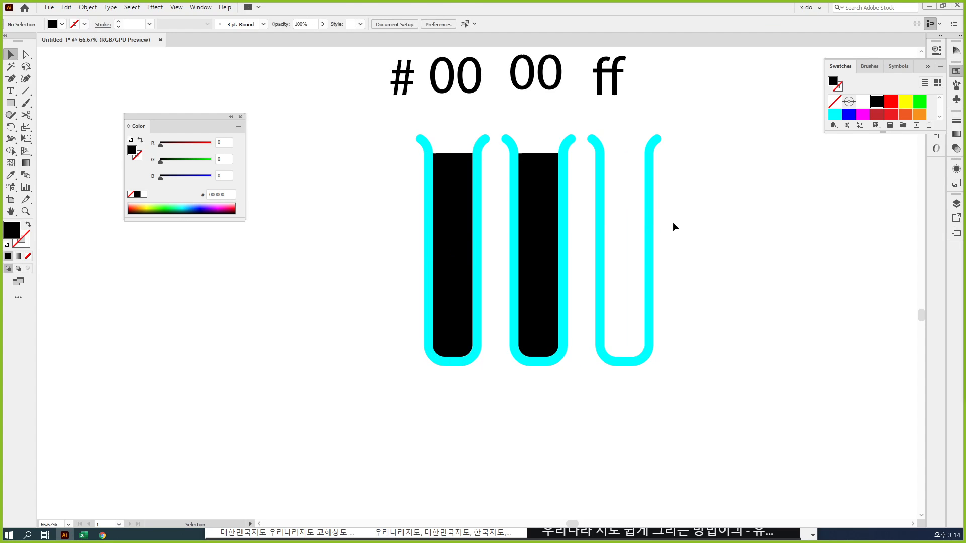
key("ctrl+z")
left_click(774, 256)
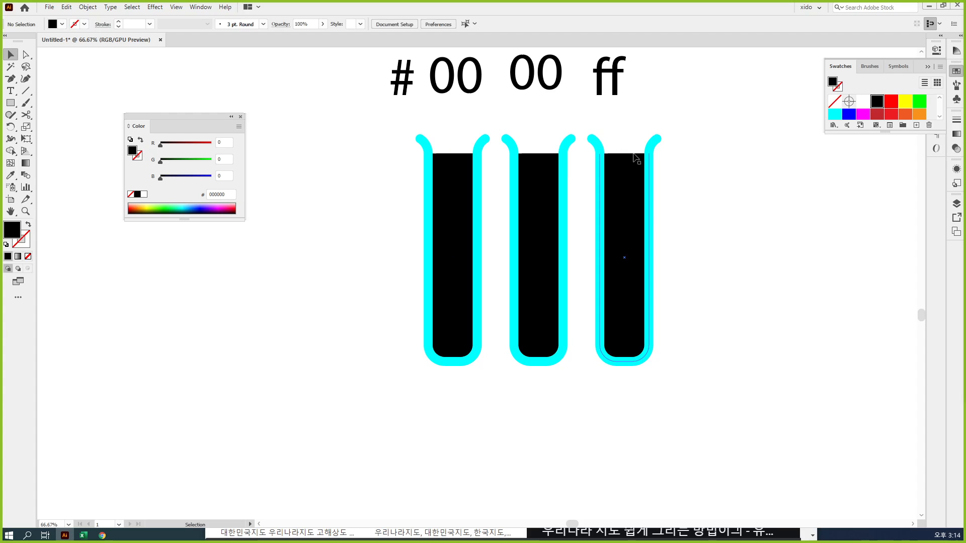
Copy the "ff" text beside the upper end of the third test tube and change the copy to "full".
left_click_drag(615, 81, 695, 163)
double_click(695, 163)
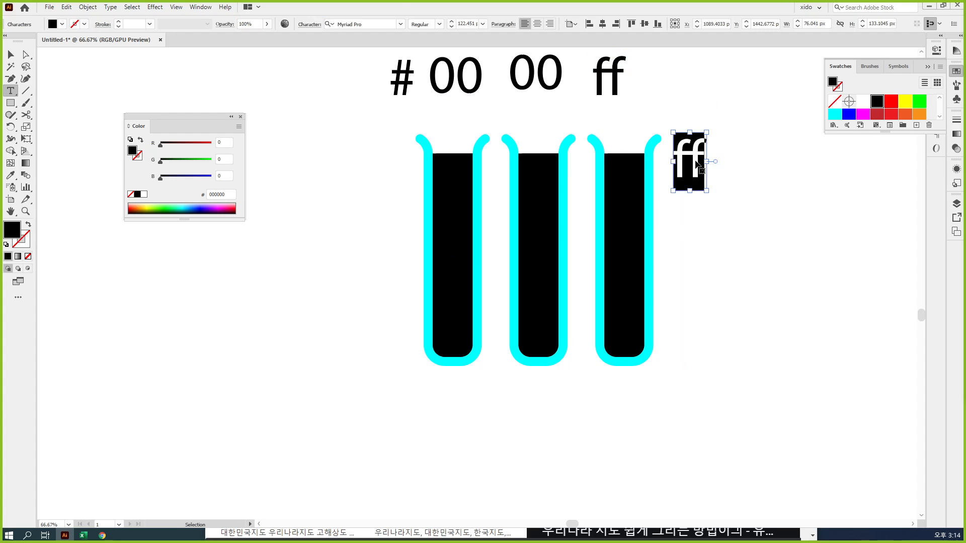
type("full")
key("Escape")
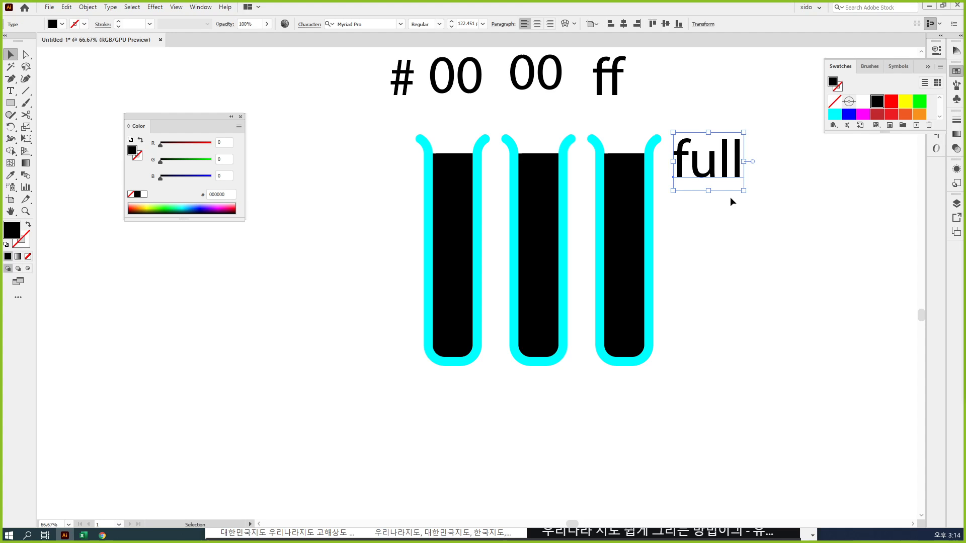
Copy the "full" label straight down to the bottom of the third test tube and change the copy to "0".
left_click_drag(714, 154, 723, 325)
double_click(723, 352)
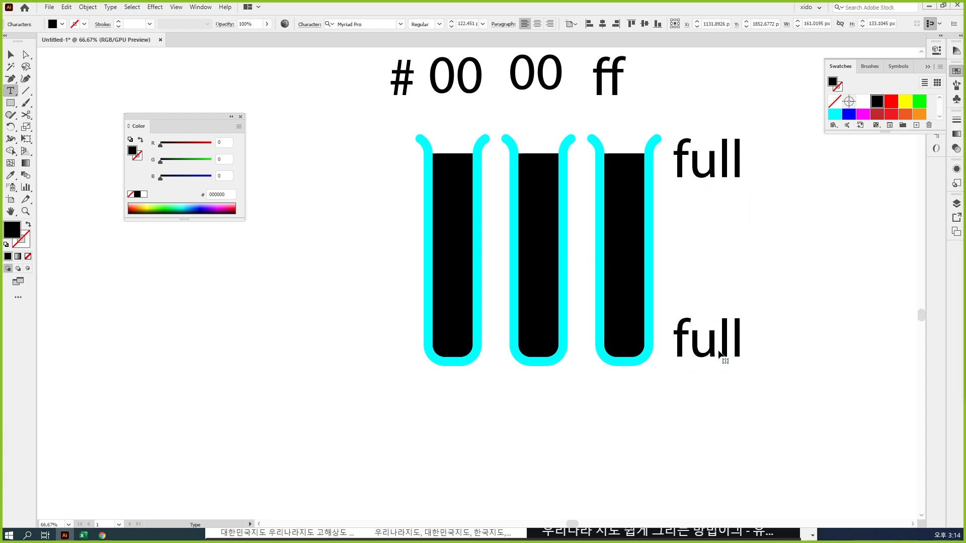
type("0")
key("Escape")
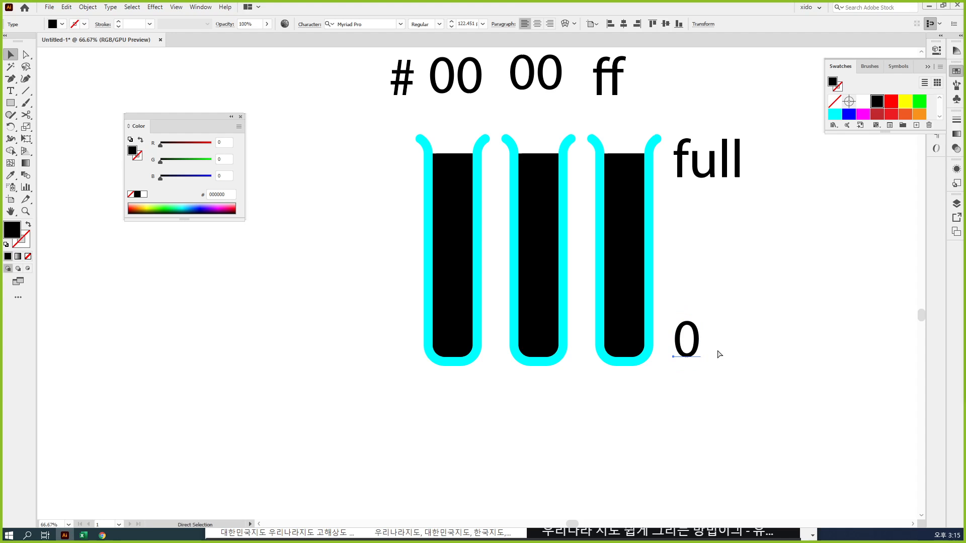
Copy the R, G and B letters from the diagram above and place them in a row beneath the three test tubes.
key("ctrl+minus")
left_click_drag(771, 205, 816, 202)
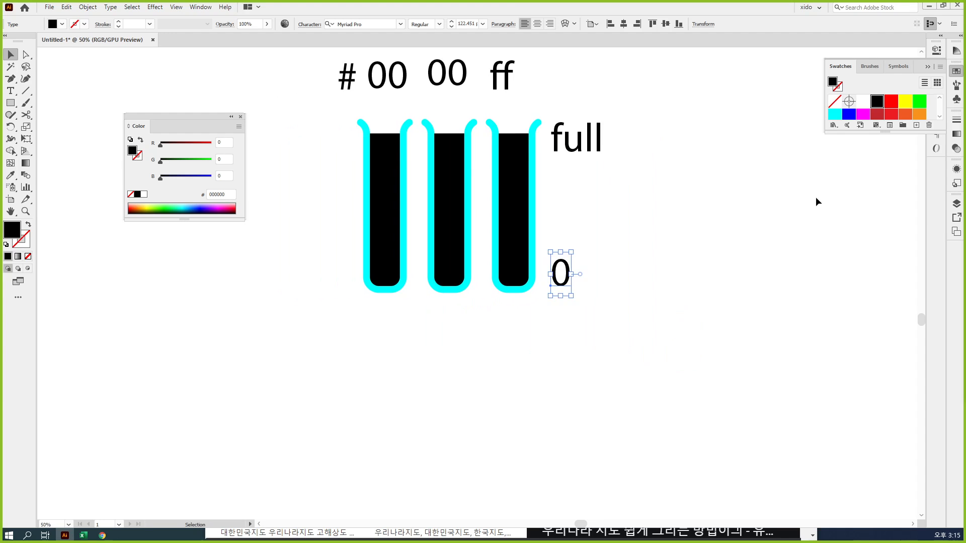
left_click(384, 195)
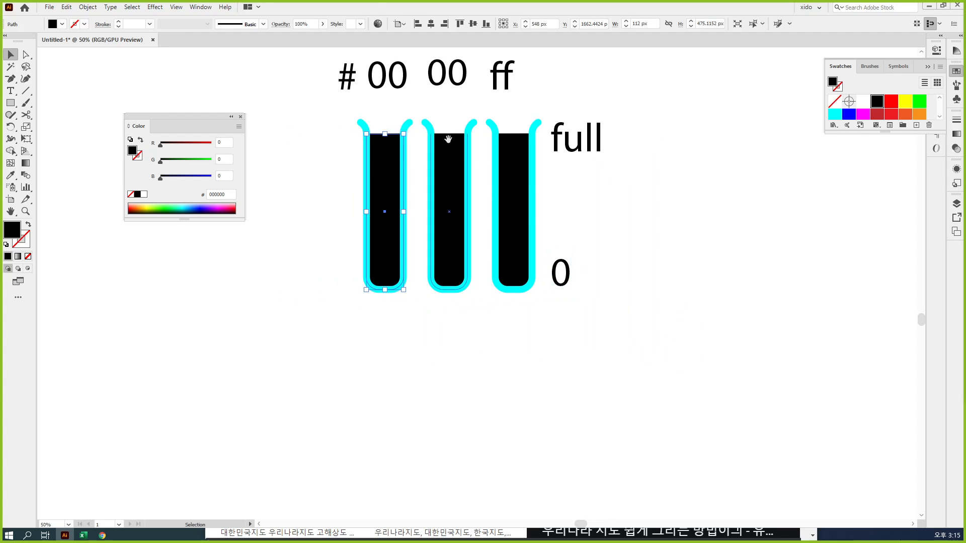
left_click_drag(449, 139, 462, 268)
left_click_drag(499, 150, 493, 262)
left_click_drag(537, 100, 317, 56)
left_click_drag(506, 433, 522, 142)
key("ctrl+v")
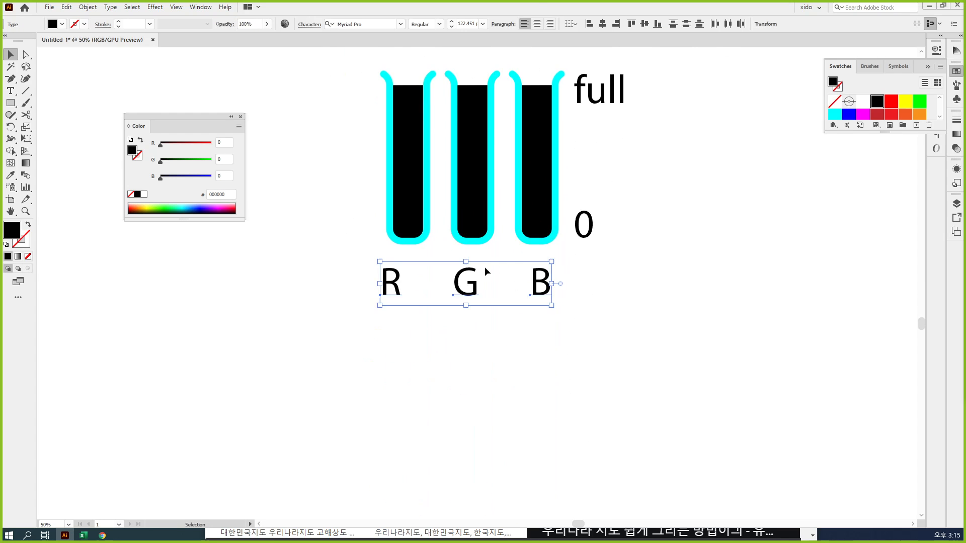
left_click_drag(475, 289, 483, 278)
left_click(451, 310)
Remove the black fill from the liquid shapes in the G and B test tubes.
left_click(468, 204)
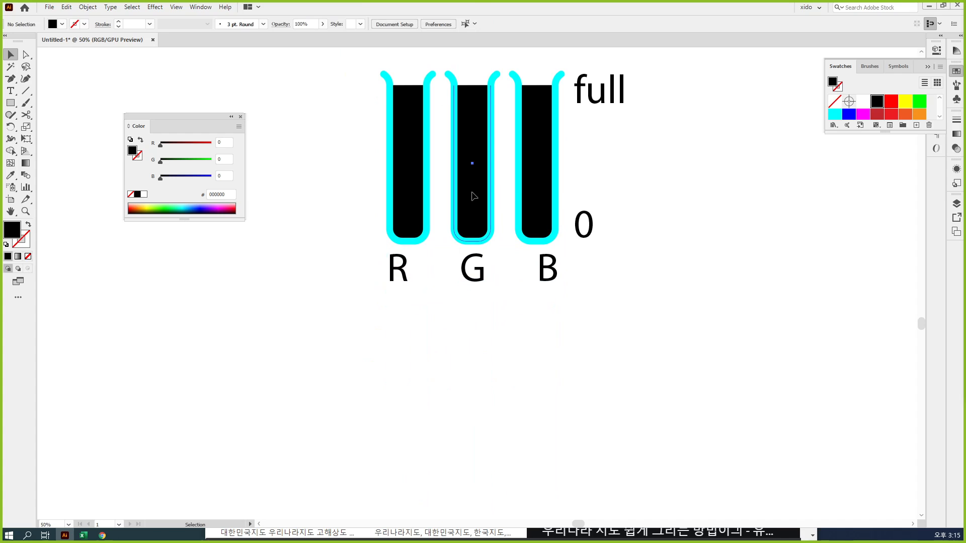
left_click(540, 188, "shift")
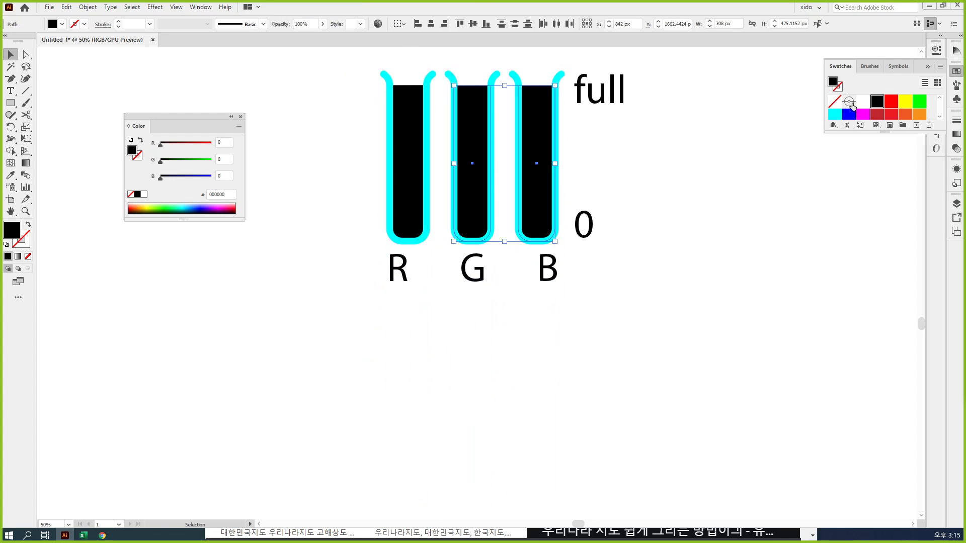
left_click(838, 104)
left_click(716, 260)
left_click_drag(714, 271, 707, 316)
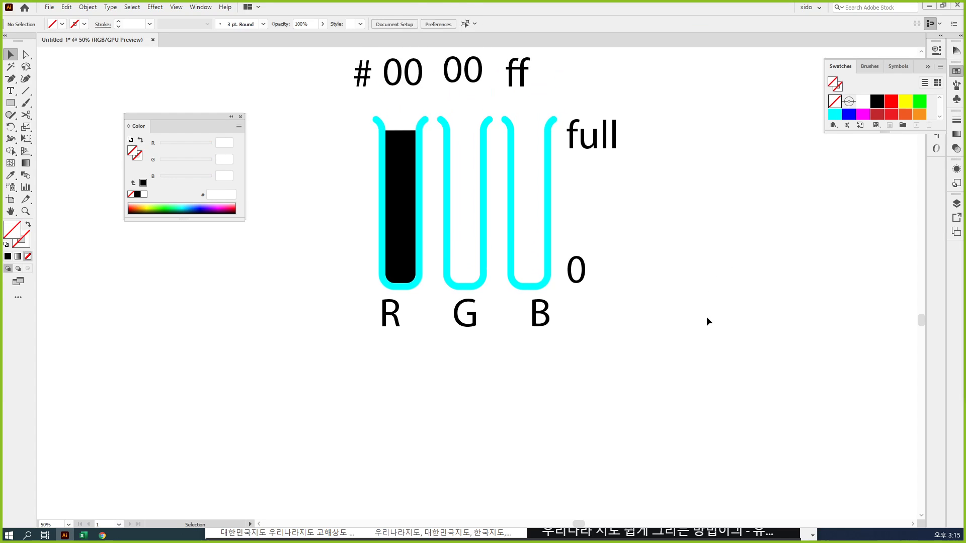
Fill the liquid in the R test tube with pure red by raising its R value to 255.
left_click(401, 205)
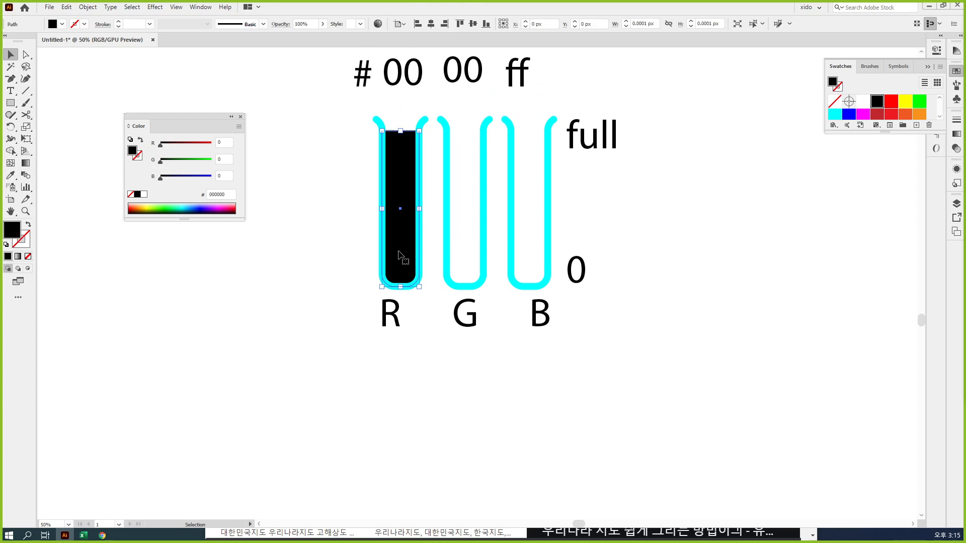
left_click_drag(183, 144, 214, 146)
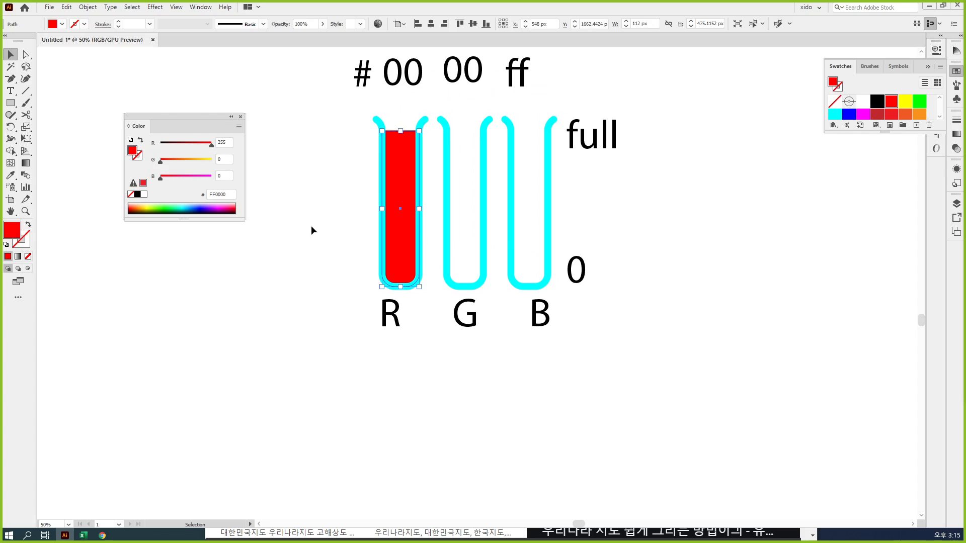
left_click(389, 393)
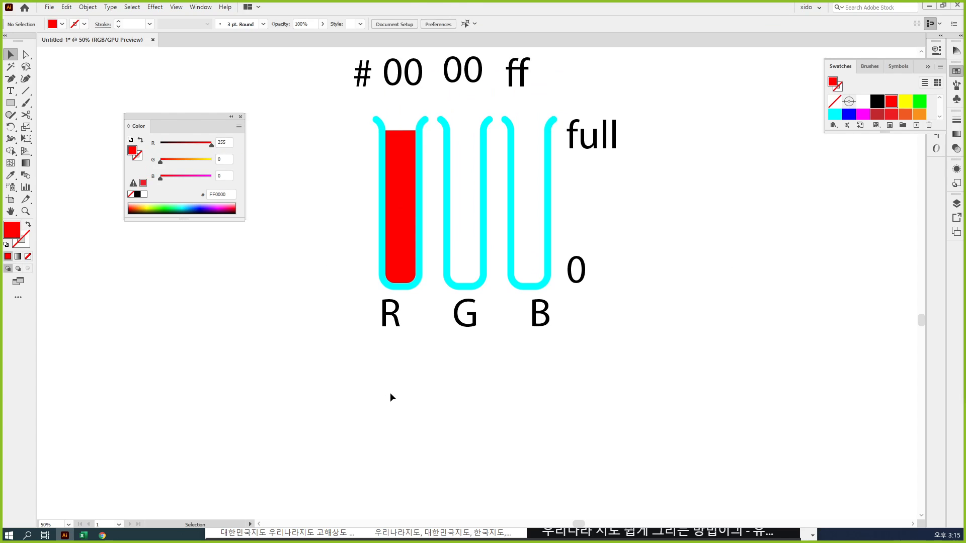
Centre the R label under its tube and fill the G test tube's liquid with pure green, G 255.
left_click_drag(396, 319, 405, 318)
left_click(470, 367)
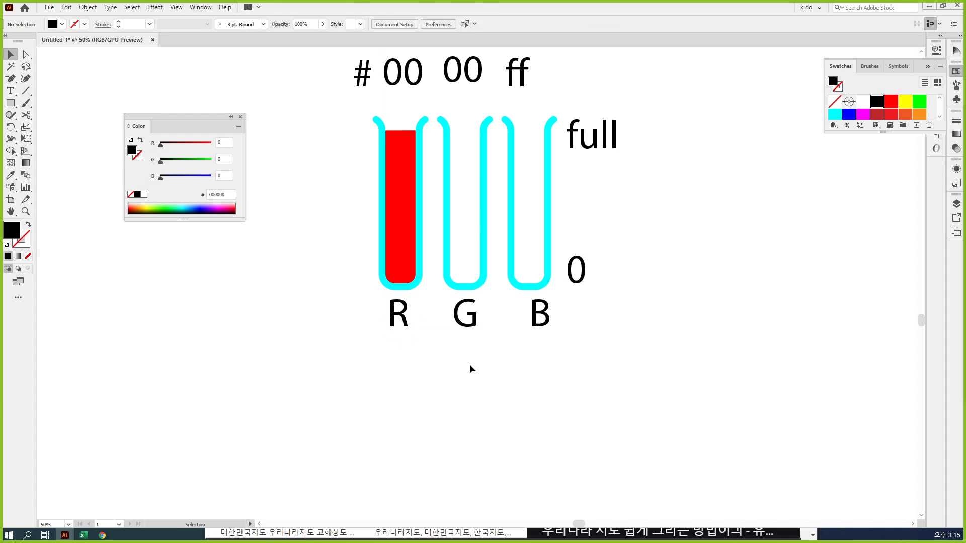
left_click(465, 207)
left_click_drag(174, 161, 227, 163)
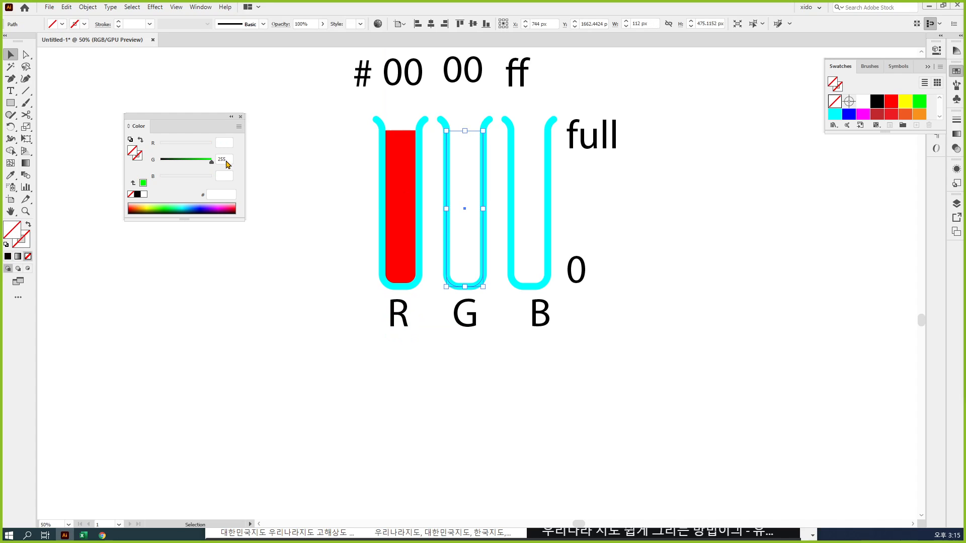
Lower the R test tube's red value to 0 and remove the liquid's fill.
left_click(401, 163)
left_click_drag(211, 145, 145, 147)
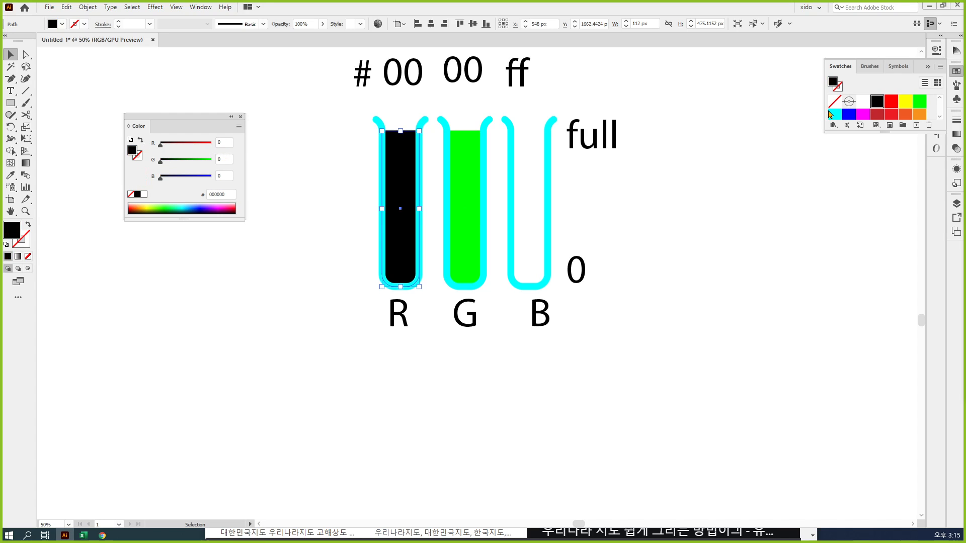
left_click(835, 101)
left_click(704, 351)
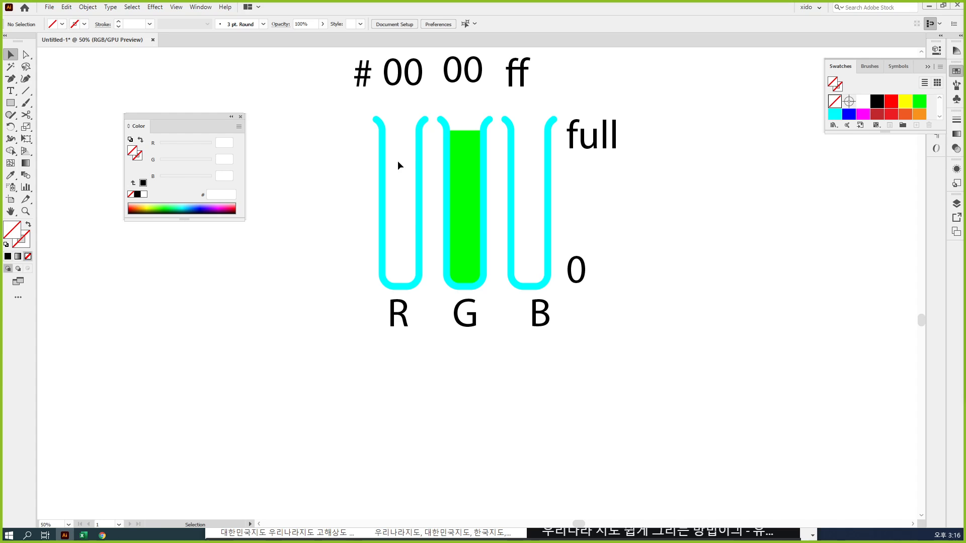
Fill the R test tube's liquid with red FF0000 and the B test tube's liquid with blue 0000FF.
left_click(408, 224)
left_click_drag(172, 150, 229, 151)
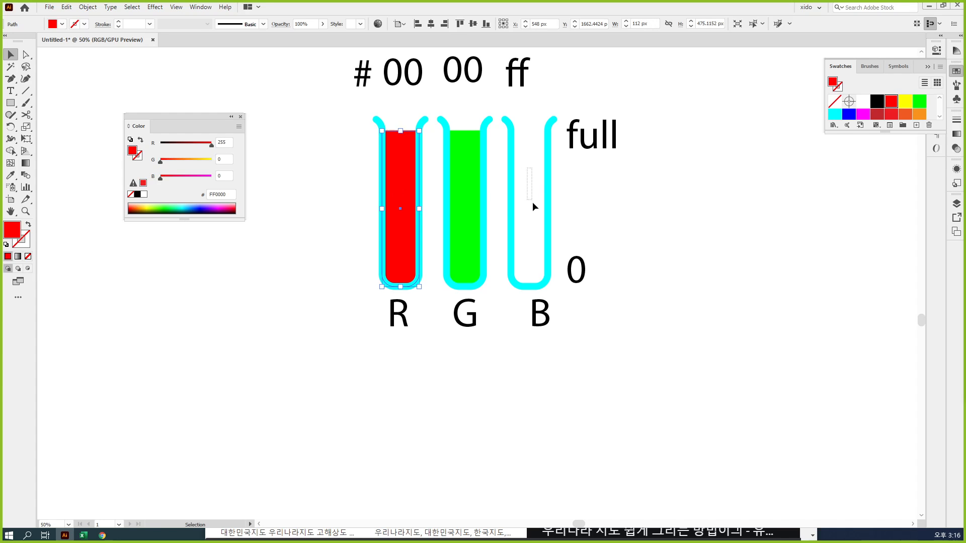
left_click(535, 215)
left_click_drag(188, 177, 236, 180)
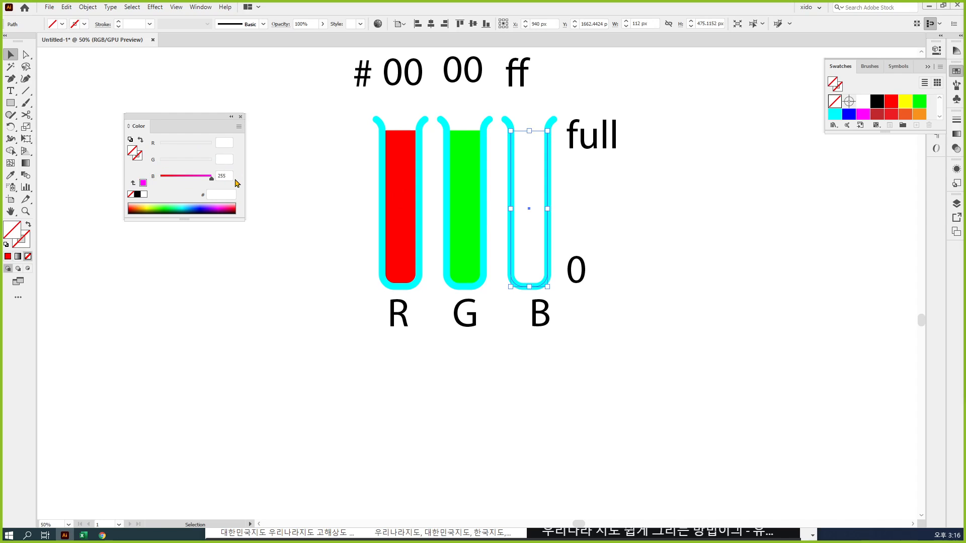
left_click_drag(207, 144, 154, 147)
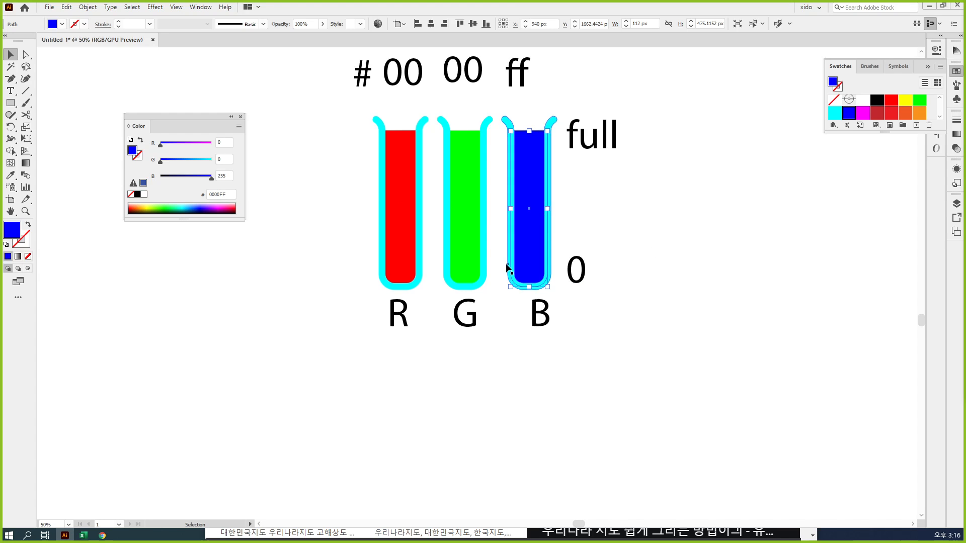
Copy the blue liquid shape to the empty area beyond the "full" and "0" labels and fill the copy with black, 000000.
left_click_drag(527, 216, 694, 218)
left_click_drag(194, 144, 242, 166)
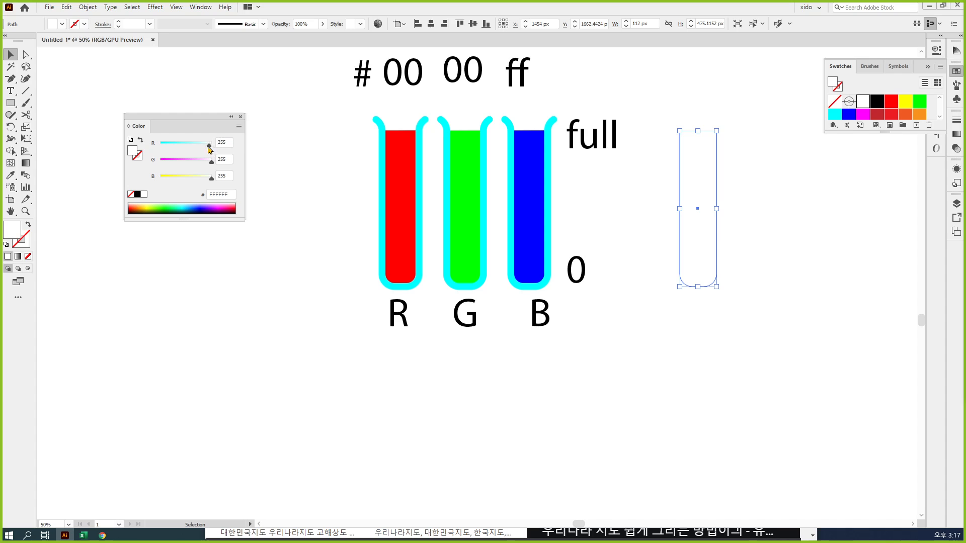
left_click_drag(211, 144, 171, 166)
left_click(162, 160)
left_click(161, 177)
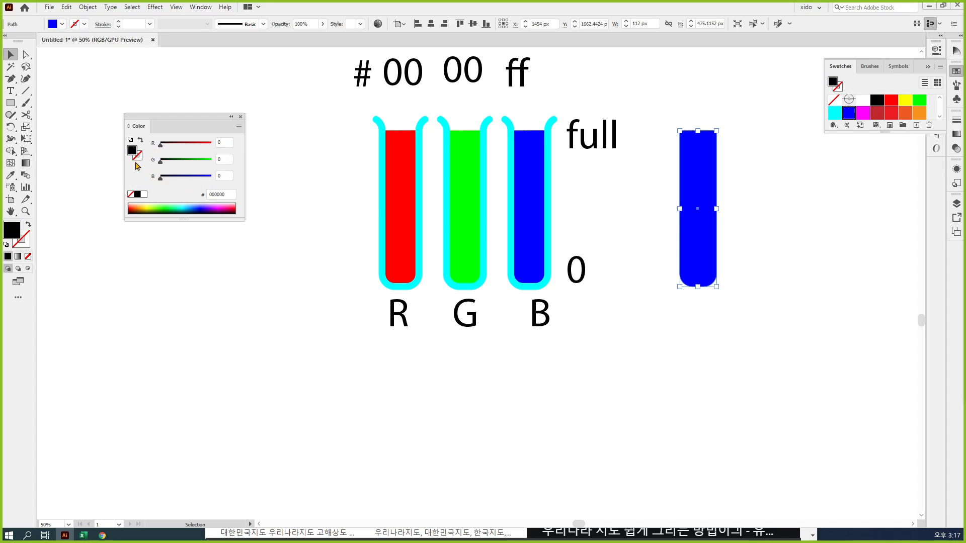
left_click_drag(192, 123, 640, 156)
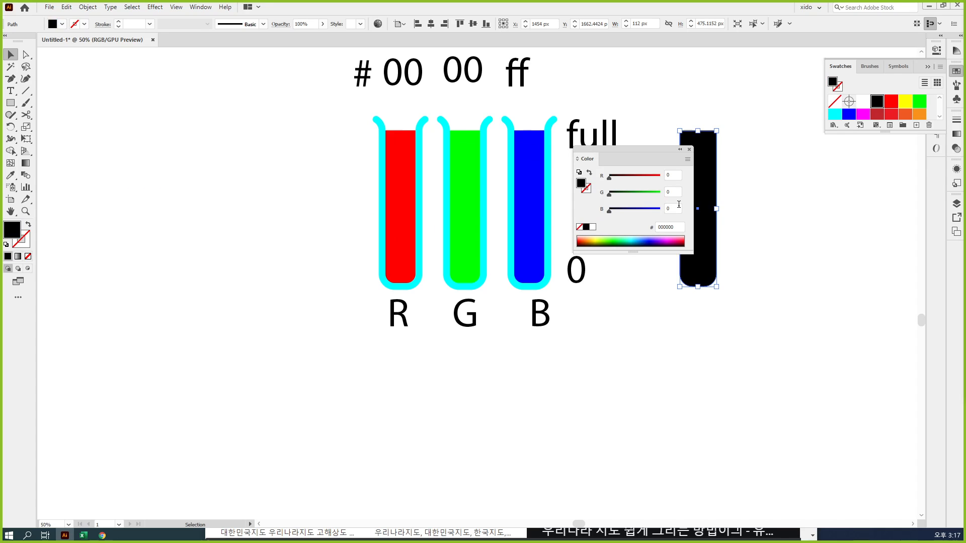
left_click_drag(636, 156, 292, 176)
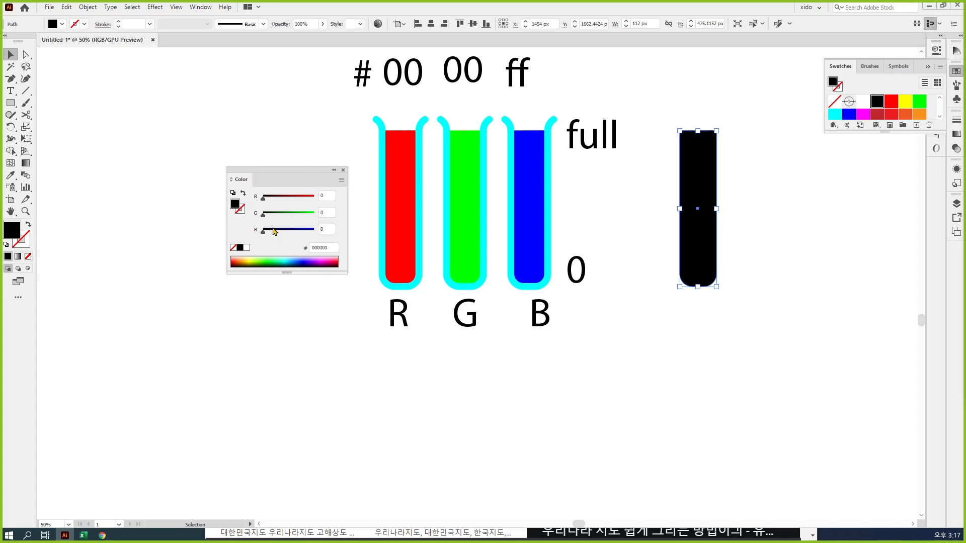
Lower the green and blue liquids in the G and B test tubes together to a height of about 124 px.
left_click_drag(503, 363, 525, 327)
left_click_drag(604, 187, 640, 190)
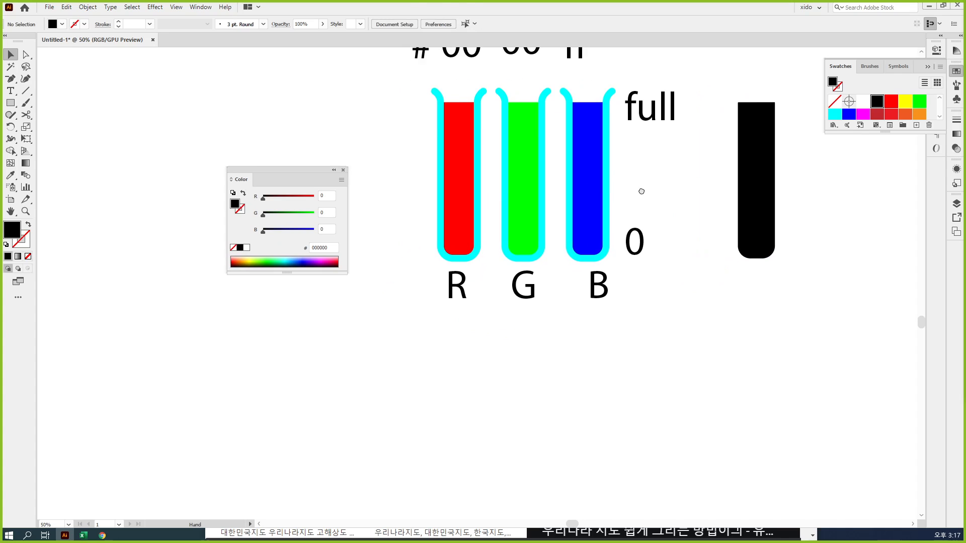
left_click(466, 181)
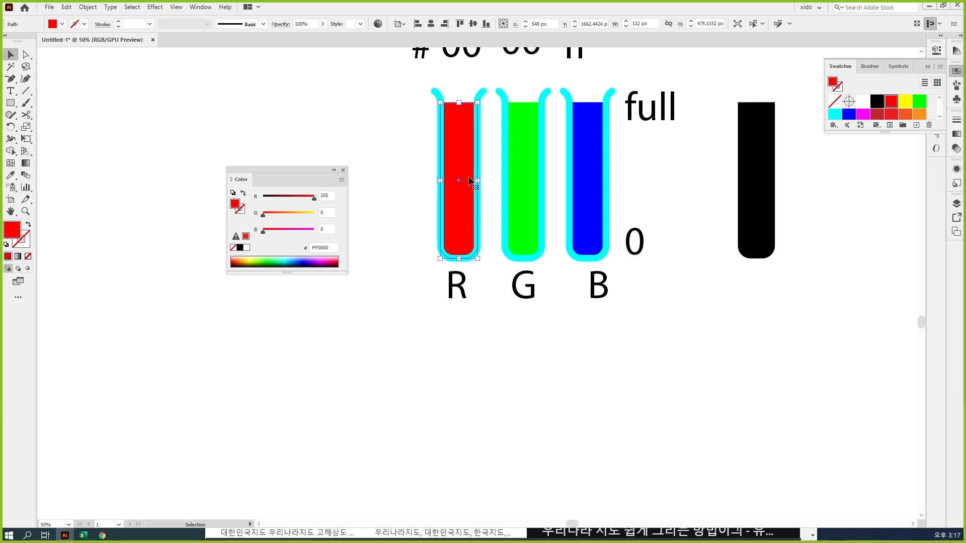
left_click(513, 162)
left_click(587, 154, "shift")
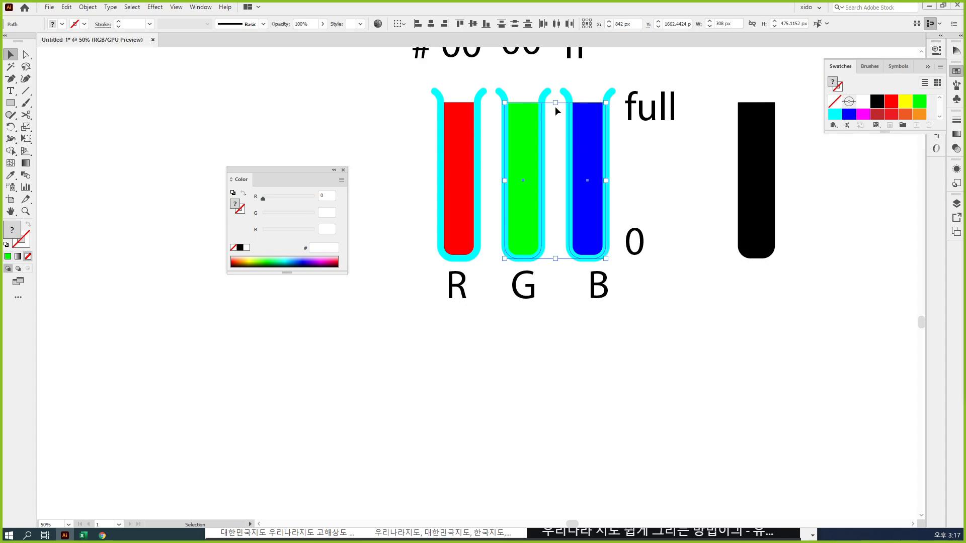
left_click_drag(553, 106, 554, 218)
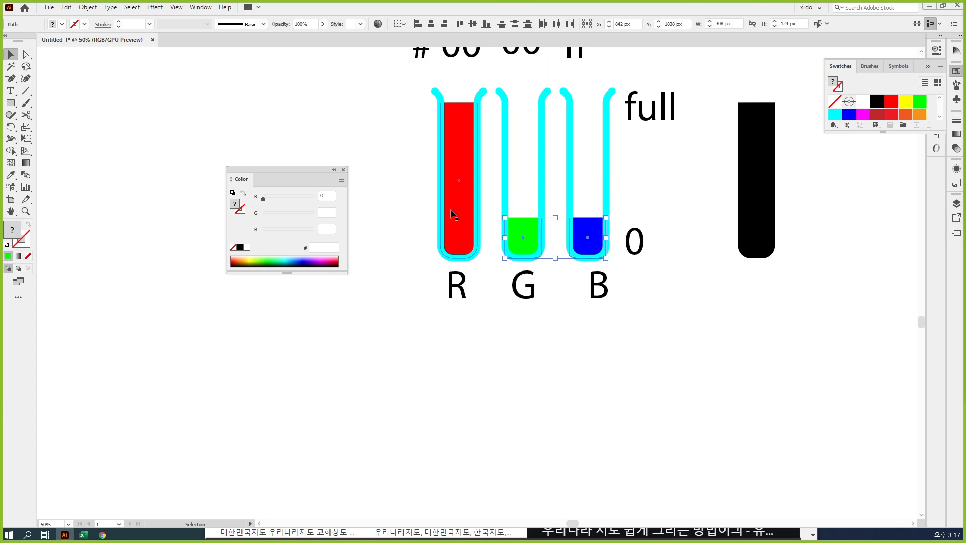
Raise the red value of the black liquid copy beside the tubes to 255.
left_click(459, 223)
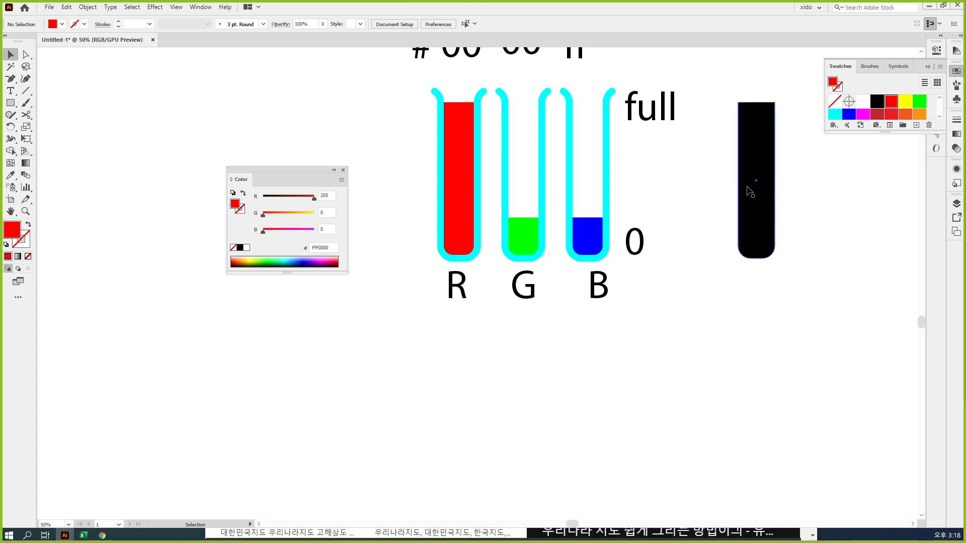
left_click(752, 193)
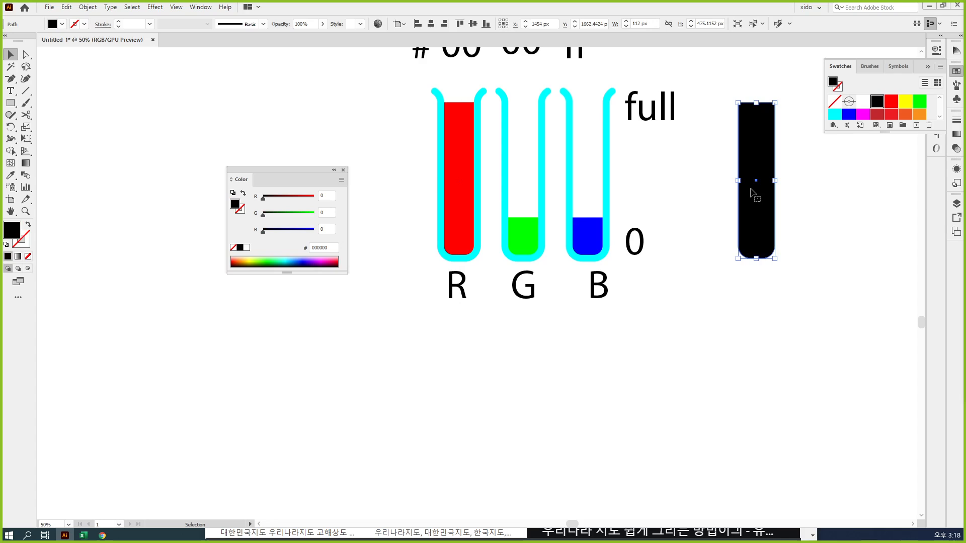
left_click_drag(272, 197, 327, 198)
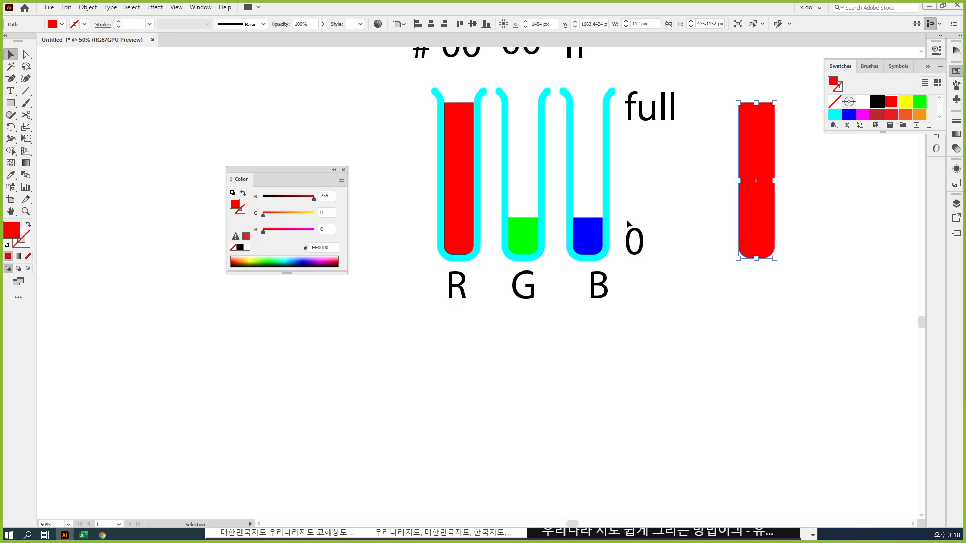
Duplicate the red bar beside itself and set the copy's G and B values to 30.
left_click_drag(835, 299, 673, 313)
left_click_drag(608, 260, 658, 257)
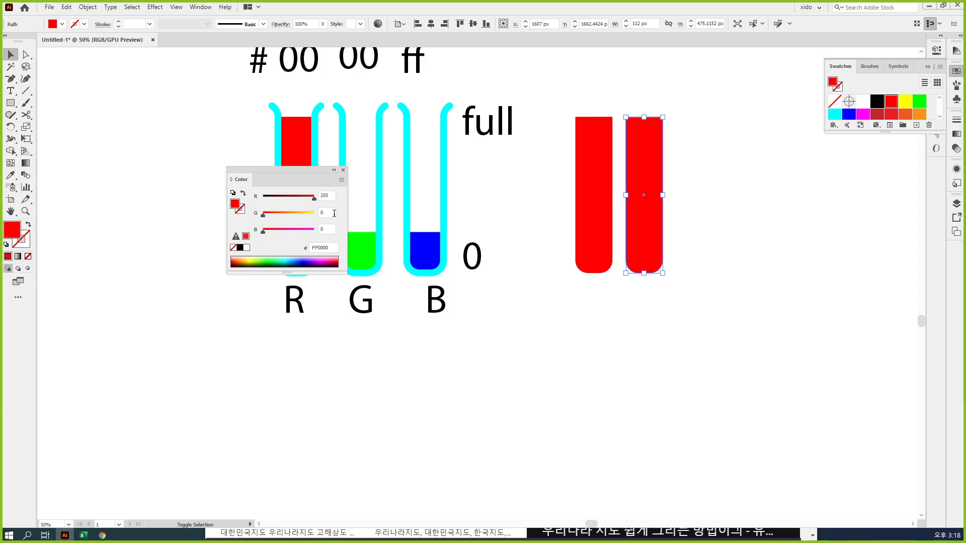
left_click(326, 212)
type("30")
key("Tab")
type("30")
key("Return")
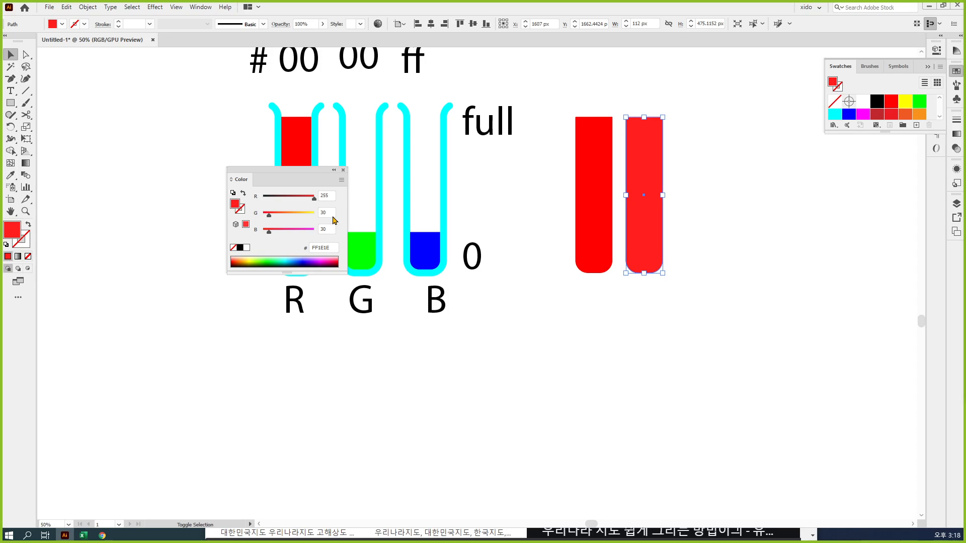
Duplicate the second red bar to make a third and set its G and B values to 50.
left_click_drag(638, 259, 689, 253)
left_click(328, 213)
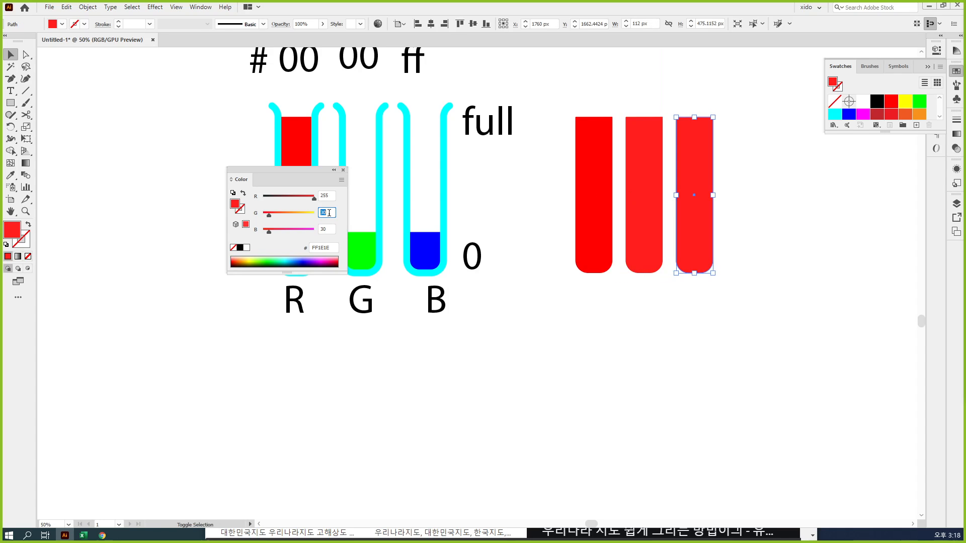
type("50")
key("Tab")
type("50")
key("Return")
Add a fourth bar by copying the third and set its G and B values to 100.
key("space")
left_click_drag(574, 262, 500, 272)
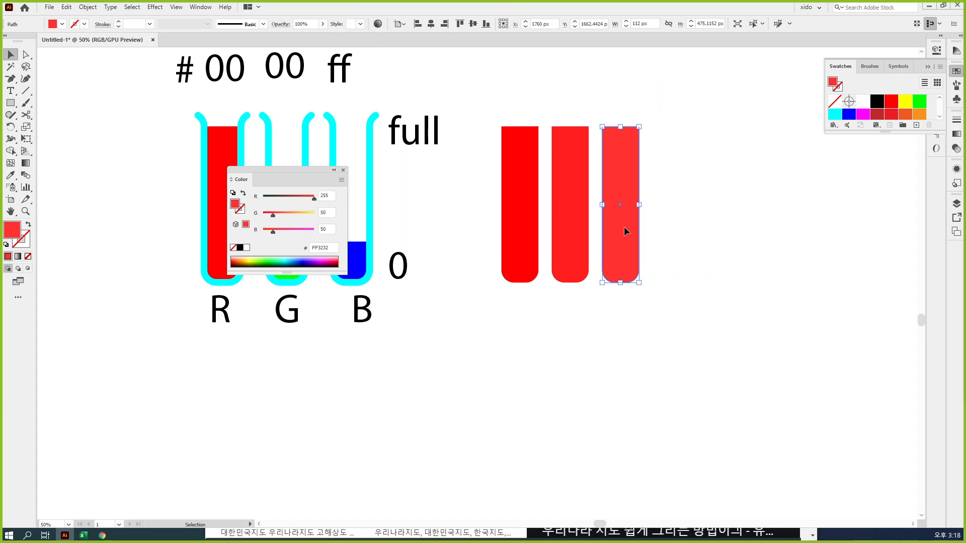
left_click_drag(626, 231, 676, 232)
left_click(328, 211)
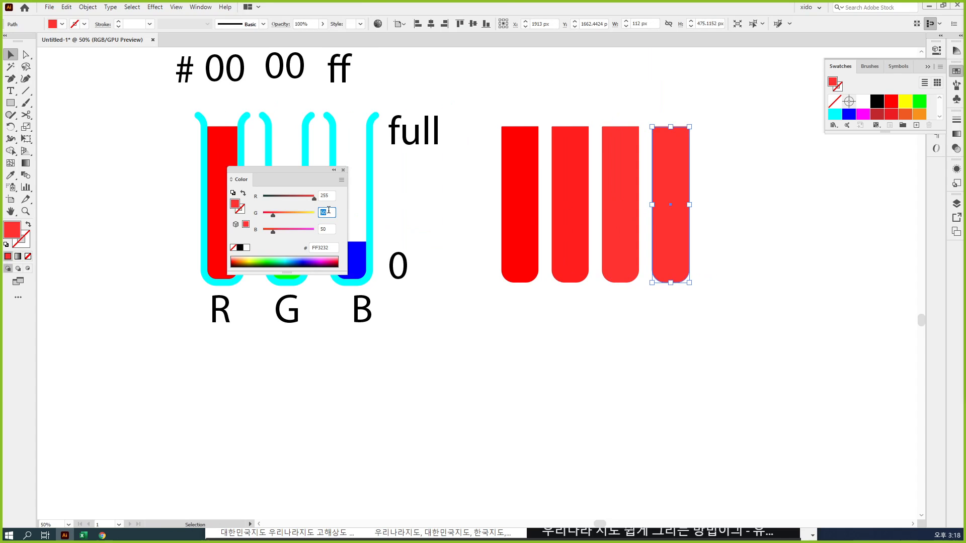
type("100")
key("Tab")
type("100")
key("Return")
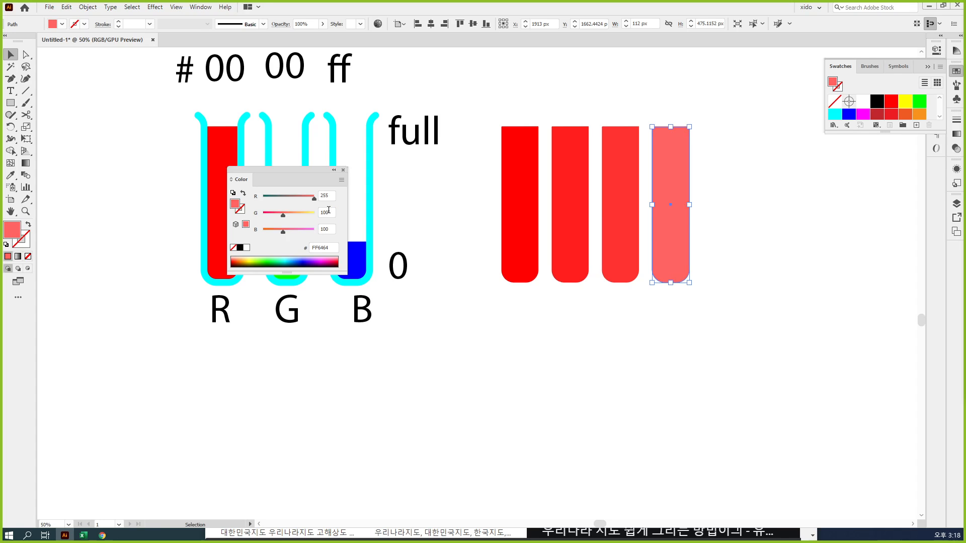
Add a fifth bar by copying the fourth, set its G and B values to 150, and deselect it.
left_click_drag(669, 254, 723, 251)
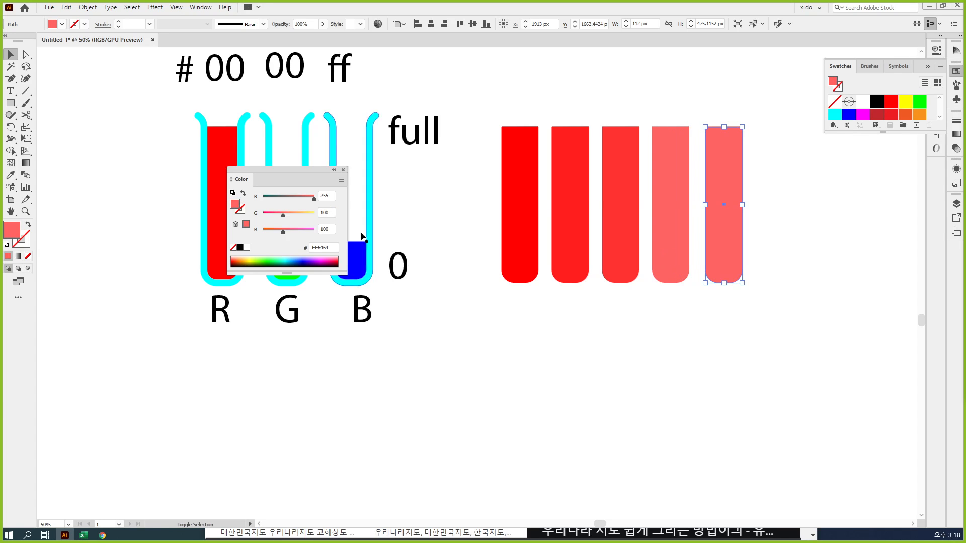
left_click(333, 212)
type("150")
key("Tab")
type("1")
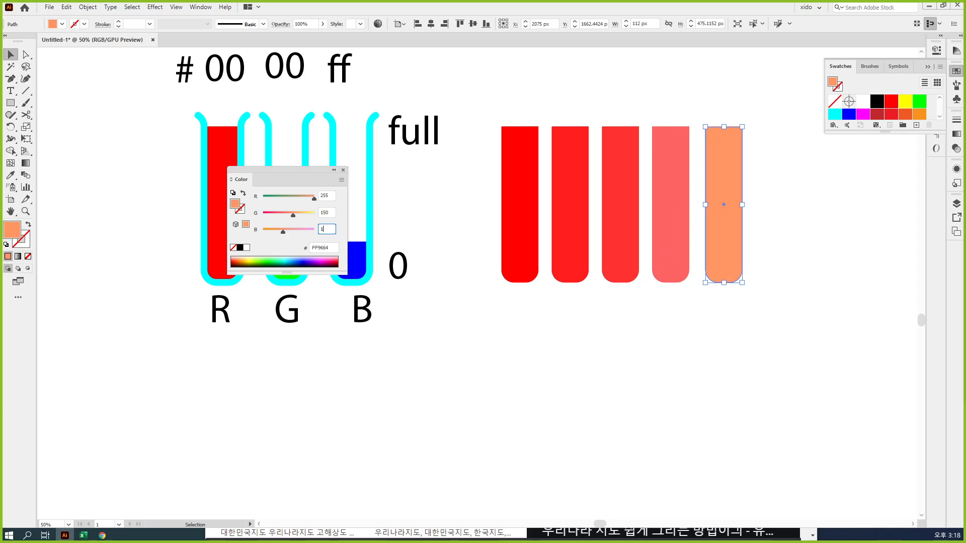
type("50")
key("Return")
left_click(499, 299)
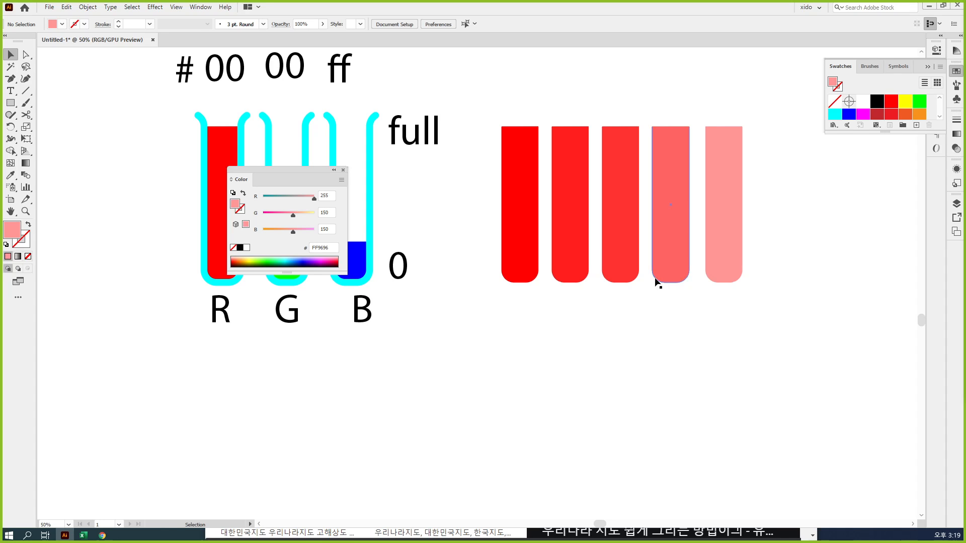
Set the current fill colour to hex 5577ff with no object selected.
key("space")
left_click_drag(637, 287, 747, 264)
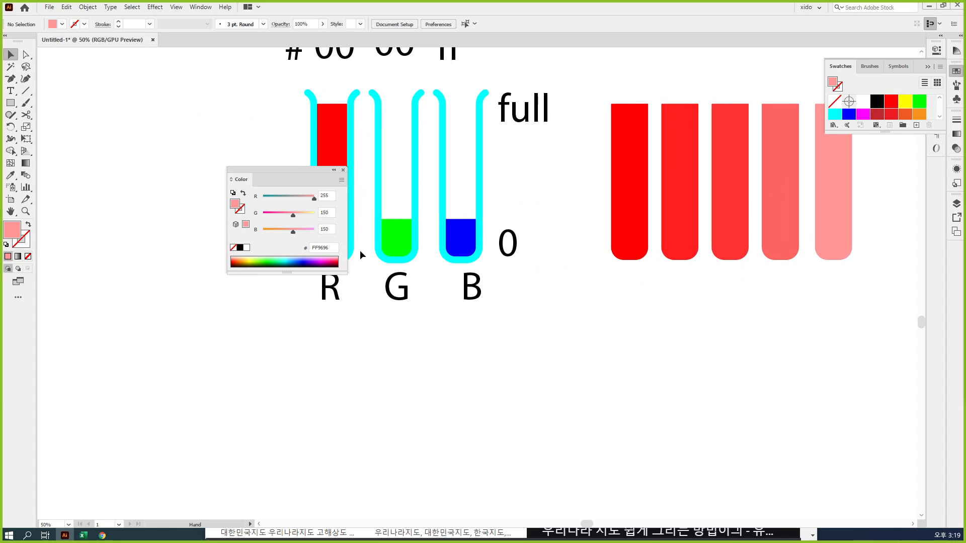
left_click(330, 247)
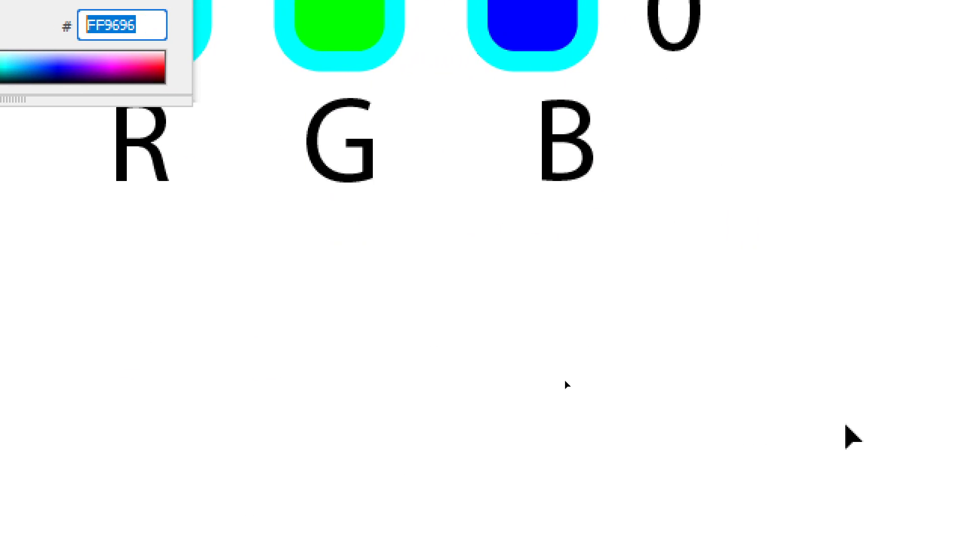
type("5577")
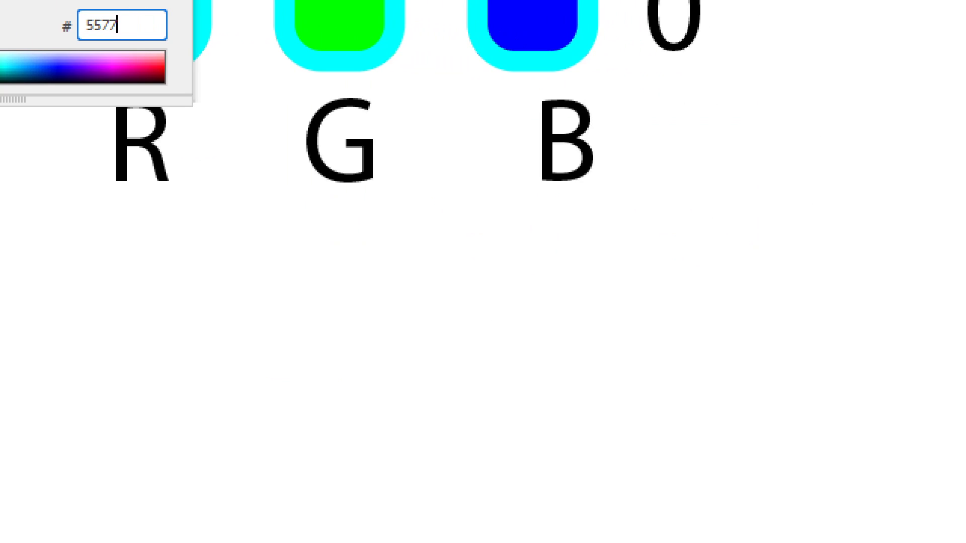
type("ff")
key("Return")
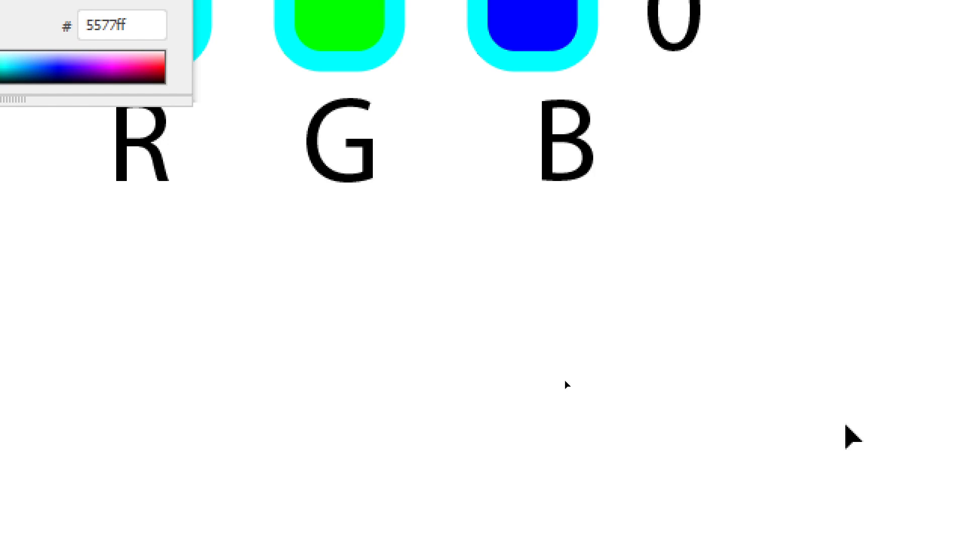
Highlight the pairs 55, 77 and ff of the hex code one after another to examine its three colour channels.
key("a")
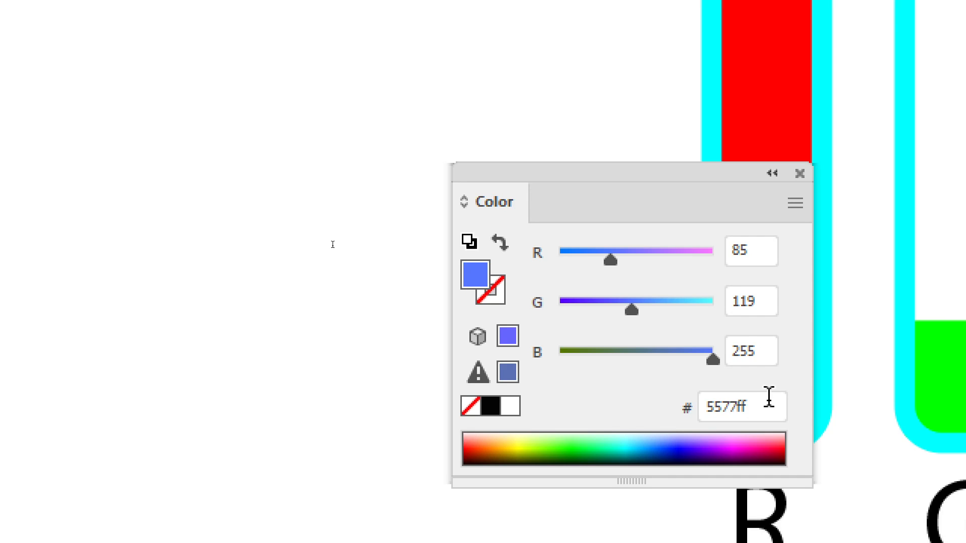
left_click(769, 400)
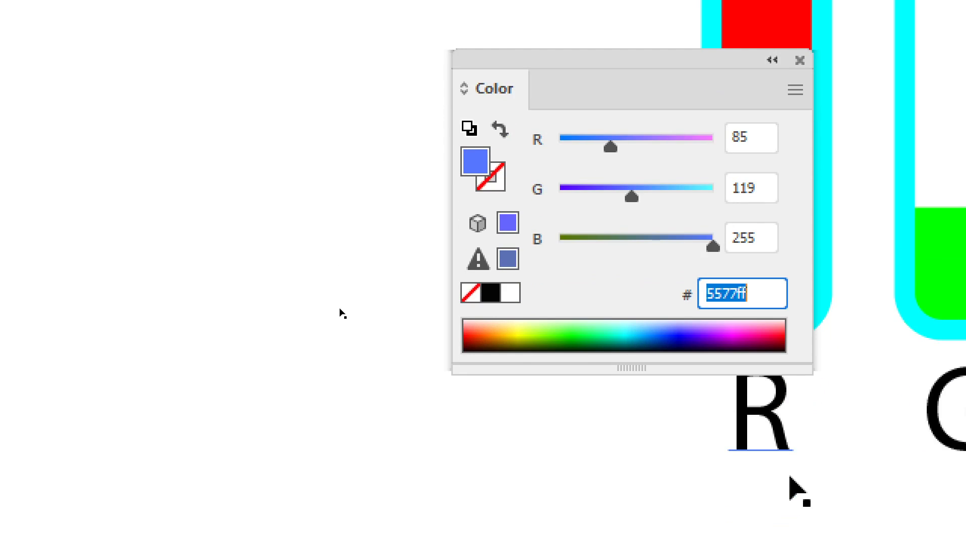
key("Home")
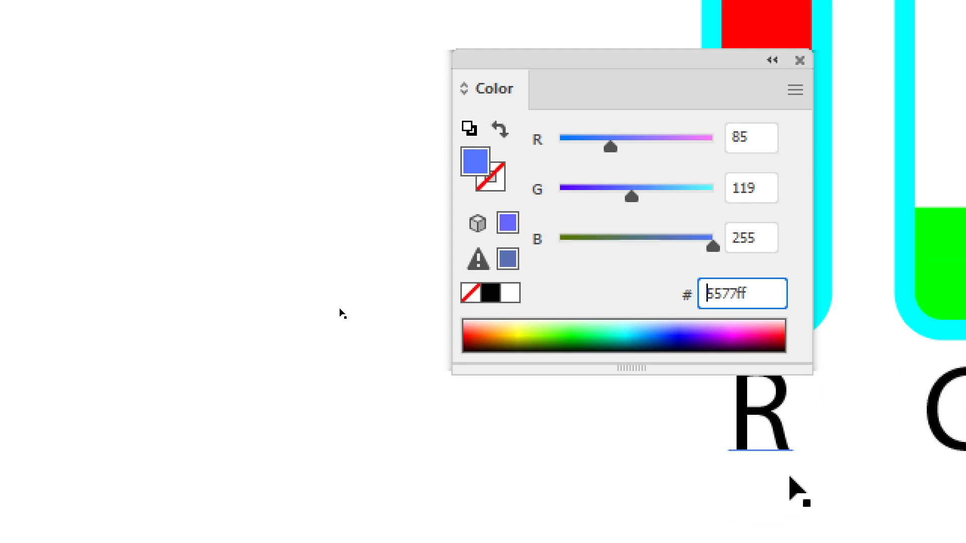
key("shift+Right")
key("shift+Right")
key("Right")
key("shift+Right")
key("shift+Right")
key("Right")
key("shift+Right")
key("shift+Right")
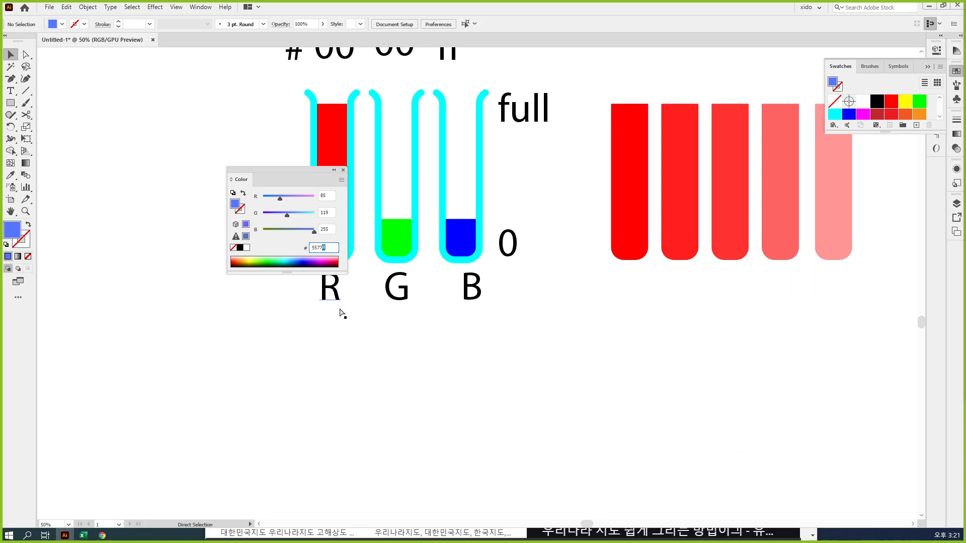
key("Return")
Draw a filled circle about 50 px wide on the hue circle where the B line crosses it.
left_click_drag(770, 216, 455, 532)
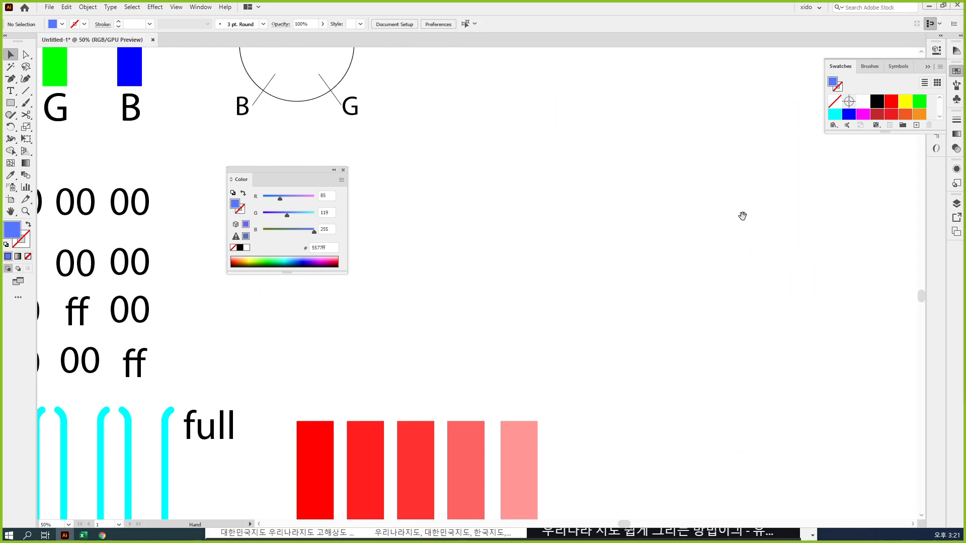
left_click_drag(433, 159, 712, 283)
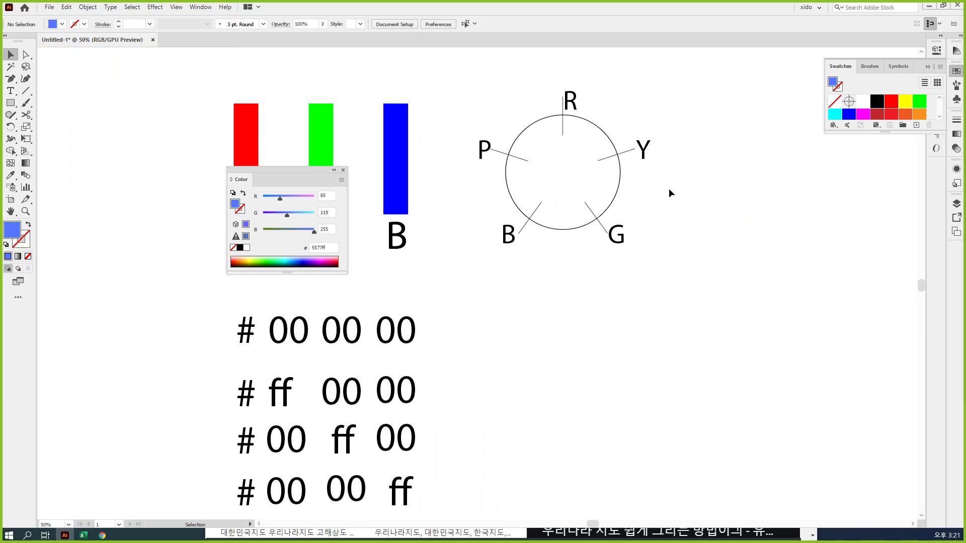
left_click_drag(10, 104, 63, 127)
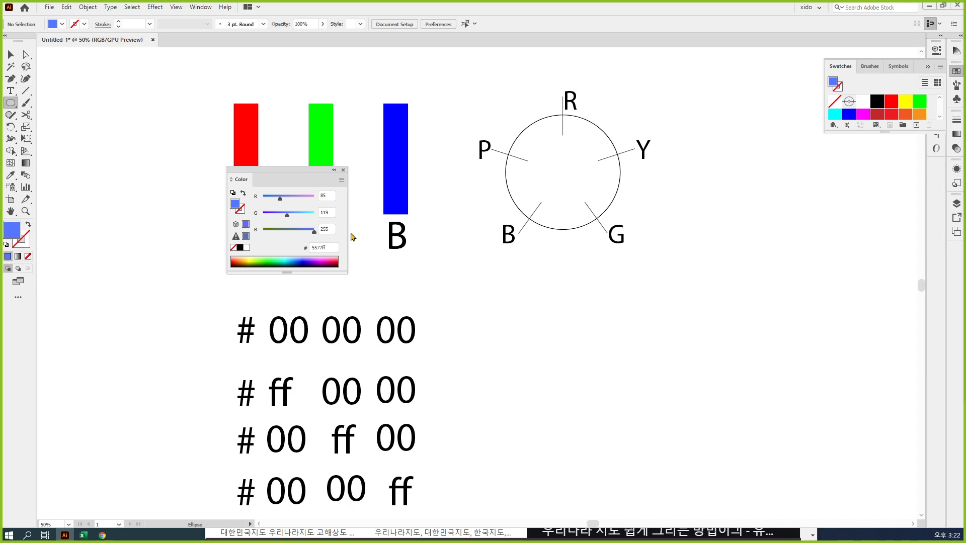
left_click_drag(524, 214, 540, 231)
left_click(563, 230, "ctrl")
Shrink the circle at the B line to 30 px and fill it with black.
mouse_move(529, 301)
left_mouse_down()
mouse_move(697, 338)
mouse_move(832, 421)
mouse_move(865, 426)
left_mouse_up()
key("v")
key("ctrl+plus")
key("ctrl+plus")
left_click_drag(633, 426, 624, 442)
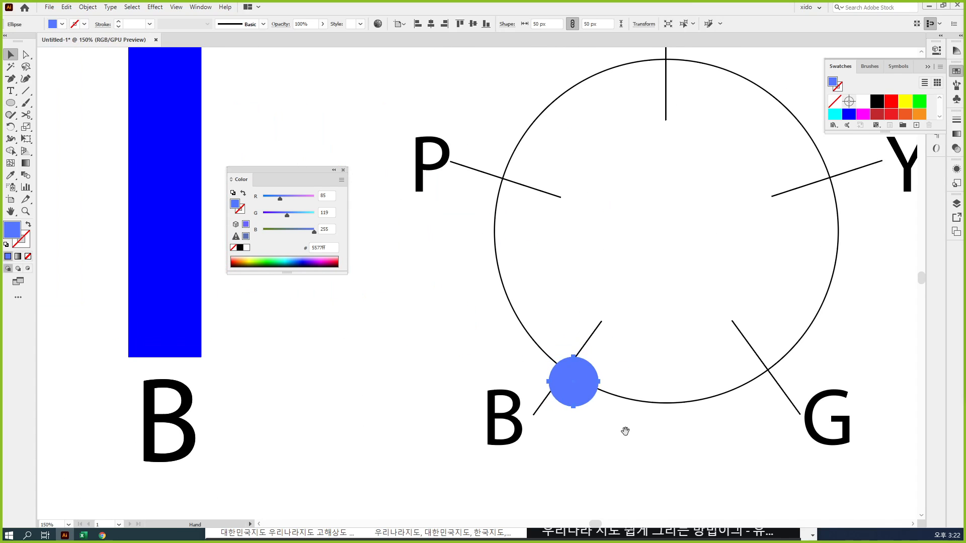
left_click(577, 382)
left_click_drag(590, 348, 583, 357)
left_click(877, 102)
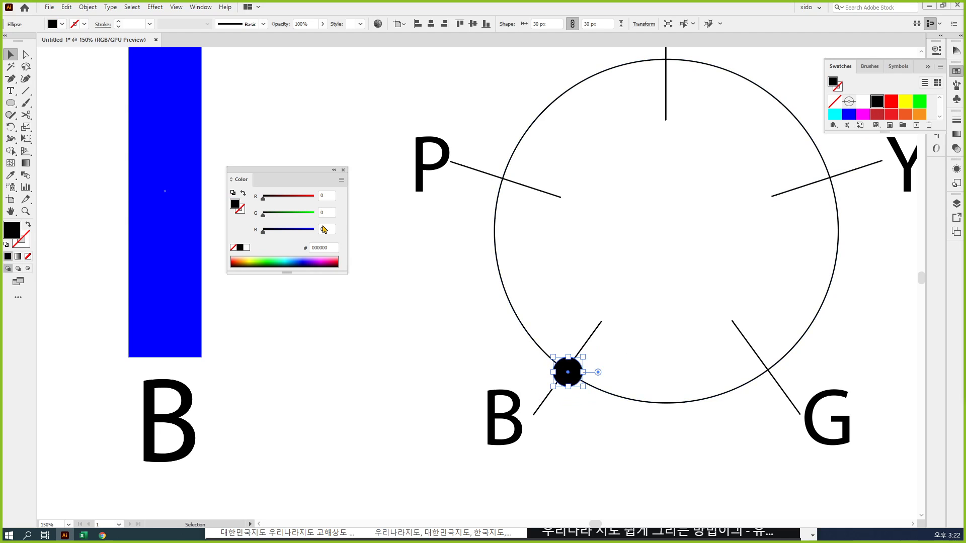
left_click(391, 317)
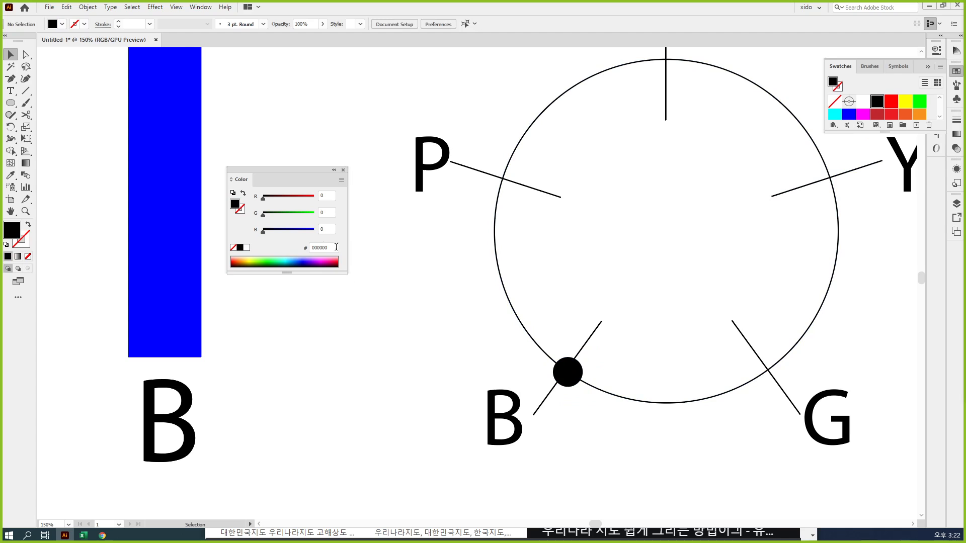
Copy the hue circle's B label to the free space up beside it and change the copy's text to 5577ff.
left_click_drag(511, 423, 403, 350, "alt")
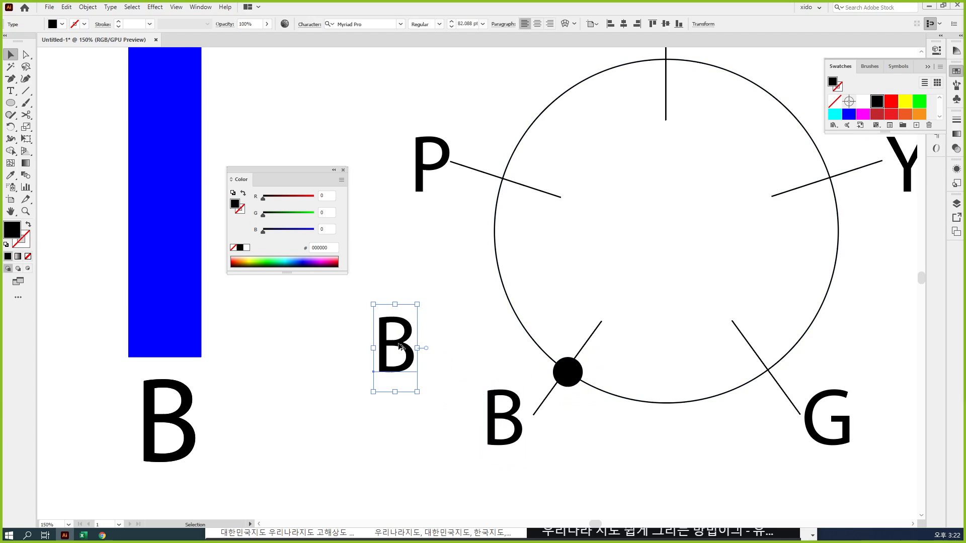
double_click(402, 350)
key("ctrl+a")
type("5577")
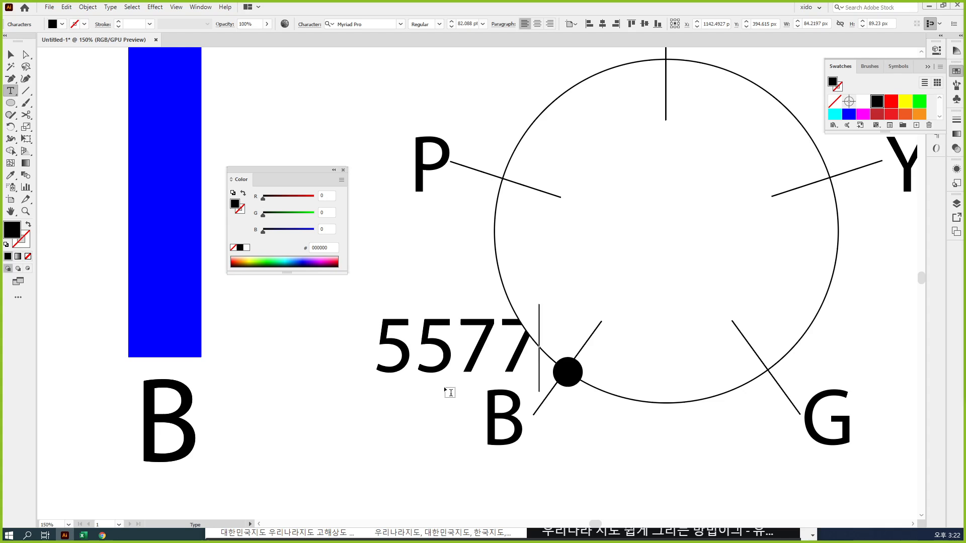
type("ff")
key("Escape")
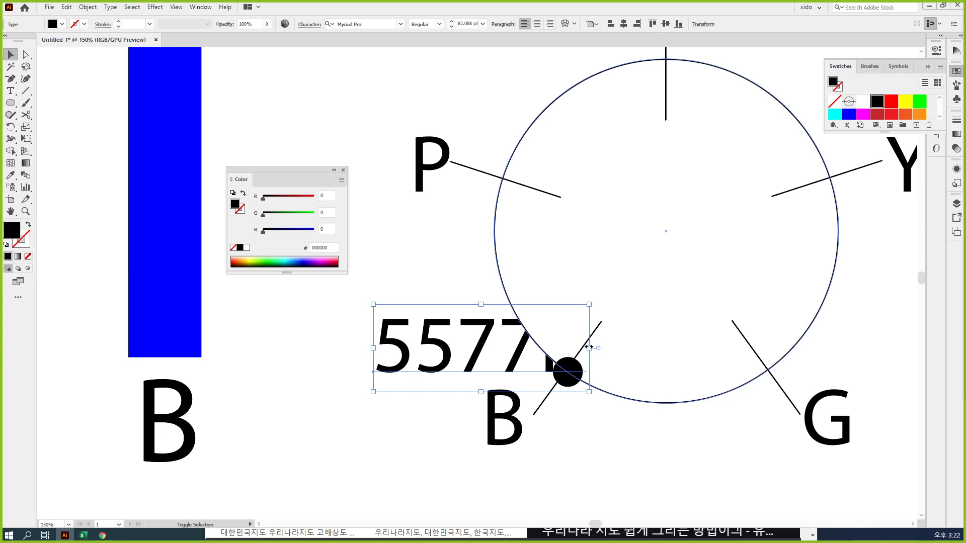
Scale the 5577ff text down to about 36 pt and nudge the black dot on the B line slightly.
left_click_drag(587, 342, 468, 345)
left_click_drag(408, 457, 381, 403)
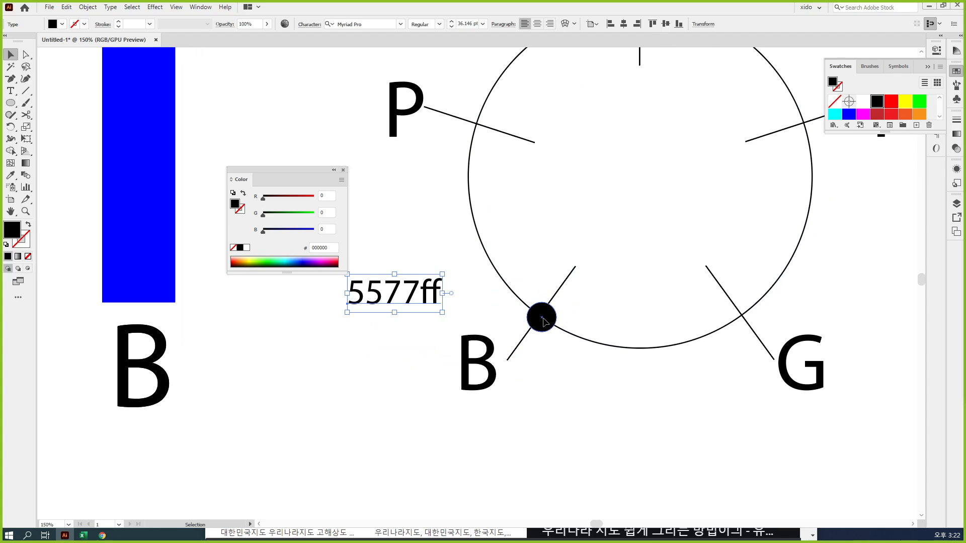
left_click_drag(542, 320, 540, 319)
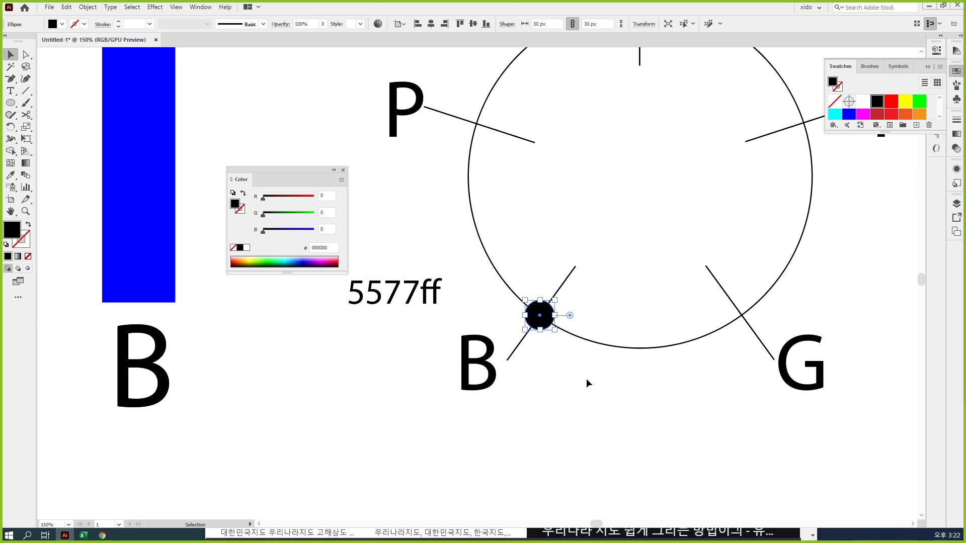
Move the black dot off the B line along the hue circle towards G, and from there inside the circle.
key("ctrl+minus")
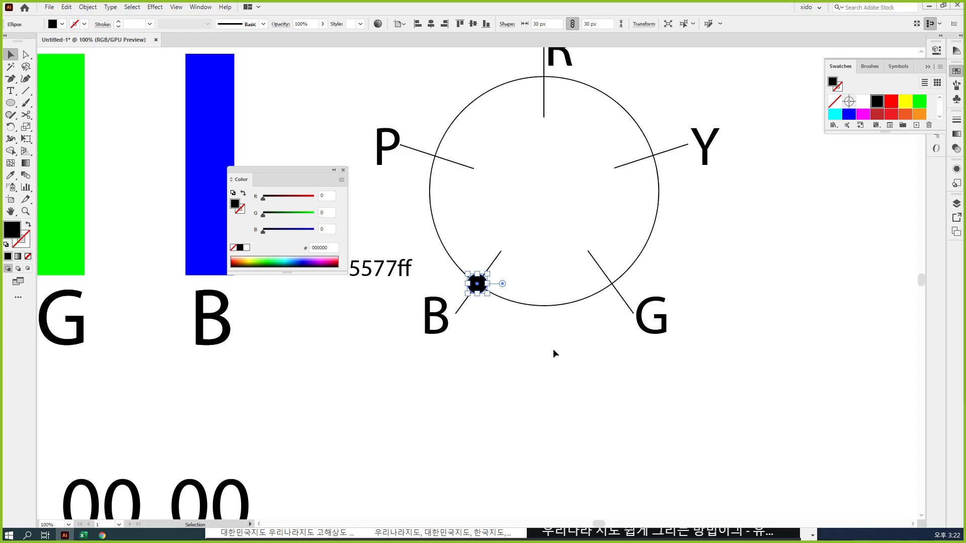
left_click_drag(527, 340, 593, 346)
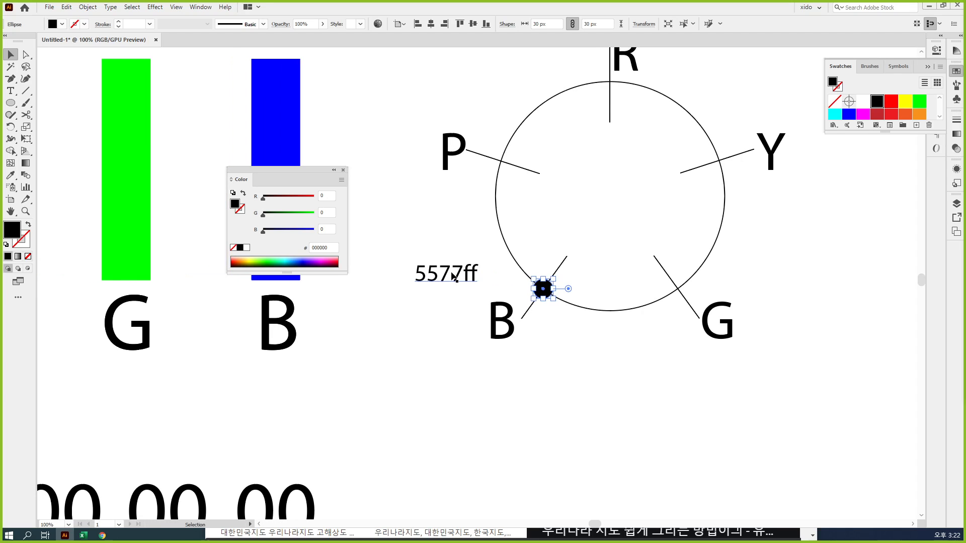
left_click(623, 355)
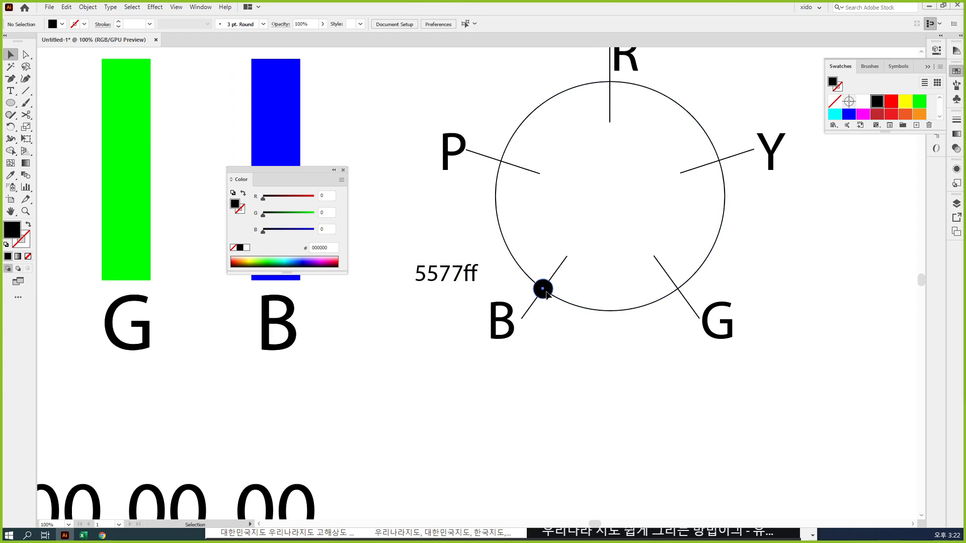
left_click_drag(548, 296, 568, 305)
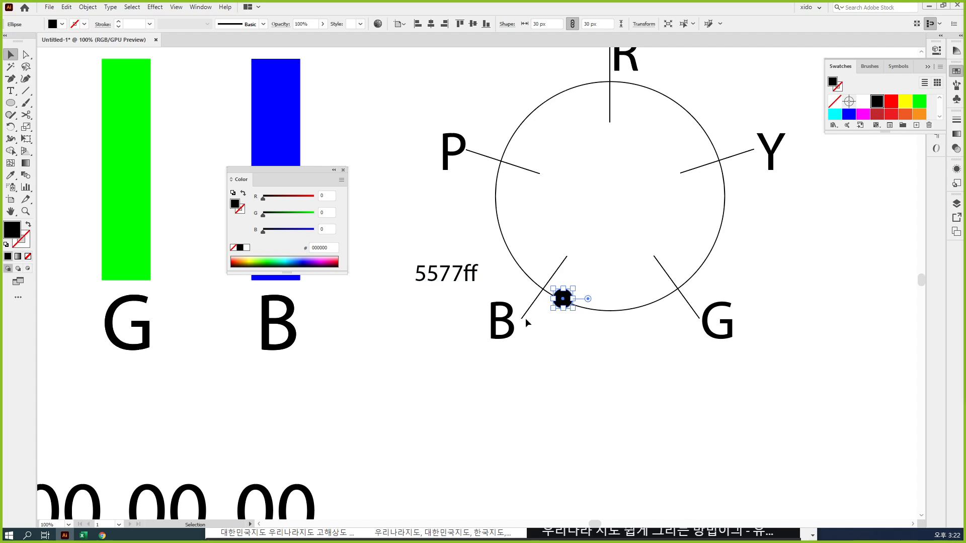
left_click_drag(561, 298, 571, 284)
left_click(612, 272)
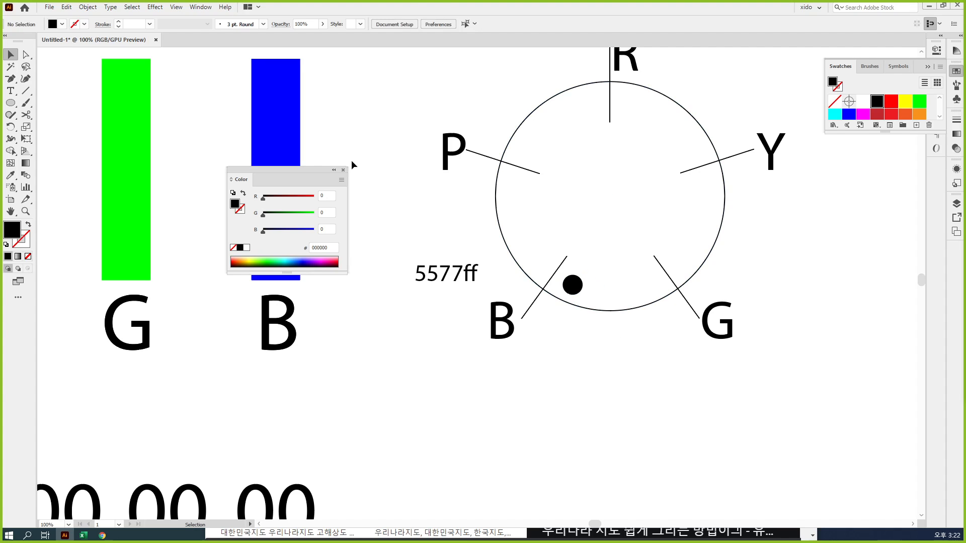
Try shrinking the hue circle about its centre to 58 px and undo the resize.
left_click(719, 239)
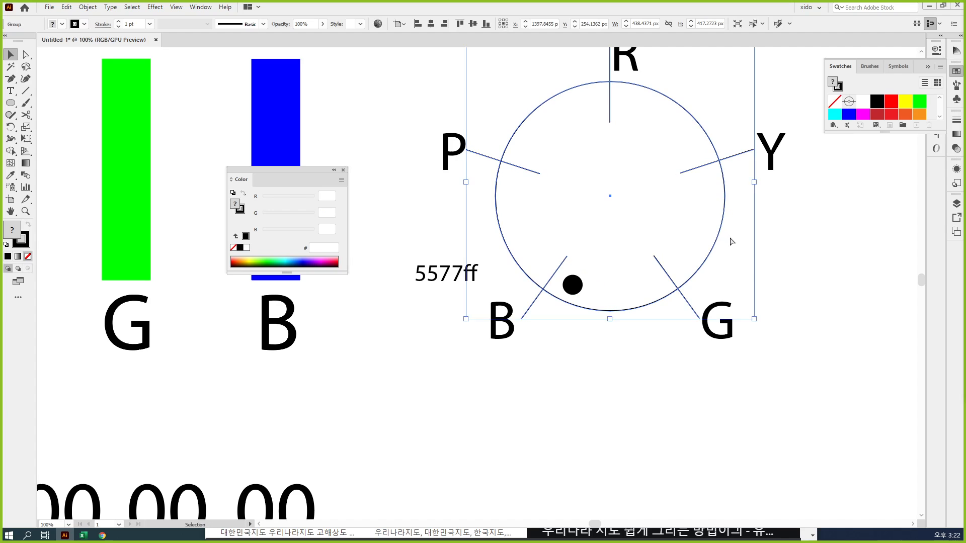
left_click_drag(736, 257, 663, 234)
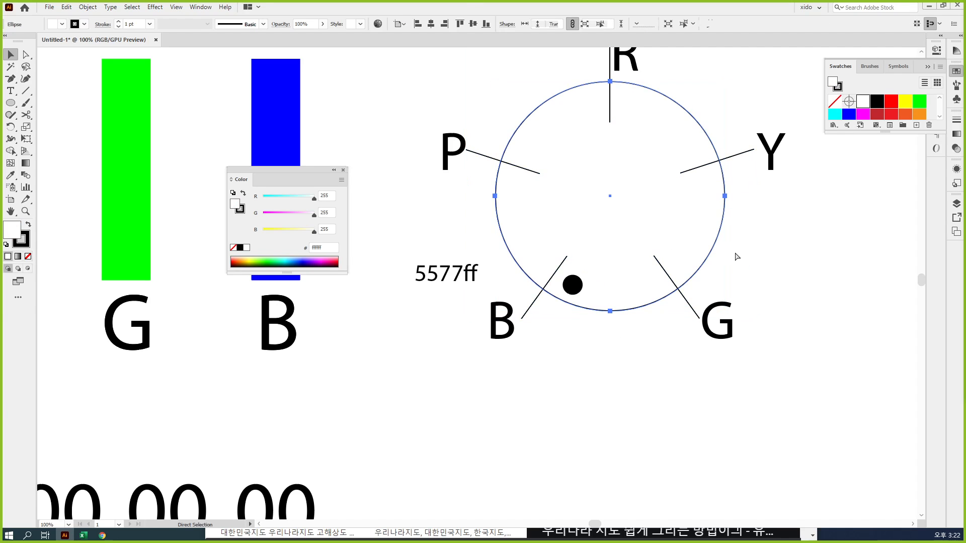
left_click_drag(724, 197, 630, 197)
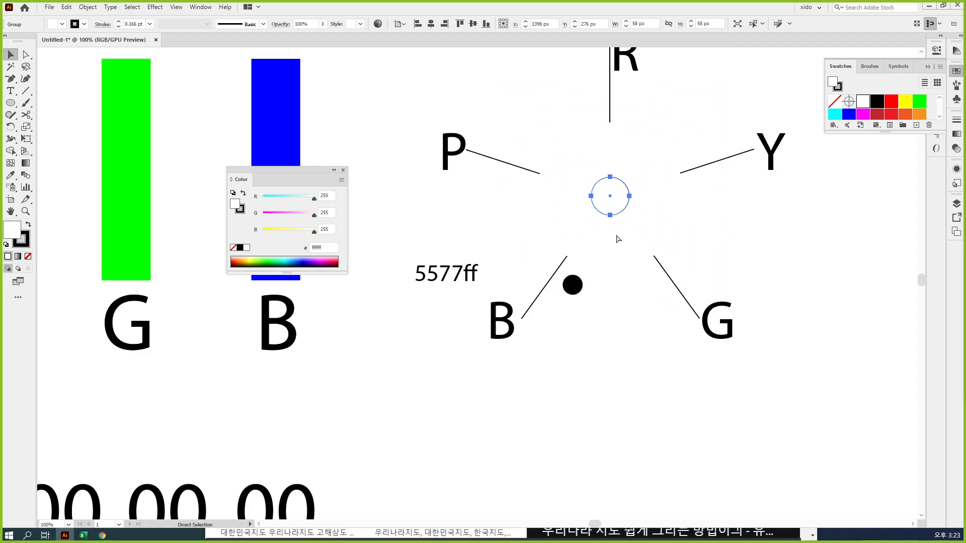
key("ctrl+z")
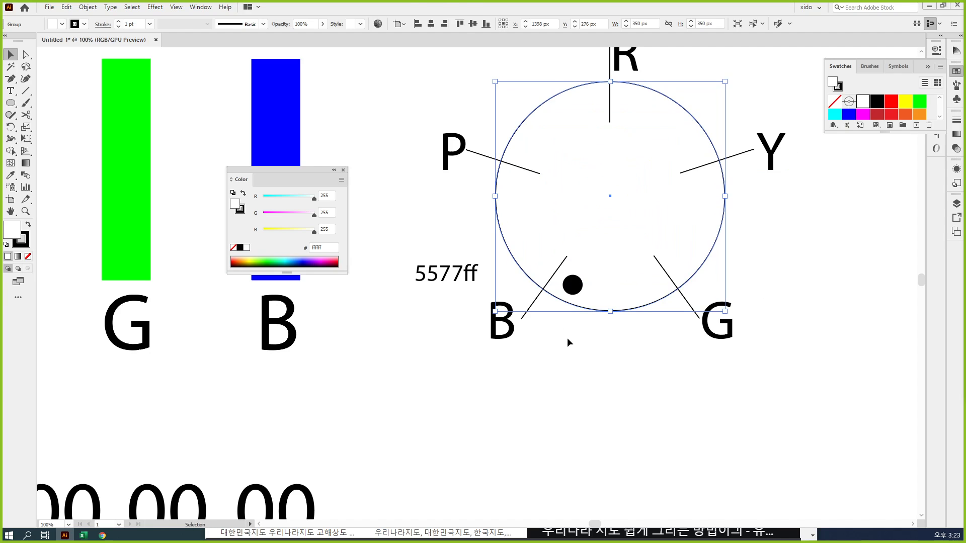
left_click(567, 336)
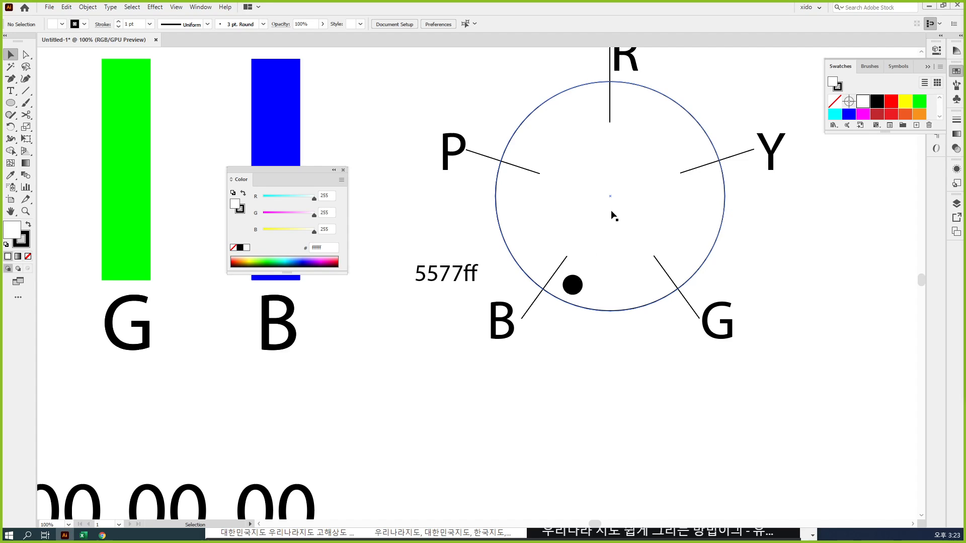
Move the black dot to the inner edge of the hue circle between the R and Y lines.
left_click(575, 291)
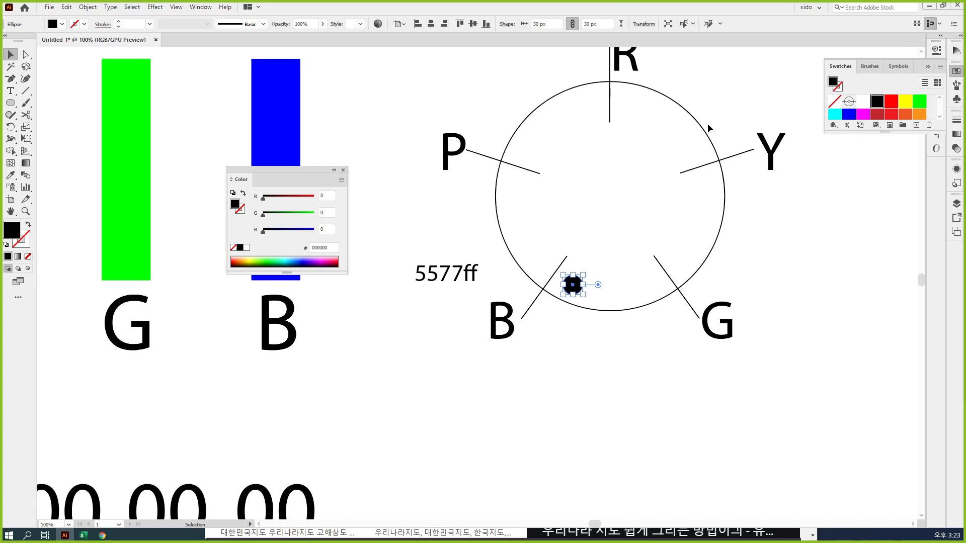
key("ctrl+minus")
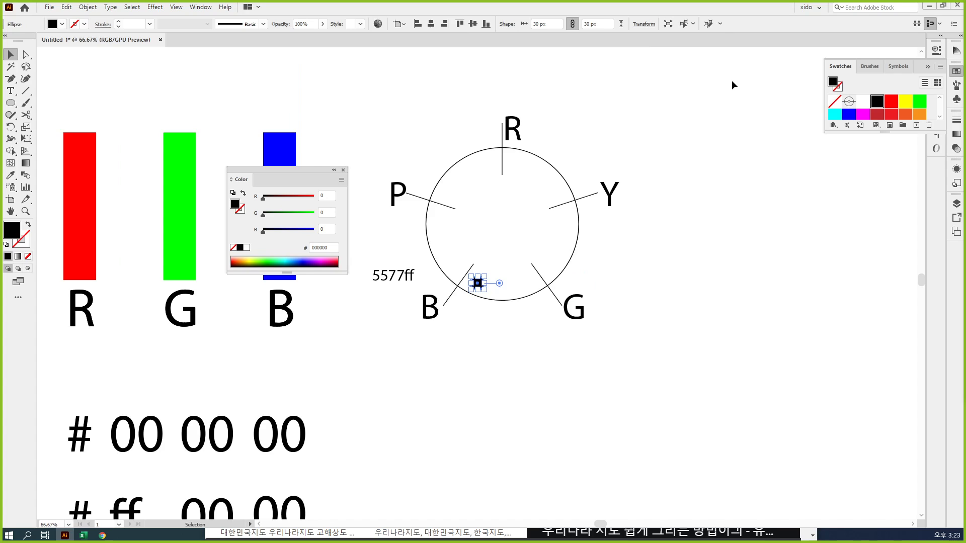
left_click_drag(478, 282, 528, 159)
left_click(650, 150)
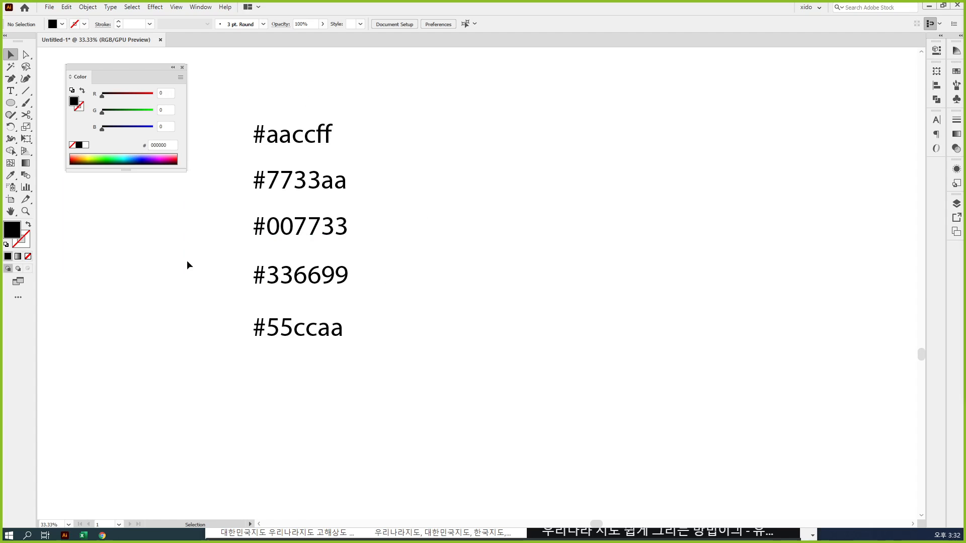
Move the Color panel away from the hex codes and place a small RGB test tube set beside #aaccff.
left_click_drag(89, 74, 663, 117)
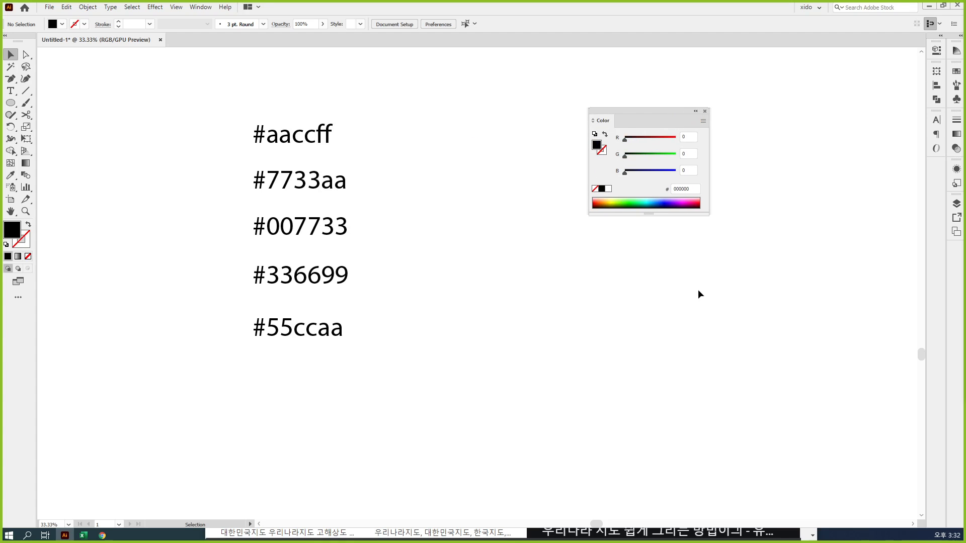
left_click_drag(521, 206, 414, 408)
left_click_drag(231, 118, 376, 245)
left_click_drag(308, 201, 385, 261)
left_click_drag(446, 159, 341, 247)
left_click_drag(304, 279, 341, 270)
left_click_drag(376, 319, 446, 191)
Try duplicating the test tube set three times at even spacing down beside the hex codes, and delete the copies.
key("ctrl+plus")
left_click_drag(329, 347, 331, 218)
left_click_drag(437, 157, 427, 268)
key("ctrl+d")
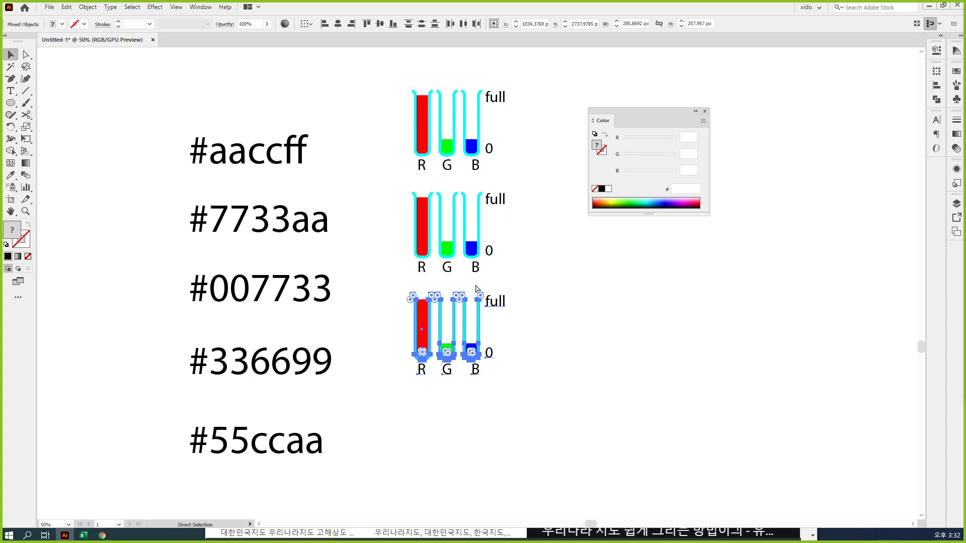
key("ctrl+d")
left_click_drag(512, 319, 484, 295)
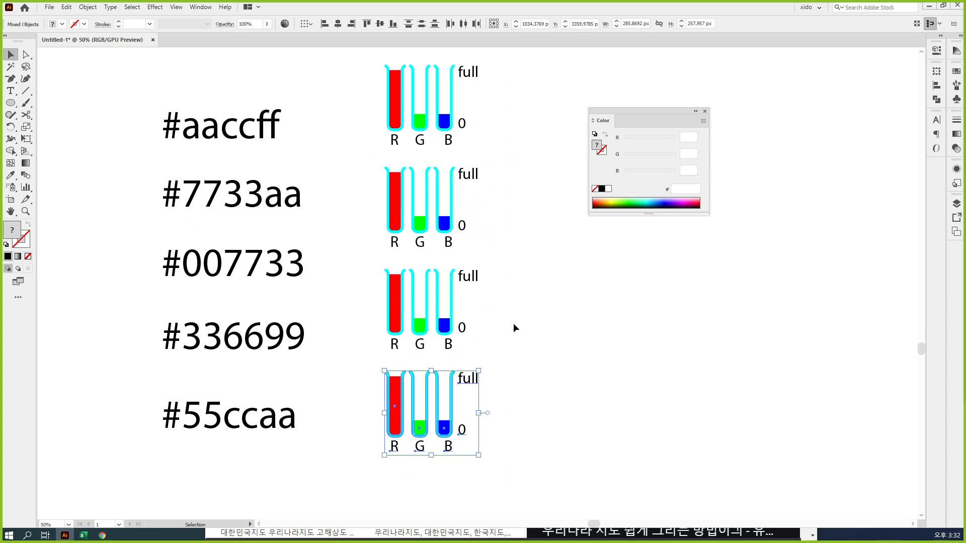
left_click_drag(523, 450, 358, 181)
key("Delete")
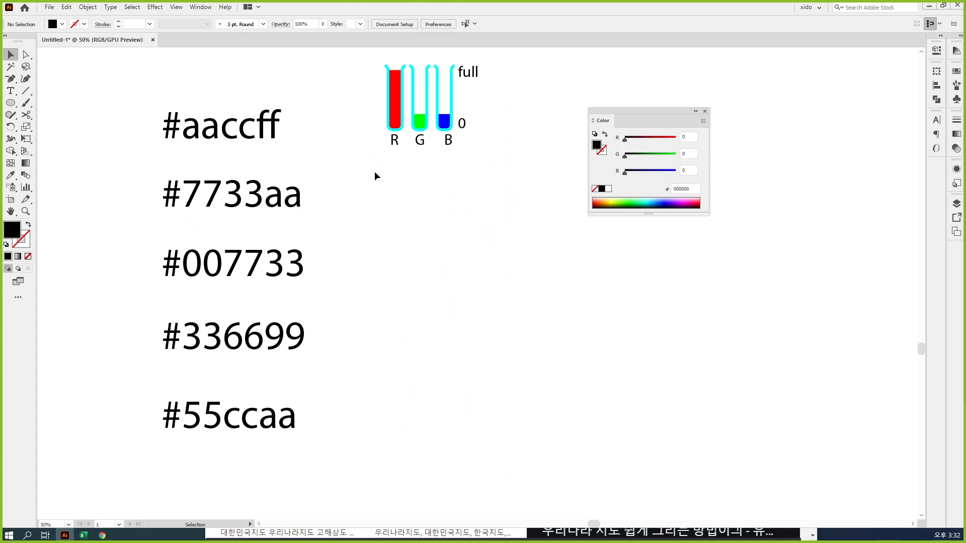
Shorten the three test tubes by raising their lower anchor points together with the R, G, B and 0 labels by about 55 px.
left_click(26, 54)
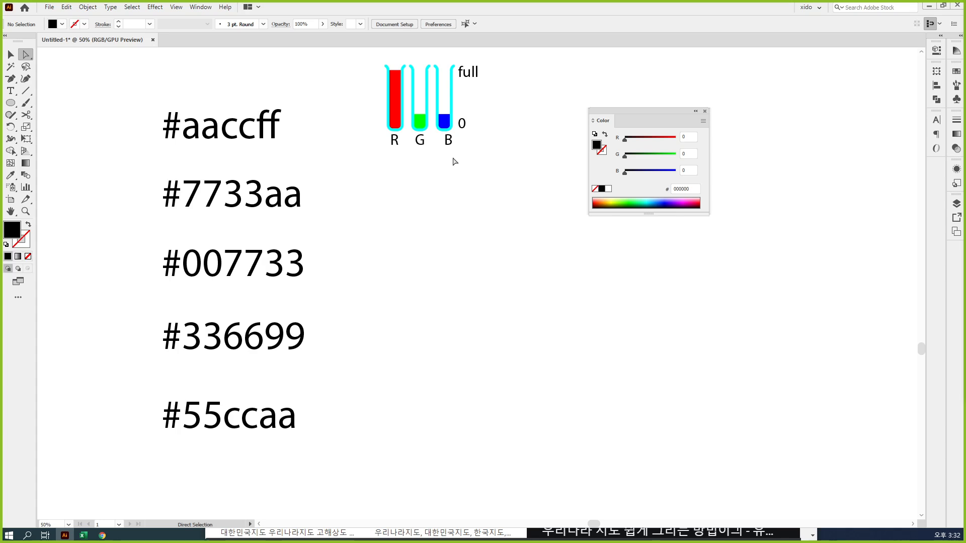
left_click_drag(503, 159, 353, 110)
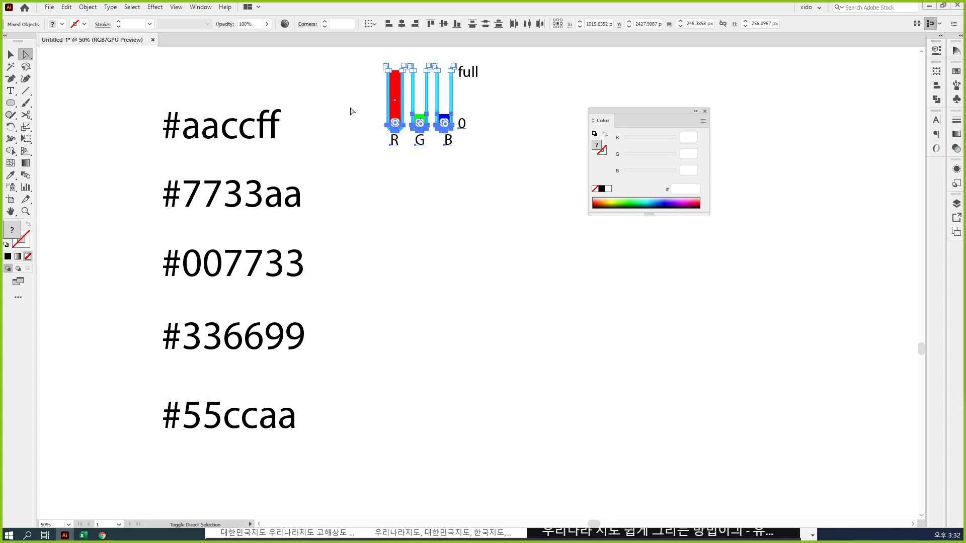
key("shift+Up")
key("shift+Up")
key("shift+Up")
key("shift+Up")
key("shift+Up")
key("shift+Up")
key("shift+Up")
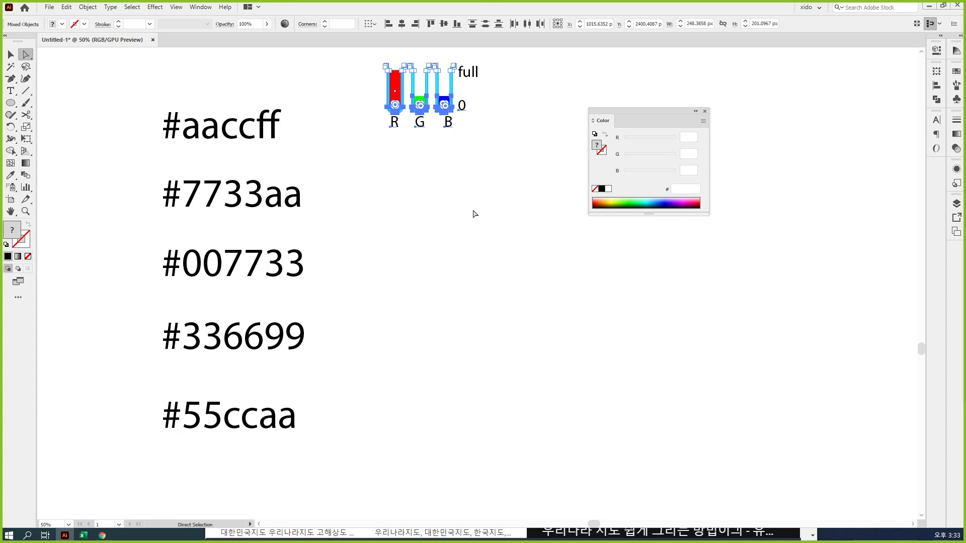
left_click(548, 233)
Move the shortened tube set slightly down and duplicate it four times at even spacing below, one set per hex code.
key("v")
left_click(446, 114)
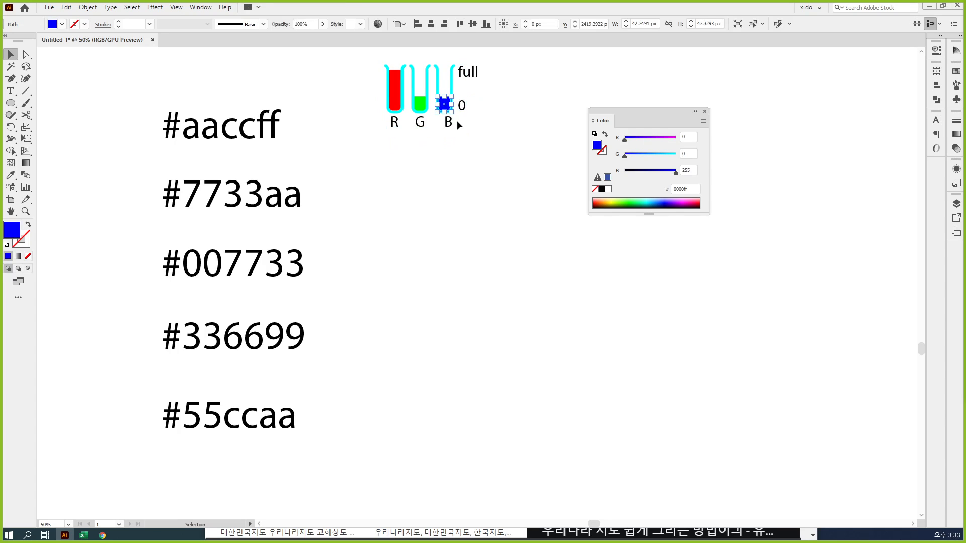
left_click_drag(500, 146, 373, 62)
left_click_drag(418, 113, 423, 126)
left_click_drag(425, 127, 431, 207)
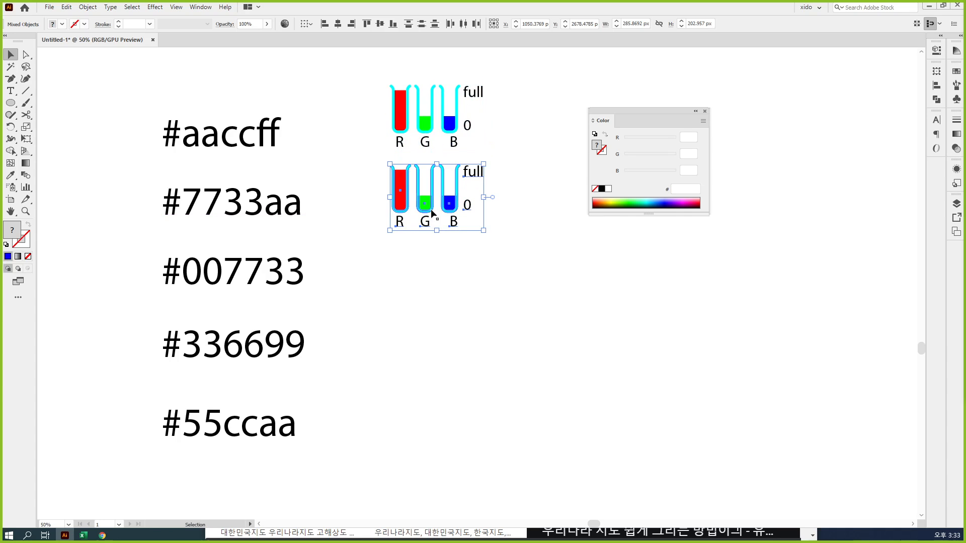
key("ctrl+d")
key("ctrl+d")
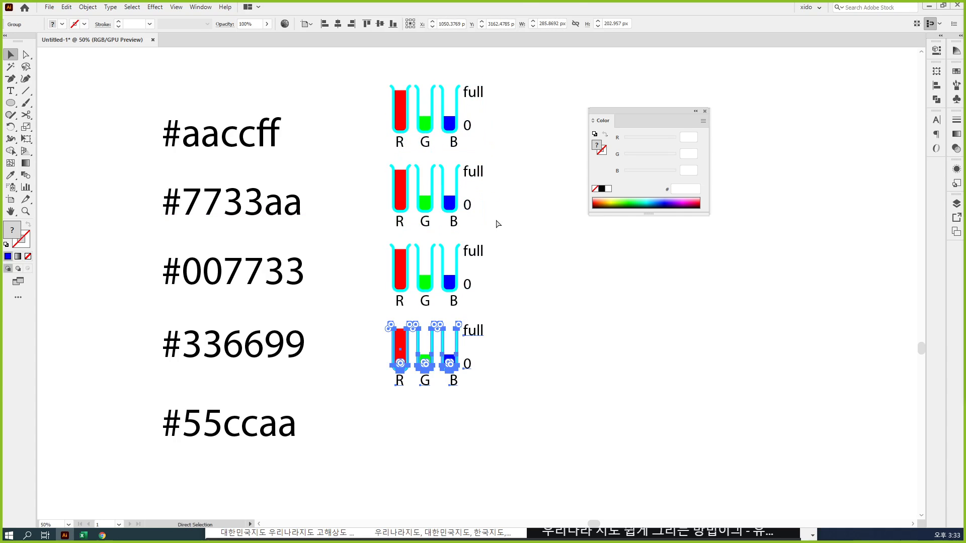
key("ctrl+d")
Shift the #55ccaa, #336699 and #007733 codes slightly down to line up with their tube sets.
left_click_drag(515, 144, 324, 61)
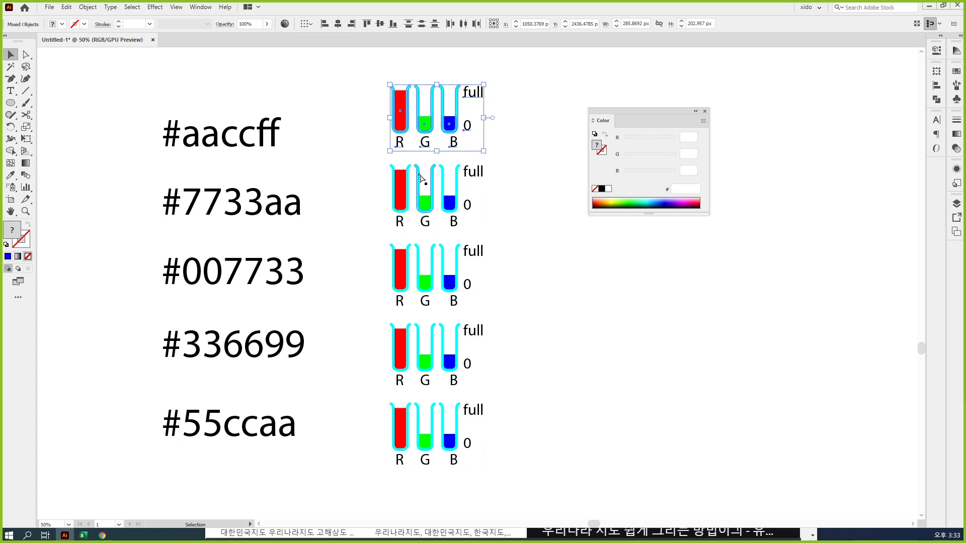
scroll(319, 382, "down", 1)
left_click_drag(270, 413, 271, 421)
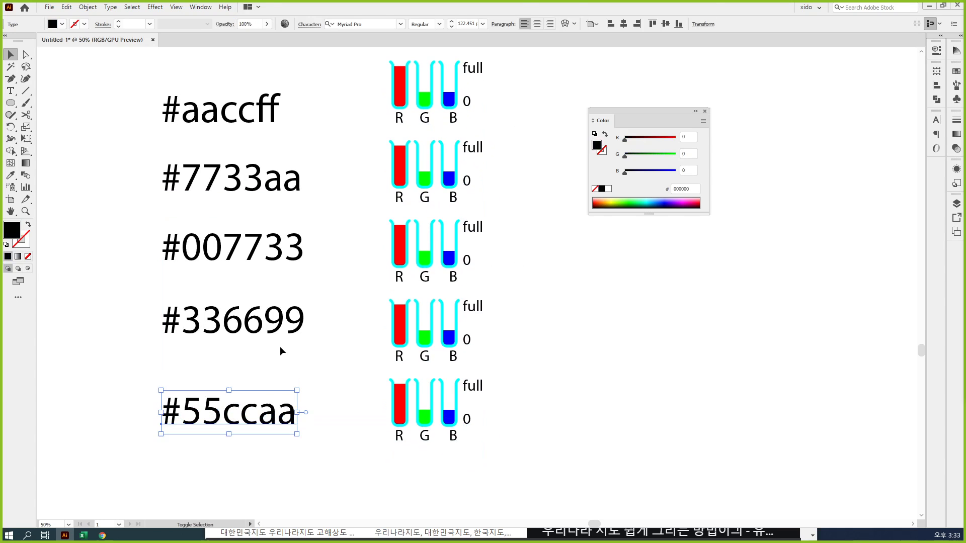
left_click_drag(287, 325, 287, 336)
left_click_drag(287, 250, 284, 259)
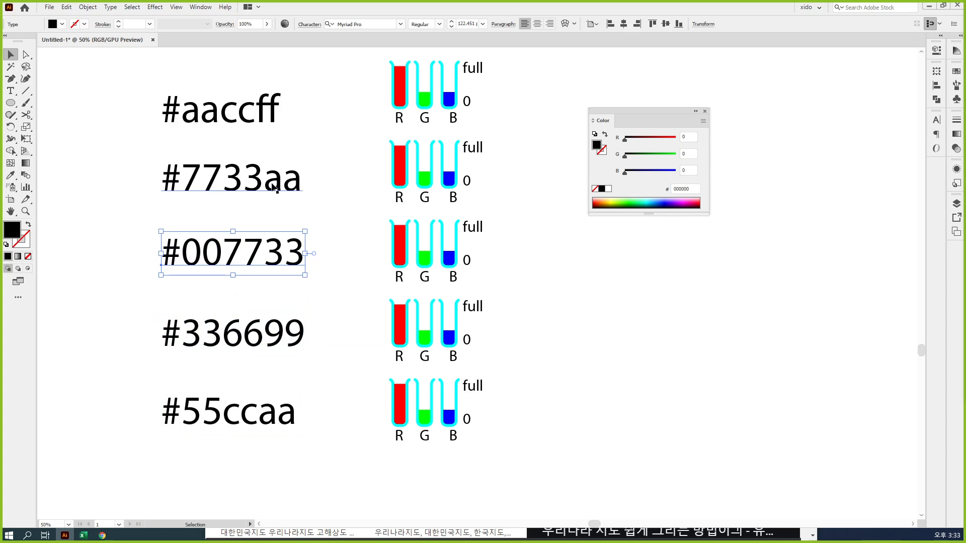
Copy #aaccff to the free space on the other side of the tubes and raise both codes slightly, with the Color panel moved aside.
left_click_drag(683, 112, 872, 131)
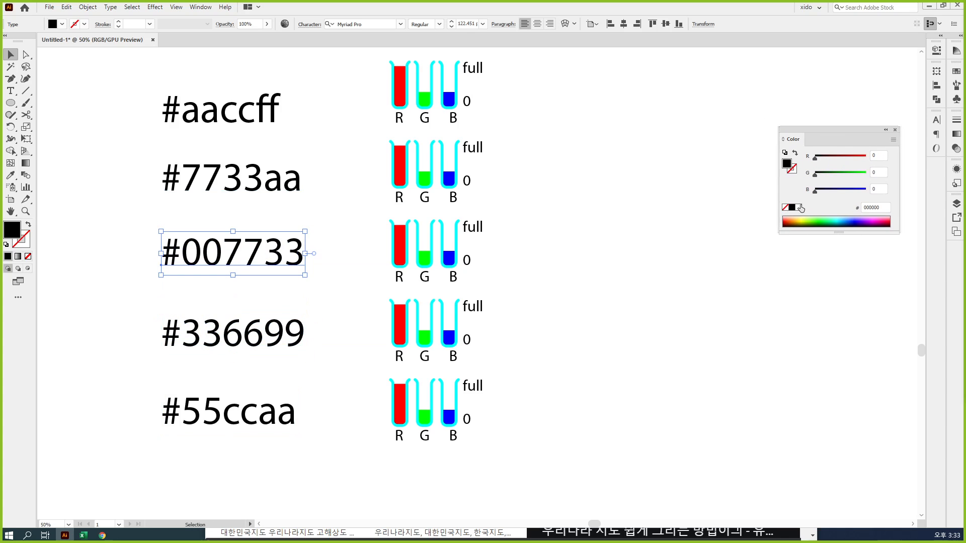
left_click(666, 253)
scroll(605, 263, "right", 2)
left_click_drag(181, 113, 601, 115)
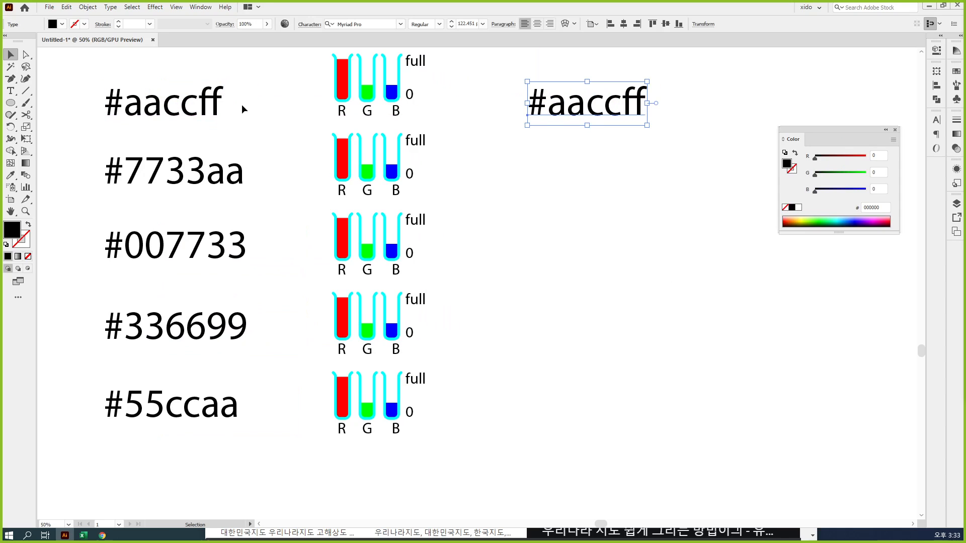
left_click(216, 106, "shift")
left_click_drag(572, 109, 572, 100)
left_click(242, 185)
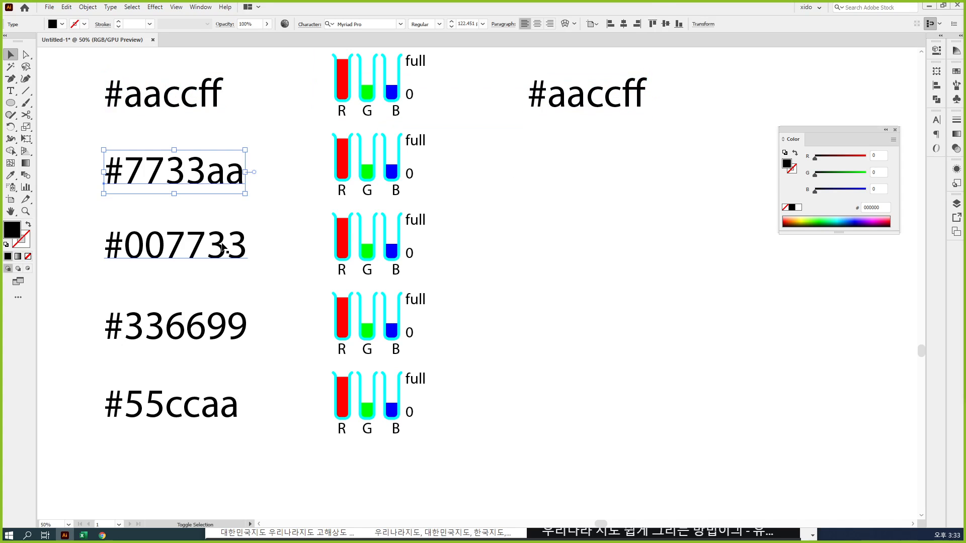
left_click(221, 242, "shift")
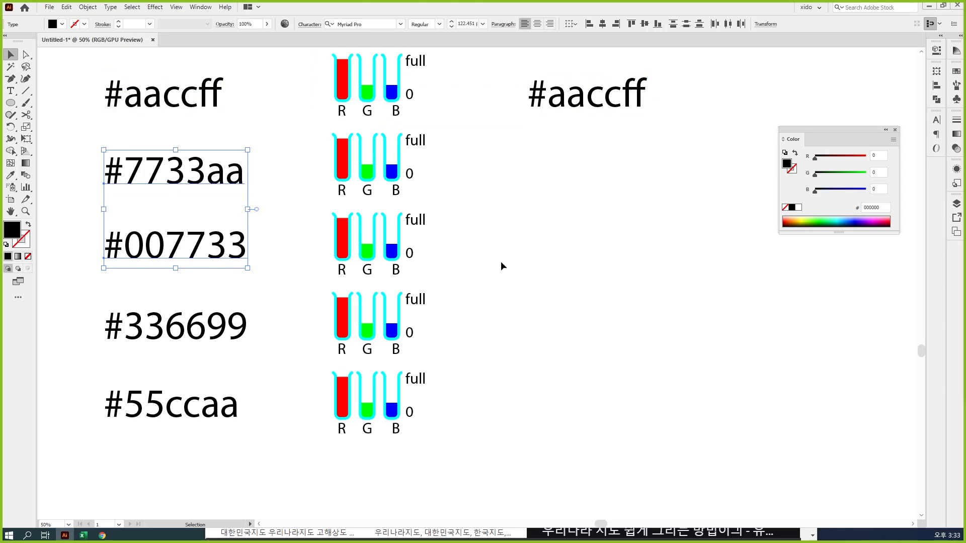
left_click(500, 262)
left_click_drag(565, 113, 572, 91)
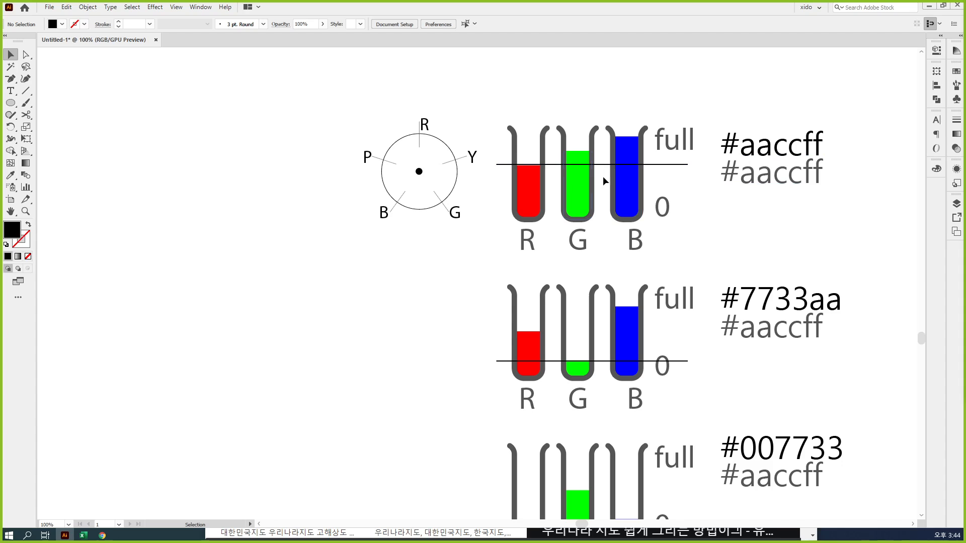
Hatch the liquid below the horizontal line in the #aaccff tubes with the orange annotation pen and trace over the line.
key("ctrl")
mouse_move(524, 164)
left_mouse_down()
mouse_move(523, 185)
mouse_move(537, 171)
mouse_move(522, 209)
left_mouse_up()
left_click_drag(541, 196, 528, 219)
mouse_move(627, 163)
left_mouse_down()
mouse_move(614, 181)
mouse_move(625, 201)
left_mouse_up()
left_click_drag(633, 197, 624, 211)
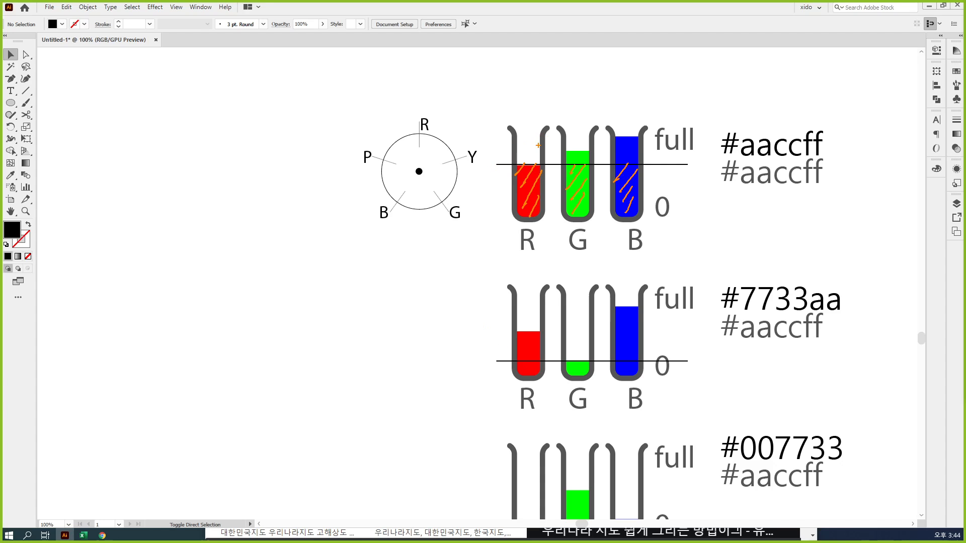
left_click_drag(496, 164, 658, 164)
Circle the areas above the line in the red and blue #aaccff tubes, leading the blue one to a circled note 파란.
mouse_move(534, 156)
left_mouse_down()
mouse_move(530, 132)
mouse_move(540, 160)
left_mouse_up()
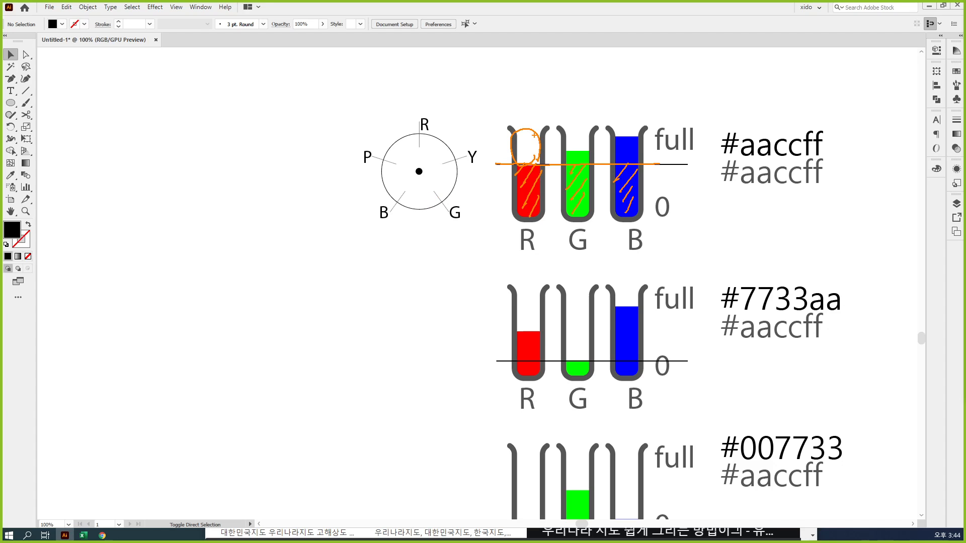
left_click_drag(639, 152, 653, 91)
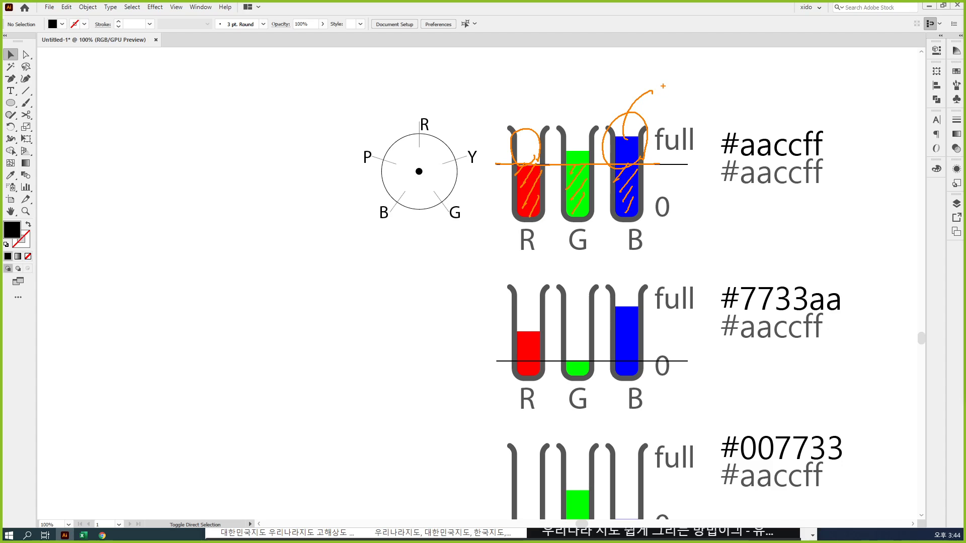
mouse_move(663, 79)
left_mouse_down()
mouse_move(677, 87)
mouse_move(701, 76)
left_mouse_up()
left_click_drag(702, 65, 702, 94)
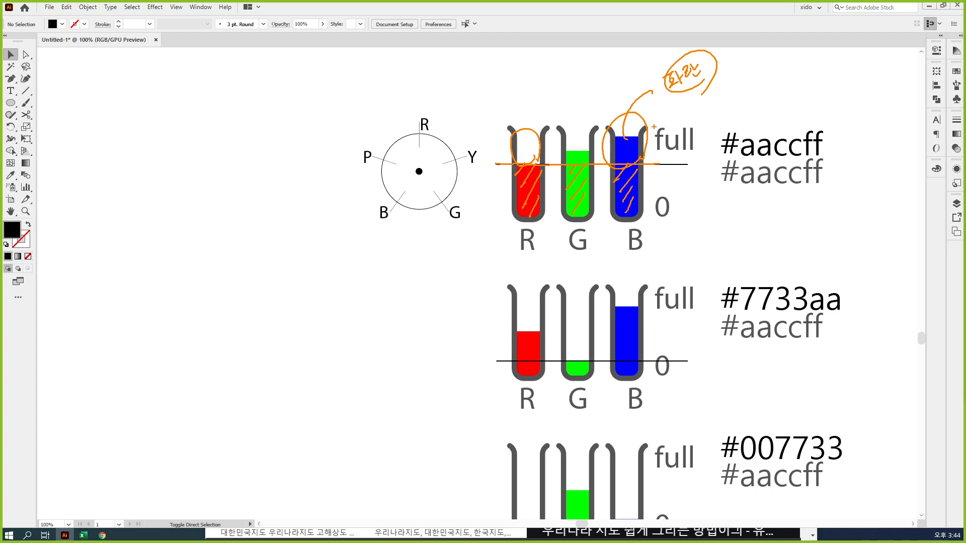
Circle the area above the line in the green #aaccff tube and mark the spot near B on the hue circle with the annotation pen.
mouse_move(560, 166)
left_mouse_down()
mouse_move(559, 145)
mouse_move(588, 137)
mouse_move(592, 160)
left_mouse_up()
mouse_move(400, 197)
left_mouse_down()
mouse_move(394, 205)
mouse_move(398, 197)
mouse_move(412, 207)
mouse_move(409, 198)
left_mouse_up()
left_click_drag(419, 204, 411, 212)
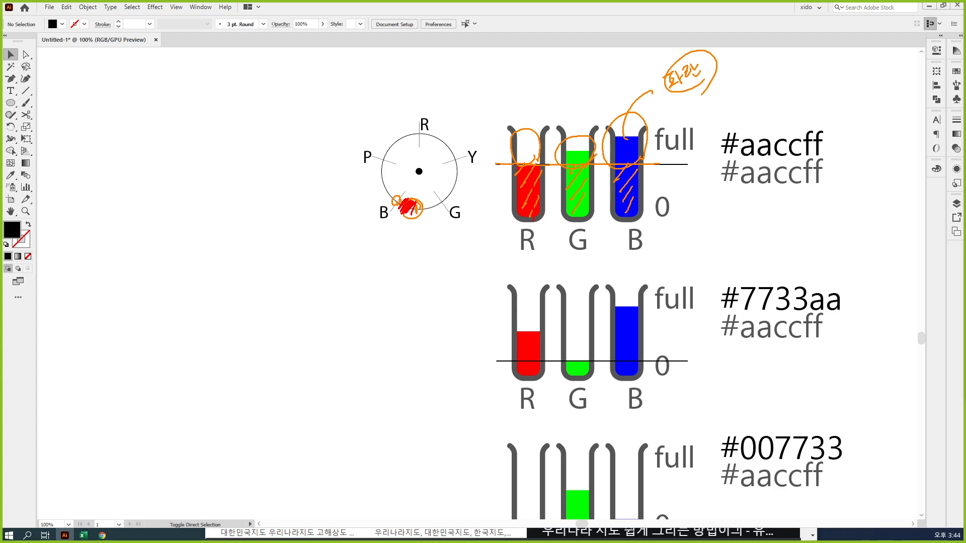
mouse_move(554, 218)
left_mouse_down()
mouse_move(551, 176)
mouse_move(564, 185)
left_mouse_up()
left_click_drag(412, 200, 421, 191)
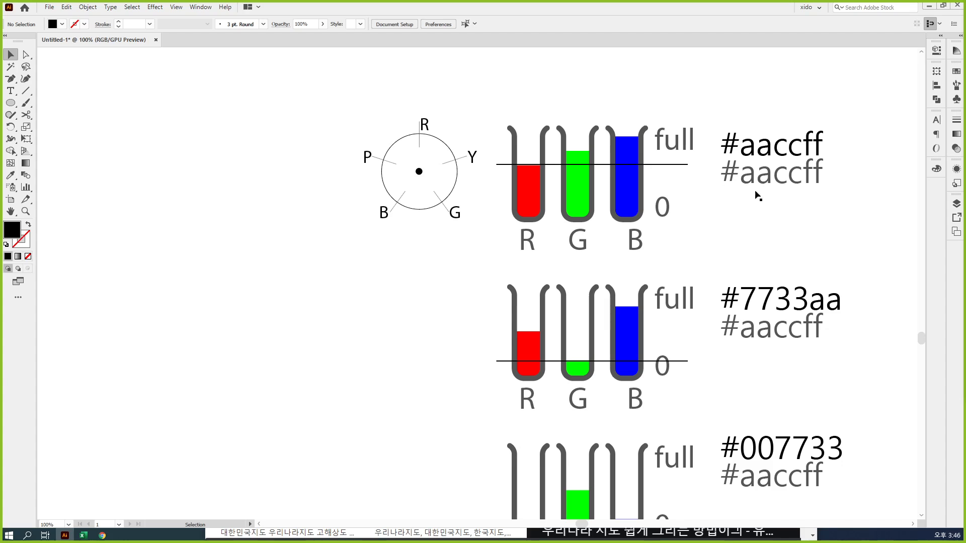
left_click(778, 183)
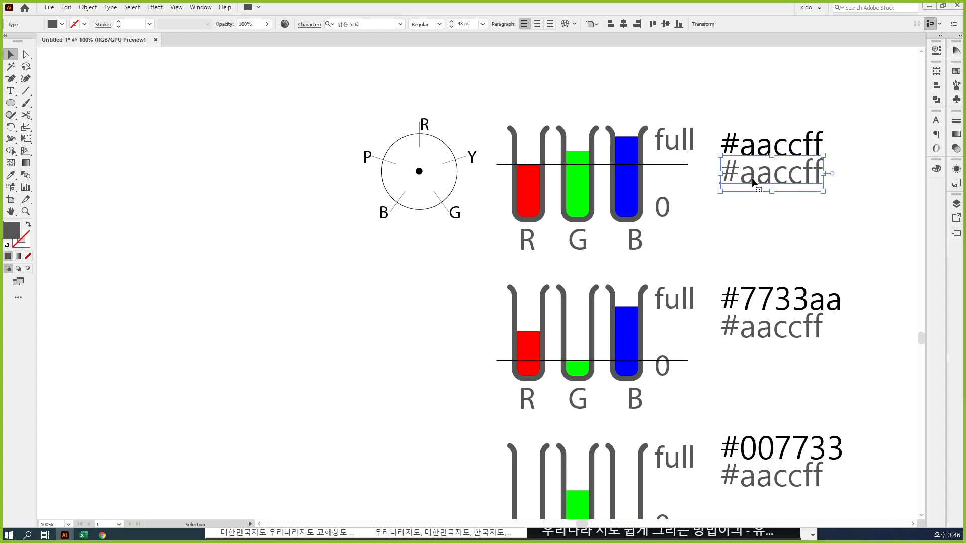
key("t")
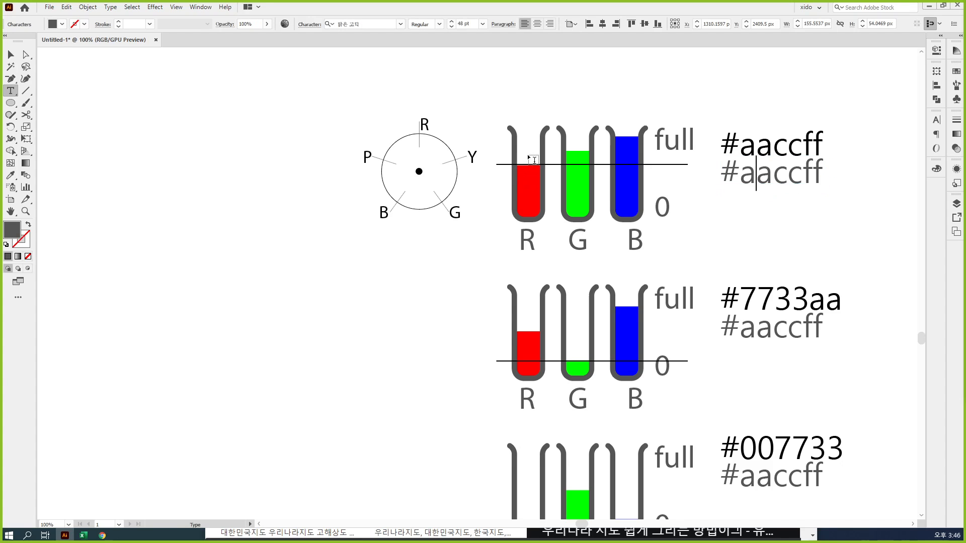
left_click(10, 54)
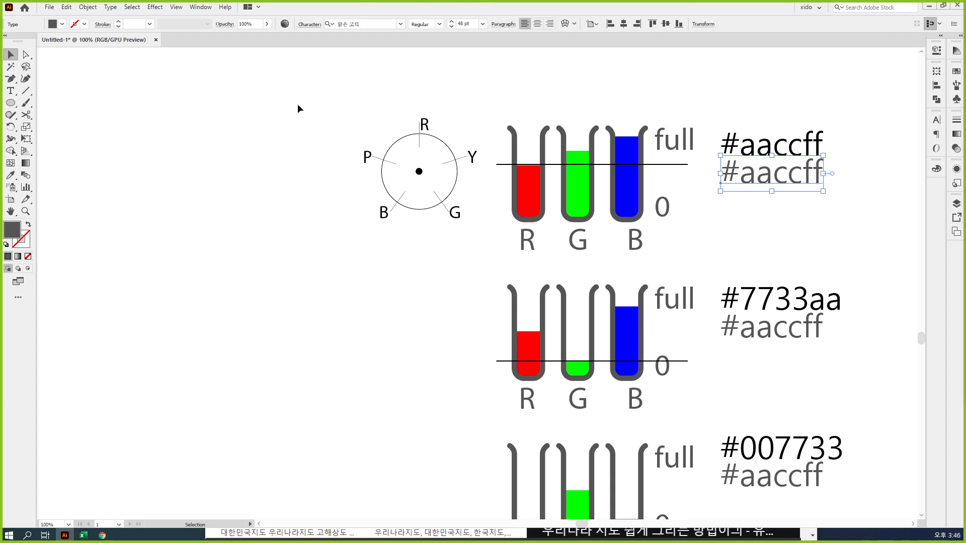
Move the black dot from the hue circle's centre toward B, slightly on the G side.
left_click(409, 231)
left_click(419, 171)
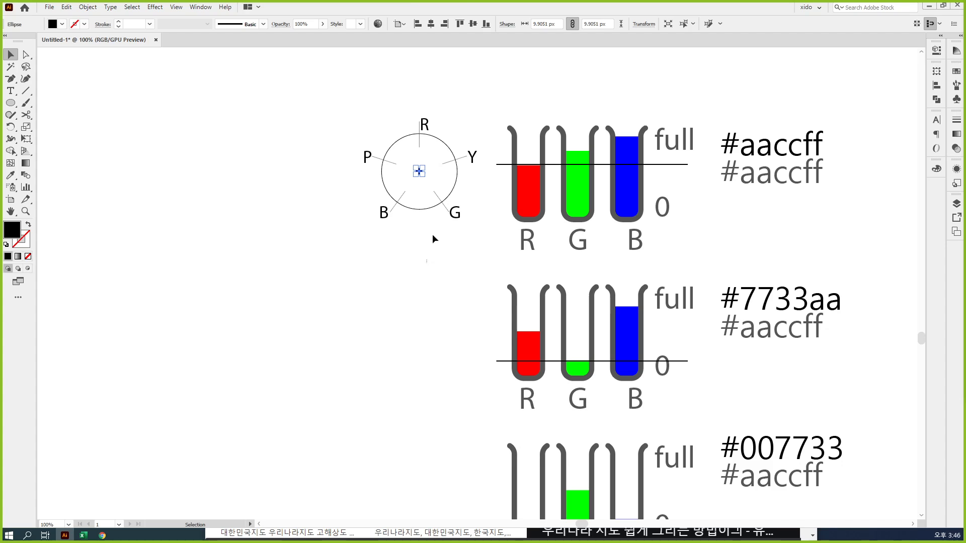
left_click(433, 236)
left_click_drag(419, 172, 413, 195)
left_click(445, 258)
Replace the grey placeholder code under #aaccff with the description 밝은 느낌의 하늘색.
key("t")
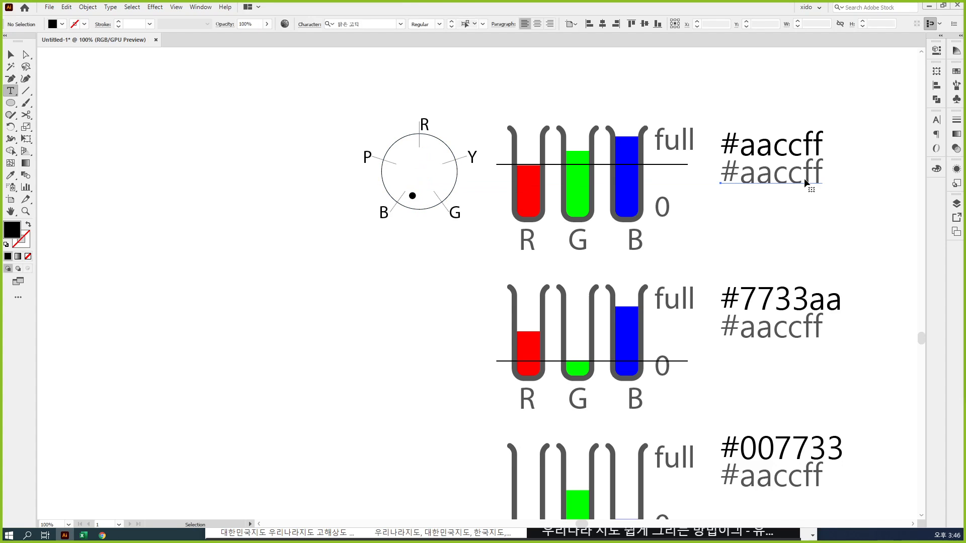
left_click(804, 178)
key("ctrl+a")
type("qkf")
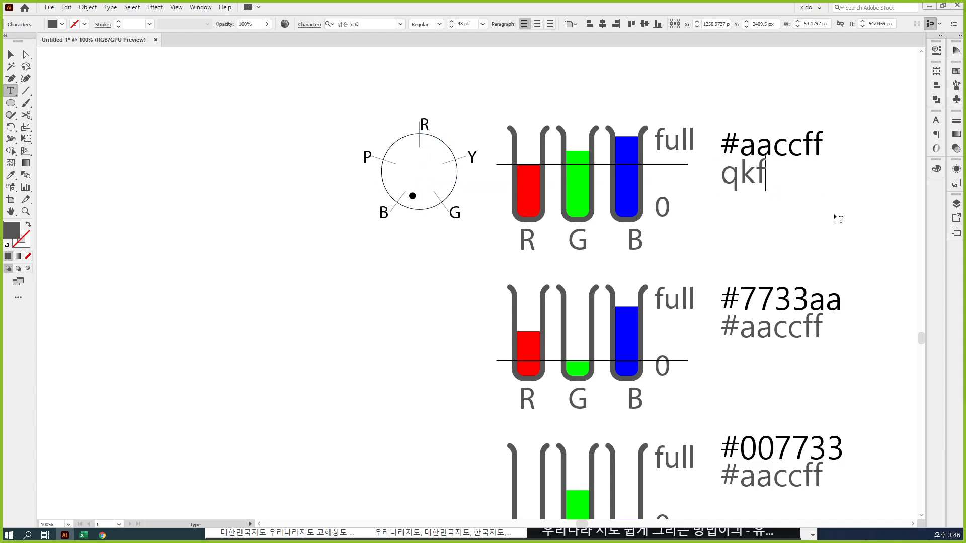
key("BackSpace")
key("BackSpace")
key("BackSpace")
key("Hangul")
type("밝은 ")
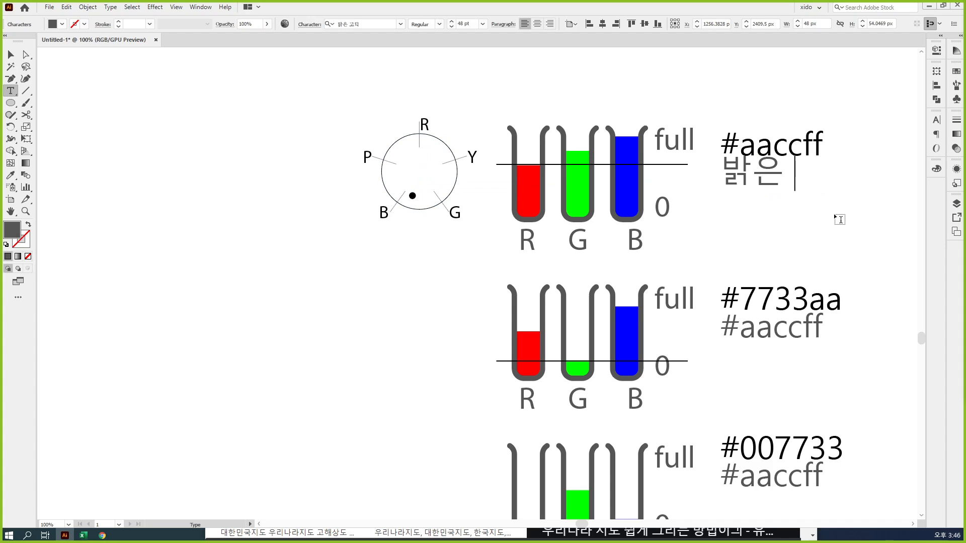
type("느낌의 ㅍ")
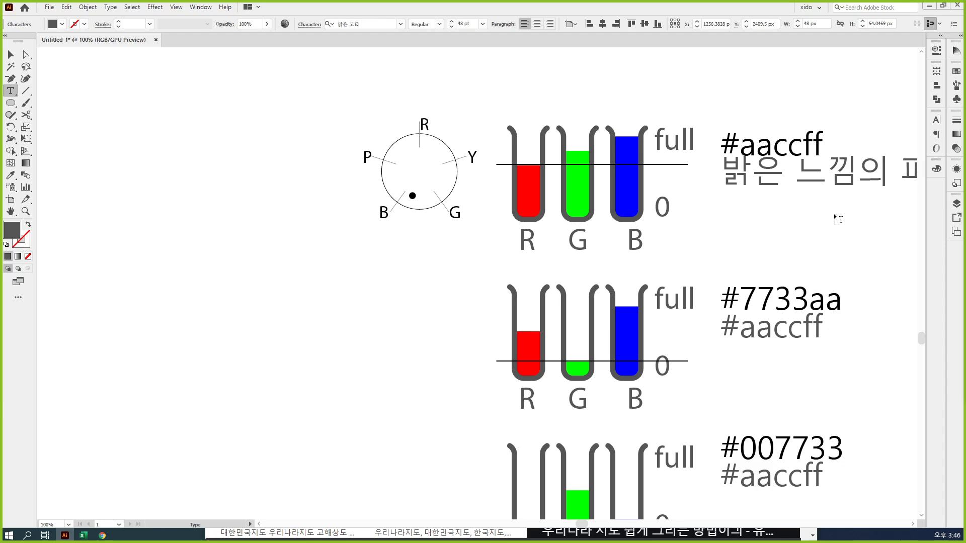
key("BackSpace")
type("하")
key("Escape")
Nudge the grey description under #aaccff down by 10 px.
left_click_drag(835, 213, 739, 217)
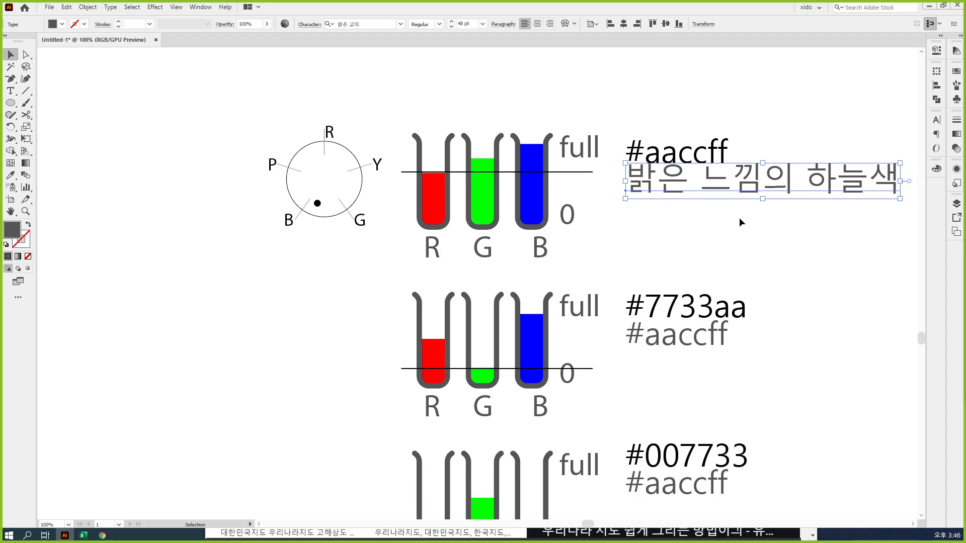
key("Down")
key("Down")
key("Down")
key("Down")
key("Down")
key("Down")
key("Down")
key("Down")
key("Down")
key("Down")
Overwrite the description under #aaccff with 파란색이 주로 있고 거기에 녹색으ㄹ살짝.
left_click_drag(750, 220, 546, 214)
left_click(569, 211)
double_click(598, 175)
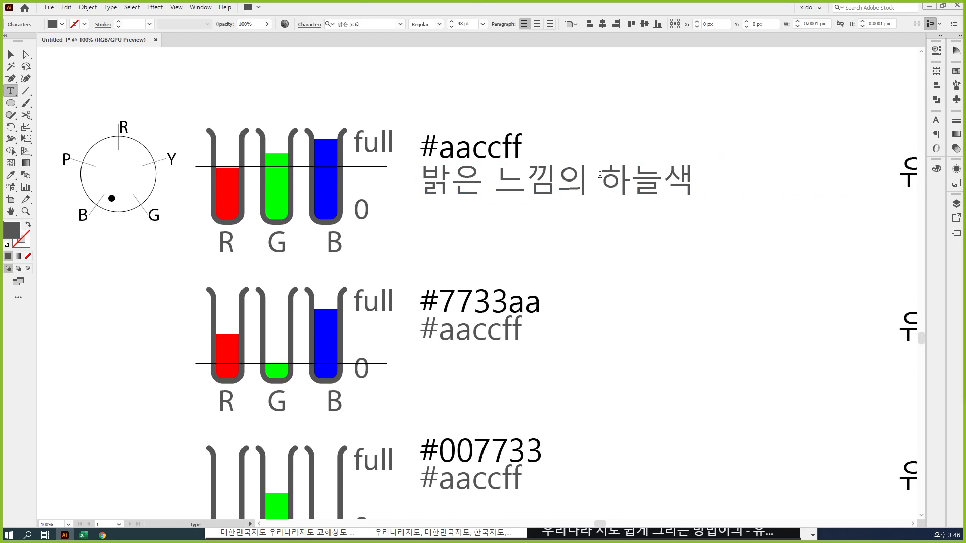
key("ctrl+a")
type("ㅏ란색ㄱ")
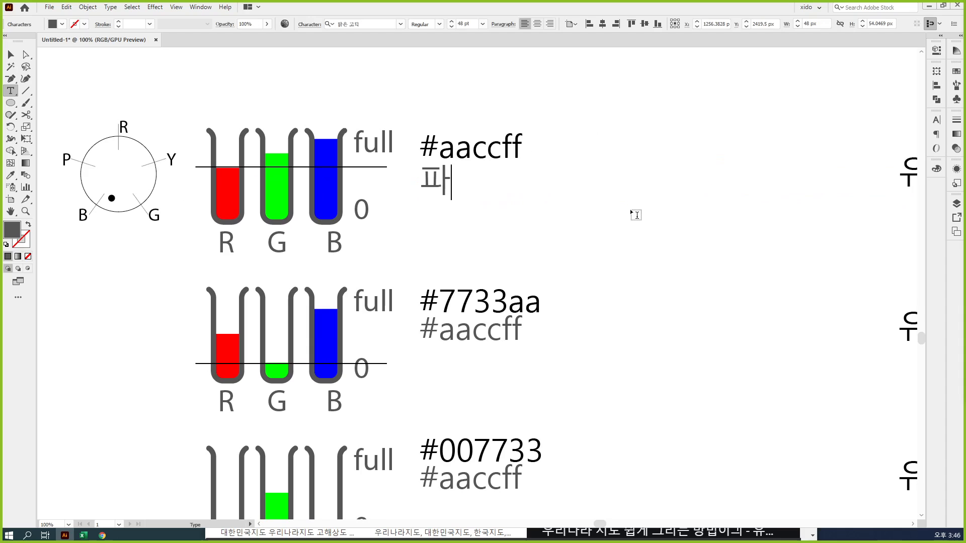
type("ㅣ ㄱ")
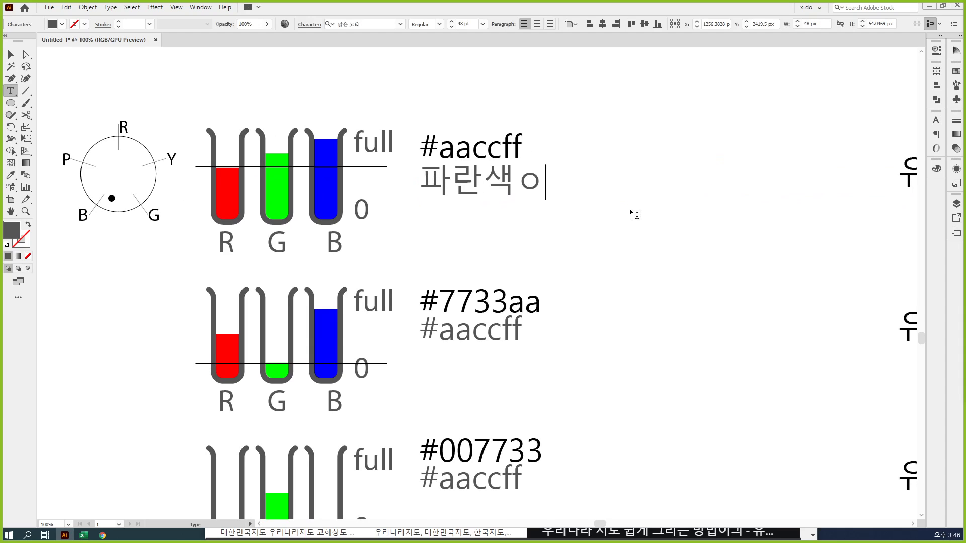
key("BackSpace")
type("많")
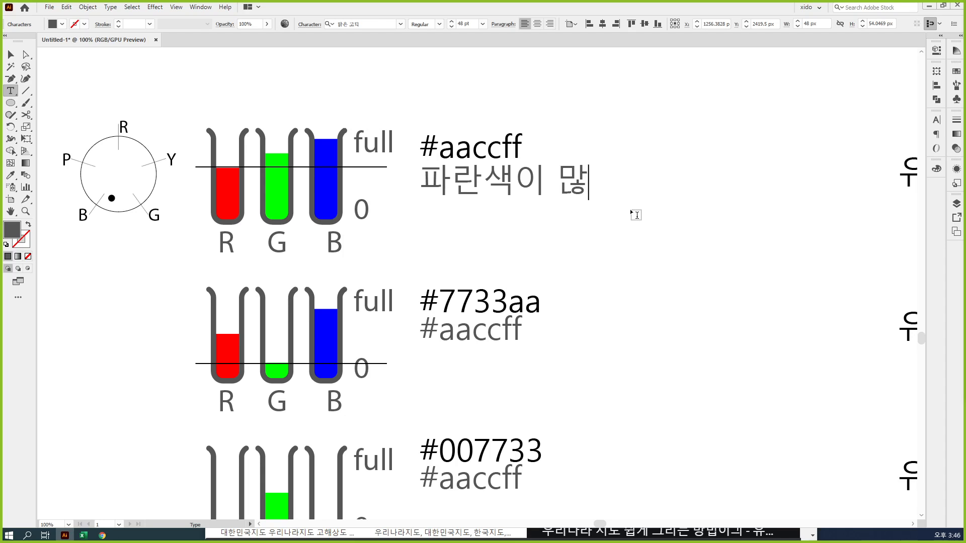
key("BackSpace")
type("주")
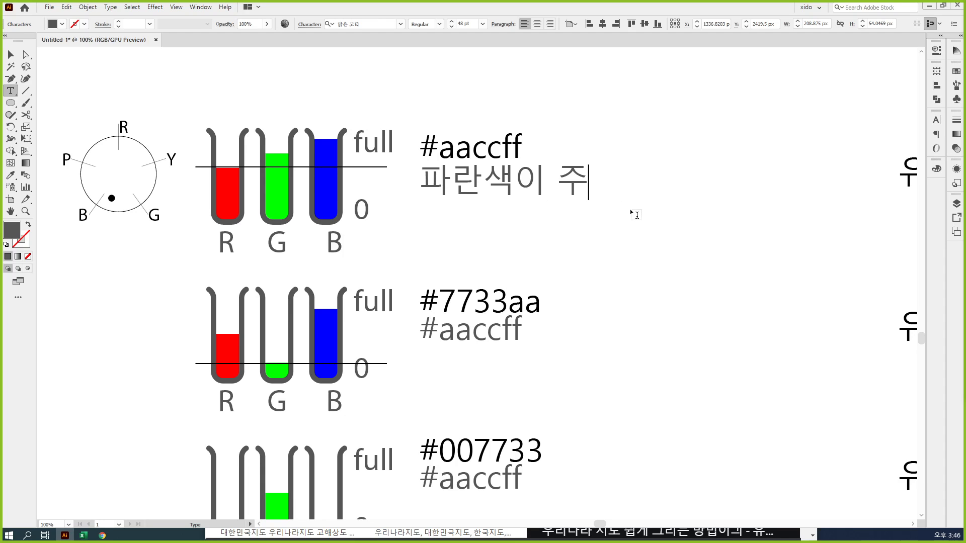
type("로 있고 거기에 녹색으")
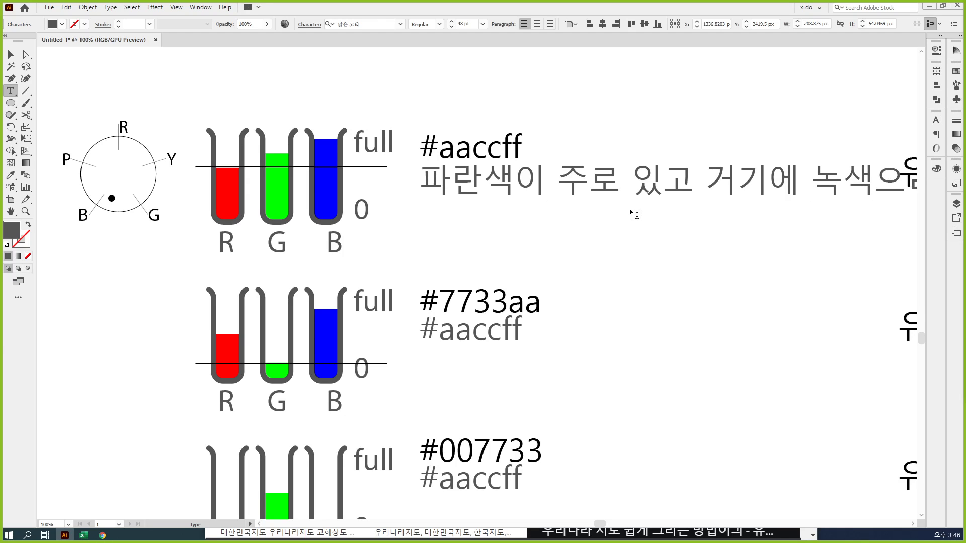
Add a second line reading 섞은 밝은색 to the #aaccff description.
key("Return")
type("섞은")
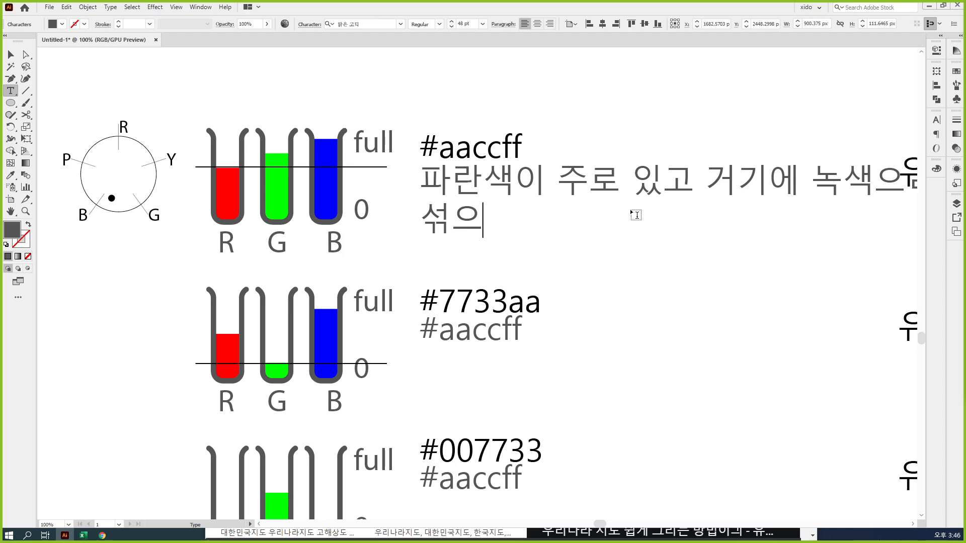
type(" 밝은")
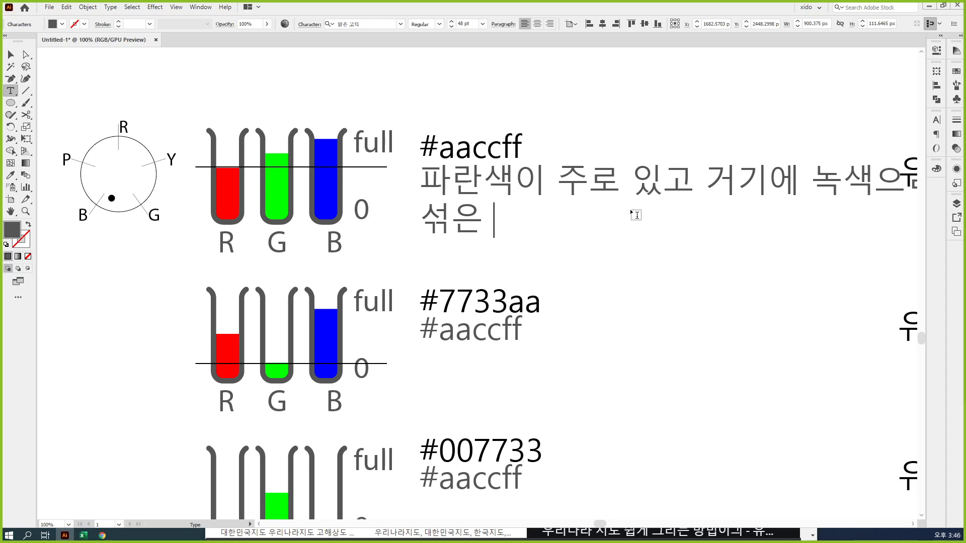
type("색")
key("Escape")
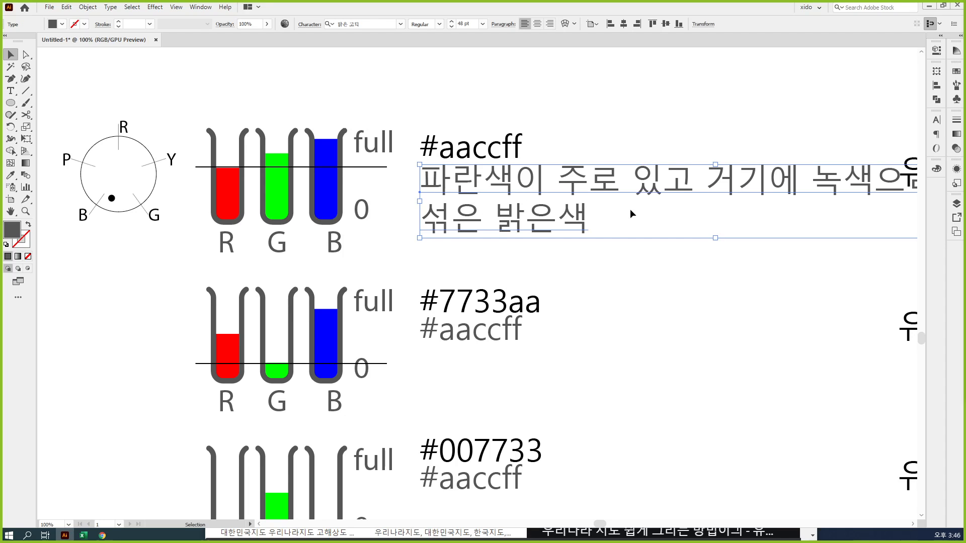
Scale the two-line #aaccff description down to about 30 pt so it clears the 유사색 label.
scroll(630, 210, "right", 2)
scroll(881, 193, "right", 2)
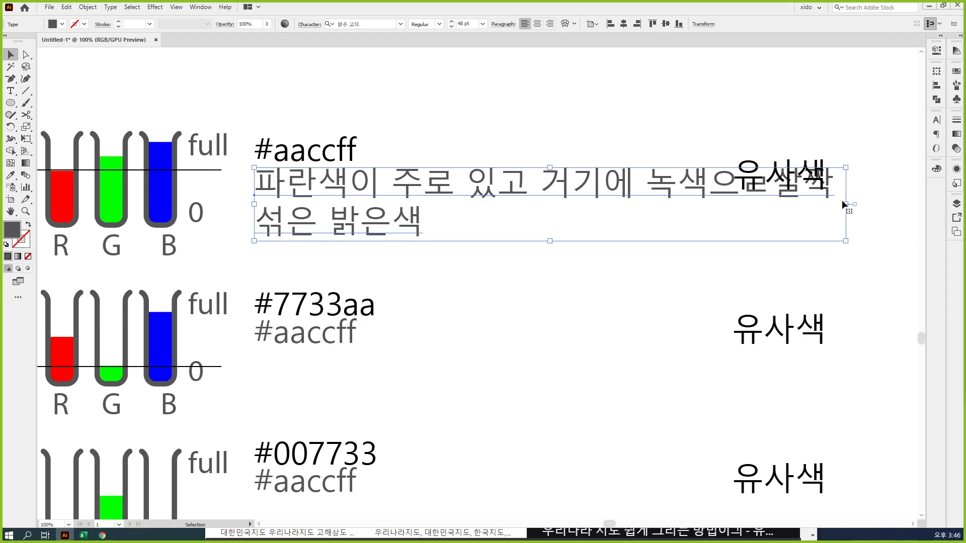
left_click_drag(843, 204, 625, 206)
Correct the typo 녹색으ㄹ to 녹색을 in the first line of the #aaccff description.
key("t")
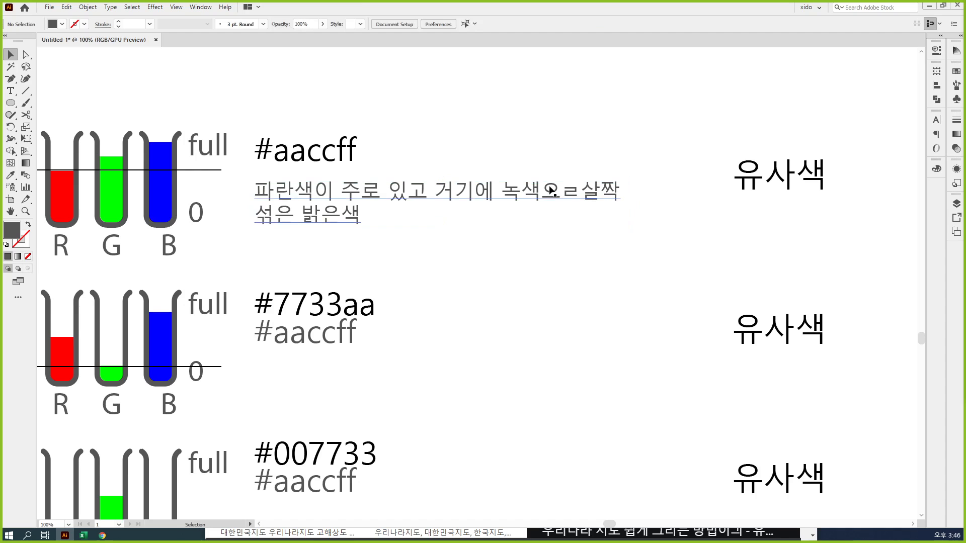
triple_click(562, 189)
left_click(578, 192)
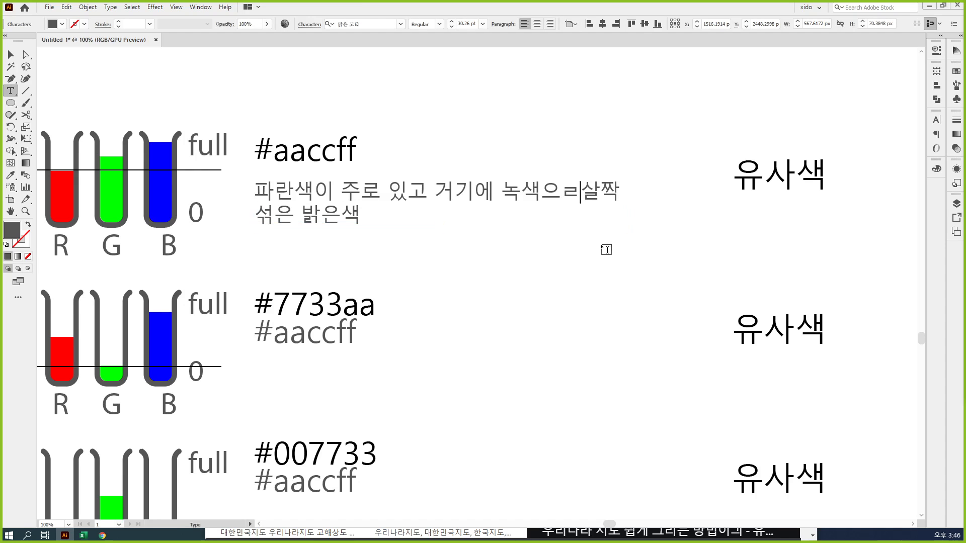
key("BackSpace")
key("BackSpace")
type("을")
key("Escape")
left_click(599, 245)
Copy the #aaccff description directly below itself and change the copy's text to 밝은 하늘색.
left_click_drag(528, 272, 560, 260)
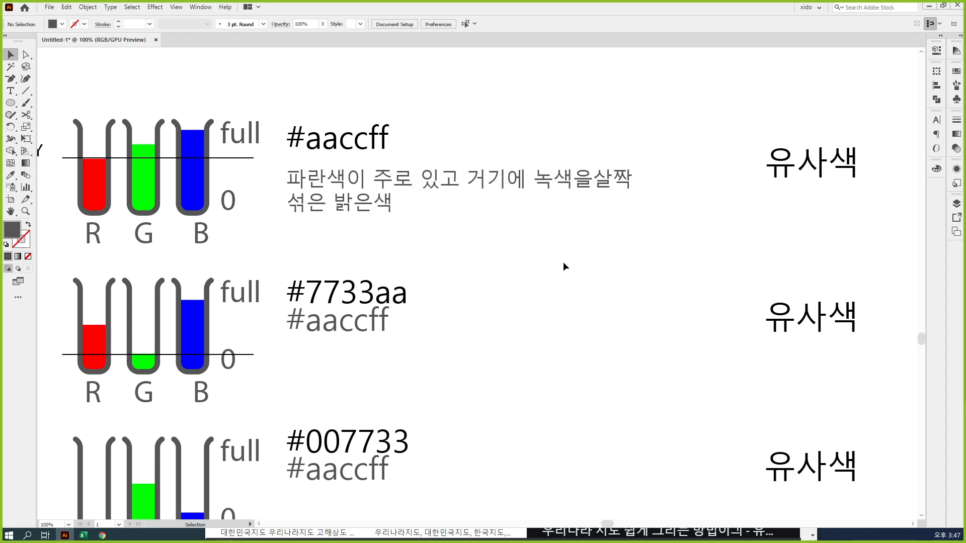
left_click_drag(548, 219, 451, 232)
double_click(451, 233)
key("ctrl+a")
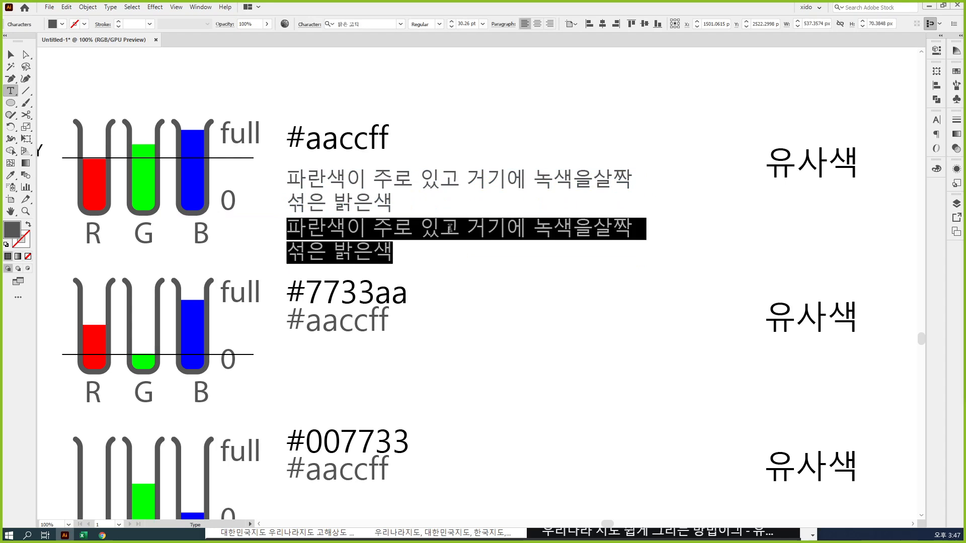
type("밝")
type("은 하늜")
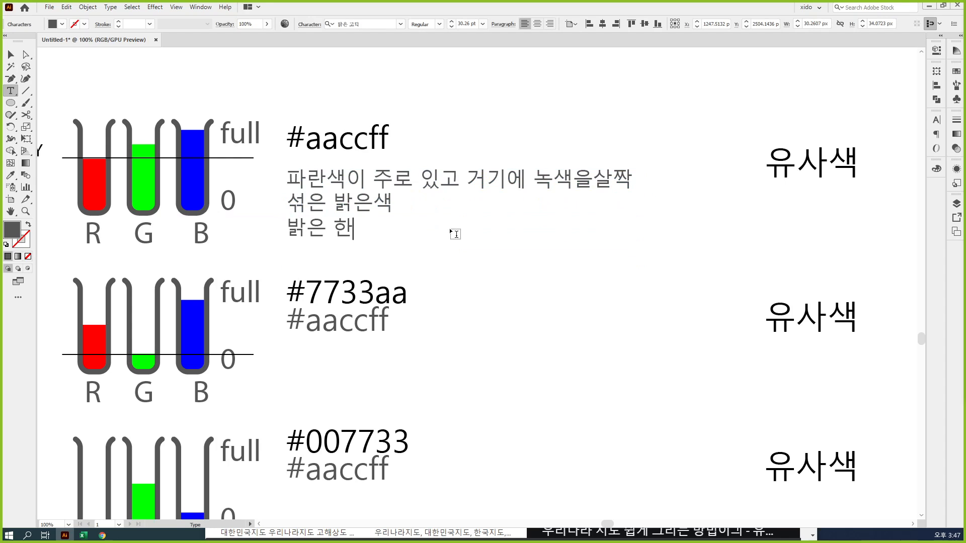
type("색")
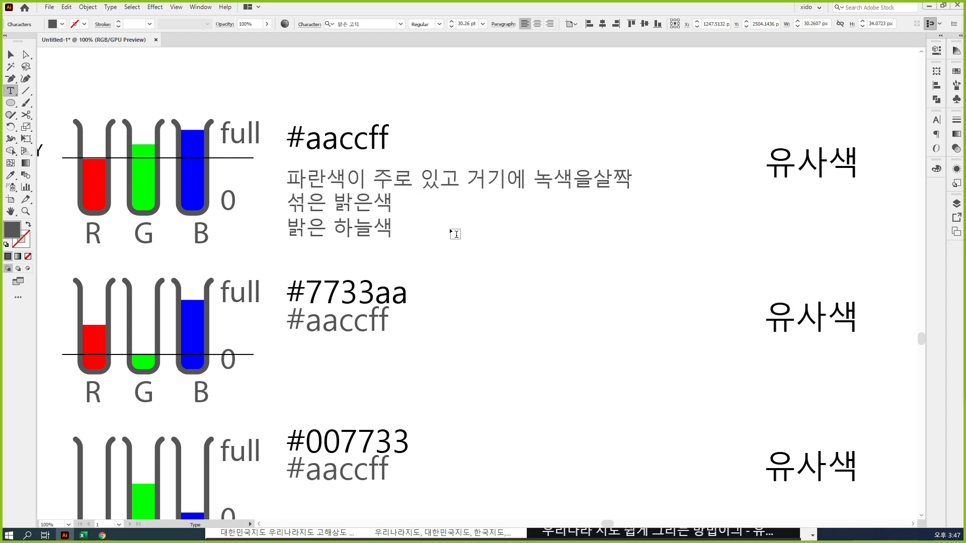
key("Escape")
left_click(439, 251)
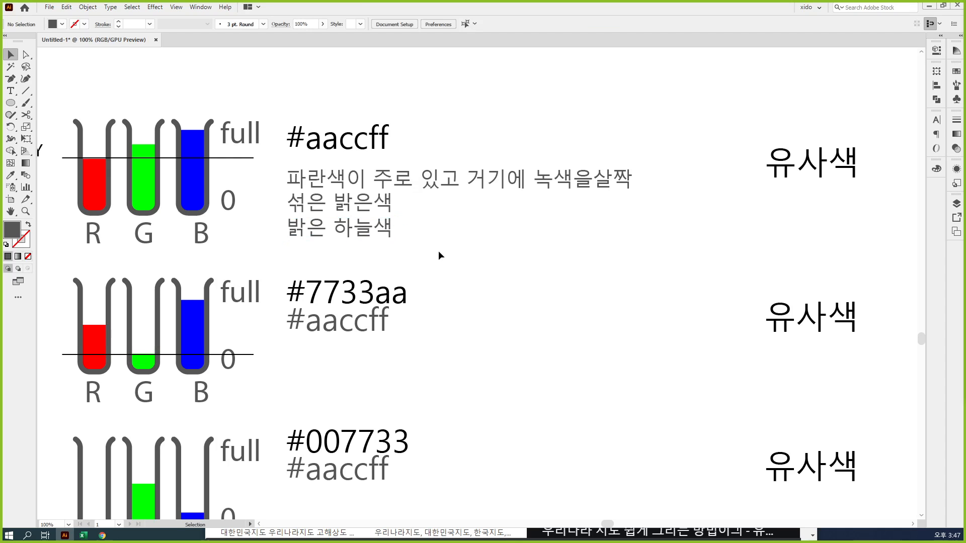
Draw a black circle about 47 px in diameter just after the #aaccff heading.
left_click_drag(343, 144, 398, 140)
left_click(398, 140)
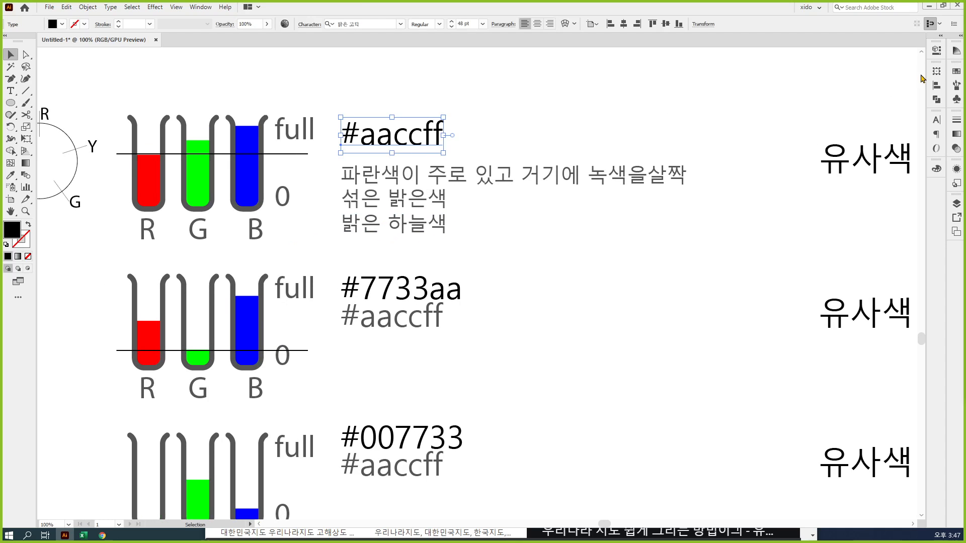
scroll(701, 209, "left", 1)
left_click(10, 102)
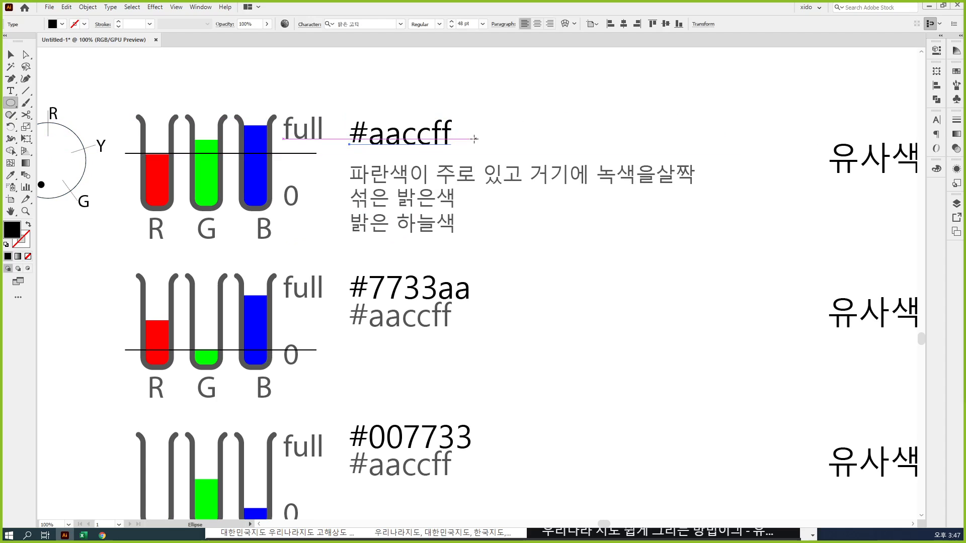
mouse_move(486, 144)
left_mouse_down()
mouse_move(507, 140)
mouse_move(496, 153)
left_mouse_up()
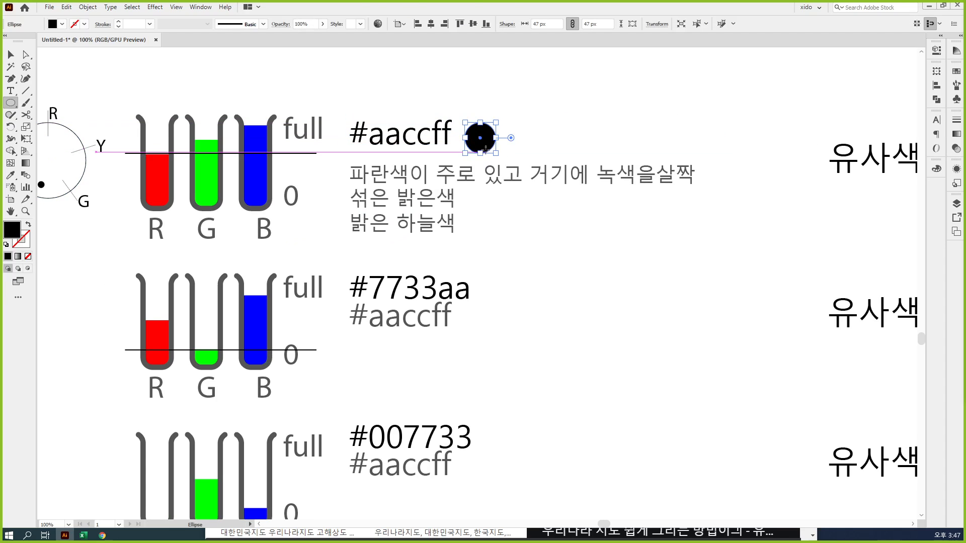
left_click(486, 151)
key("Escape")
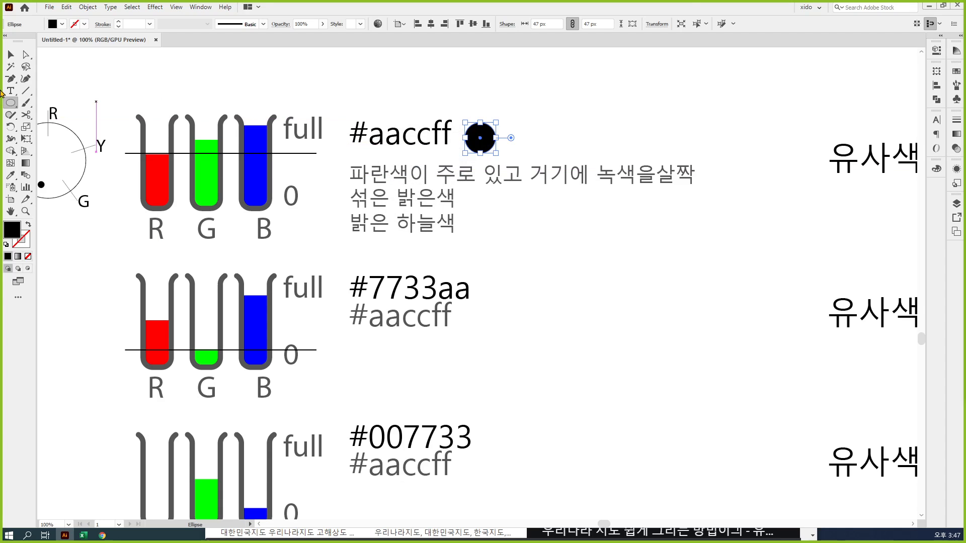
key("v")
Bring the Color panel close to the new circle and set the circle's fill to hex aaccff.
left_click(937, 168)
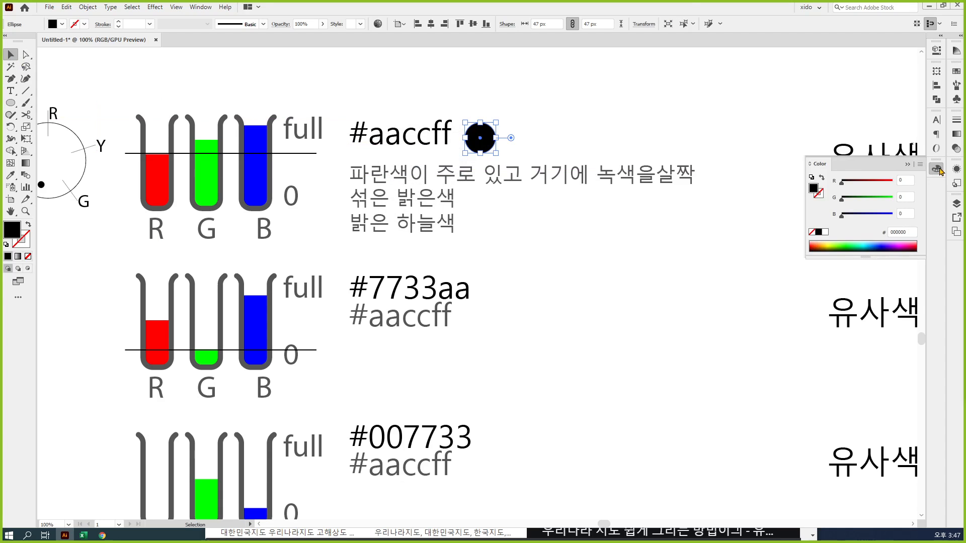
left_click_drag(937, 169, 688, 47)
left_click(523, 58)
left_click_drag(681, 124, 626, 124)
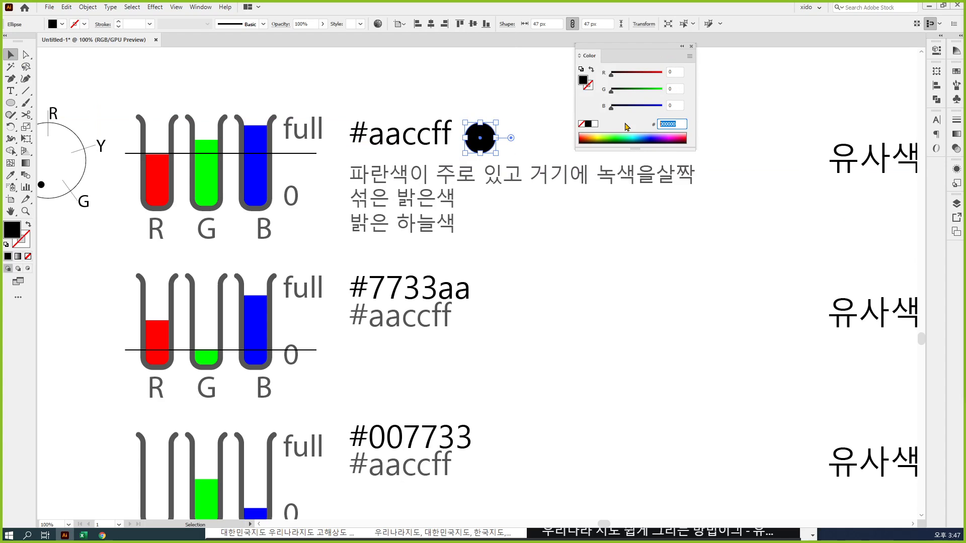
type("ㅁㅁ")
key("BackSpace")
type("aaccff")
key("Return")
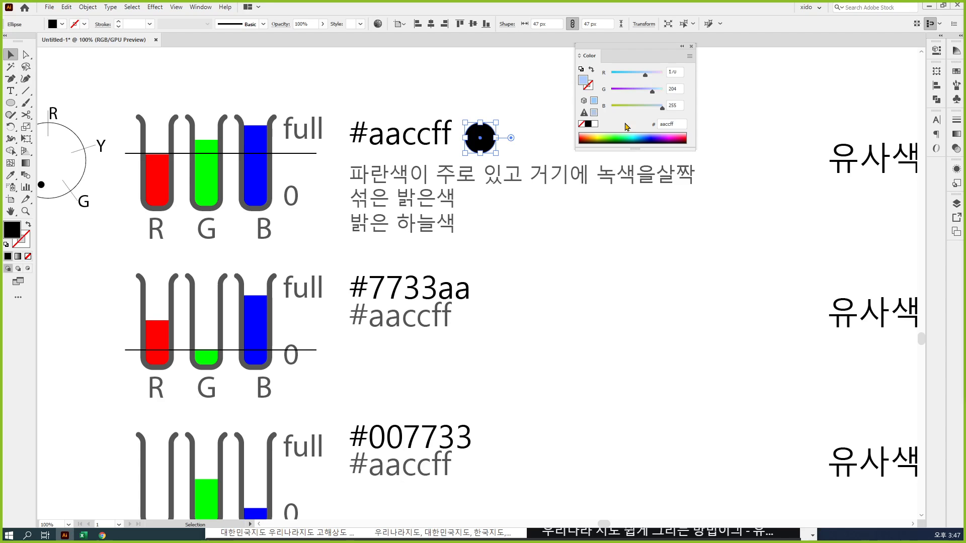
Shrink the light blue circle beside the #aaccff heading to 32 px in diameter.
left_click(624, 258)
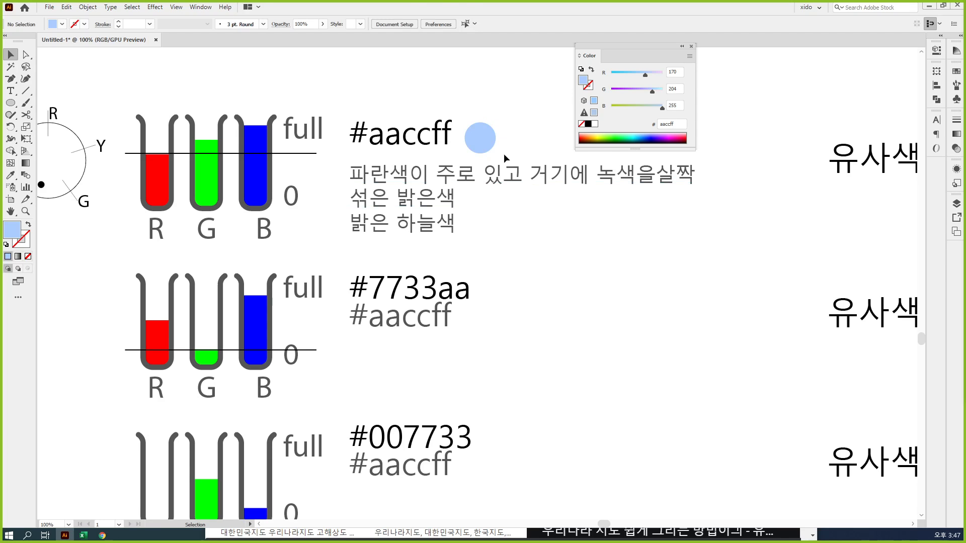
left_click(479, 141)
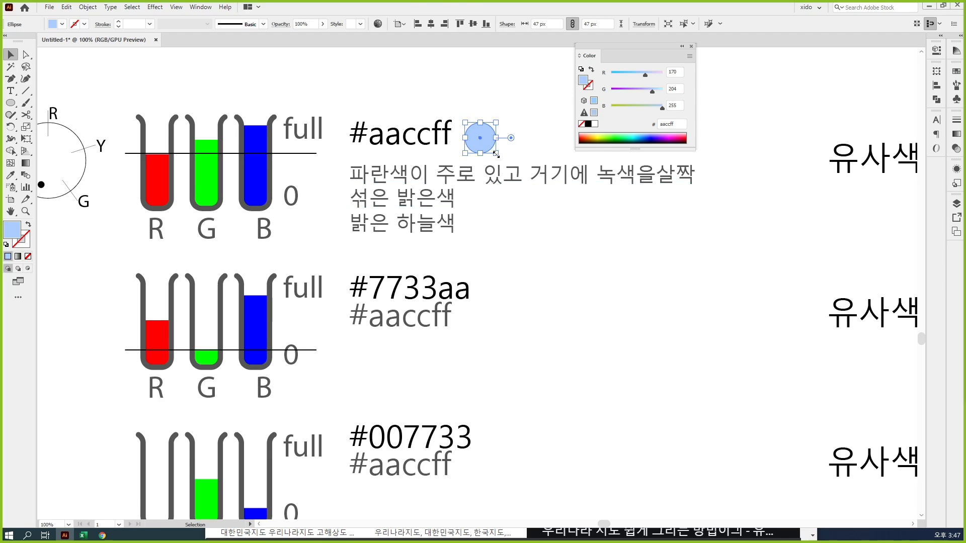
left_click_drag(495, 153, 486, 149)
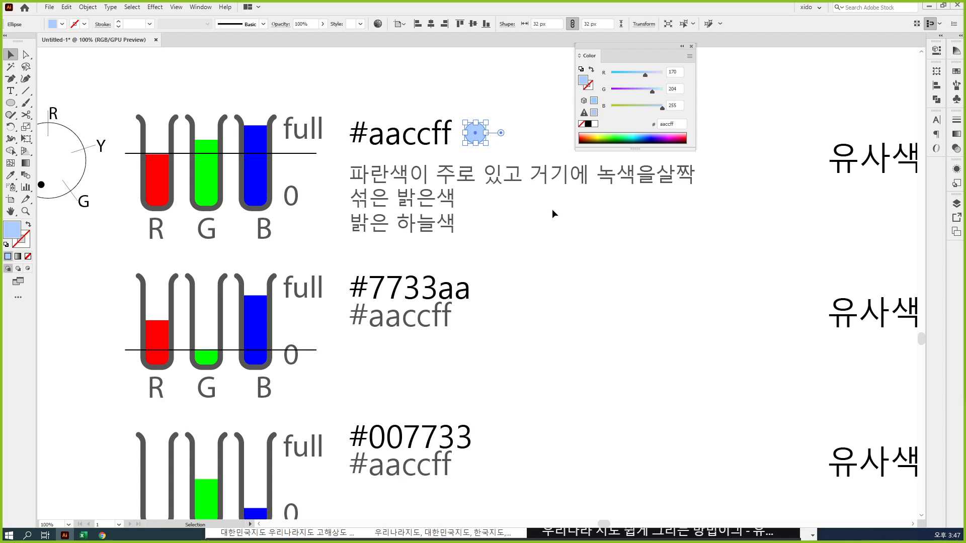
left_click(559, 215)
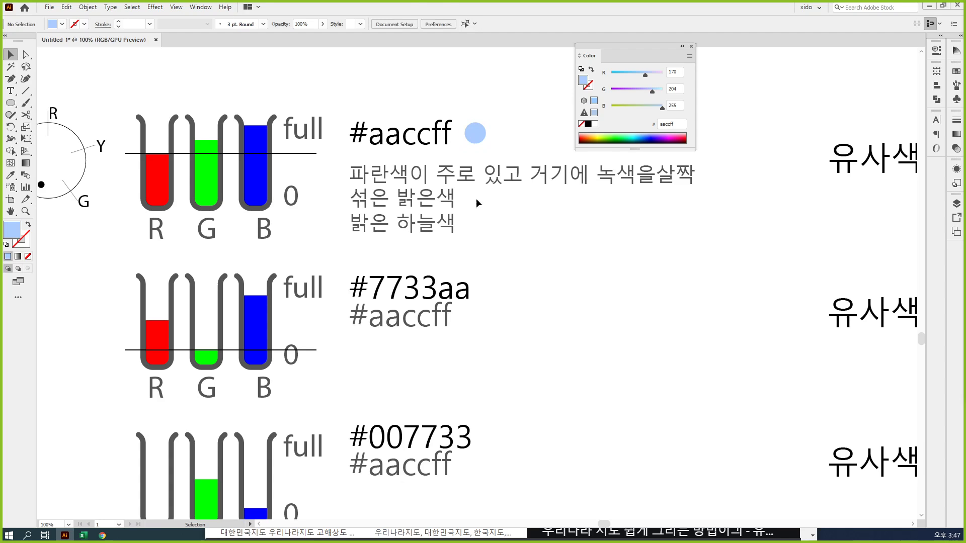
Move the Color panel down so it no longer covers the first 유사색 label.
left_click(450, 226)
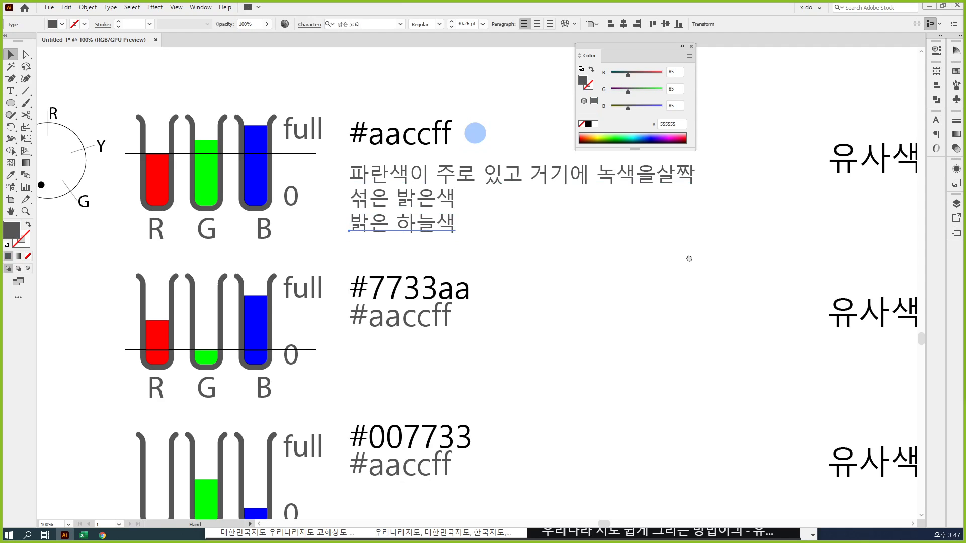
left_click_drag(690, 261, 421, 243)
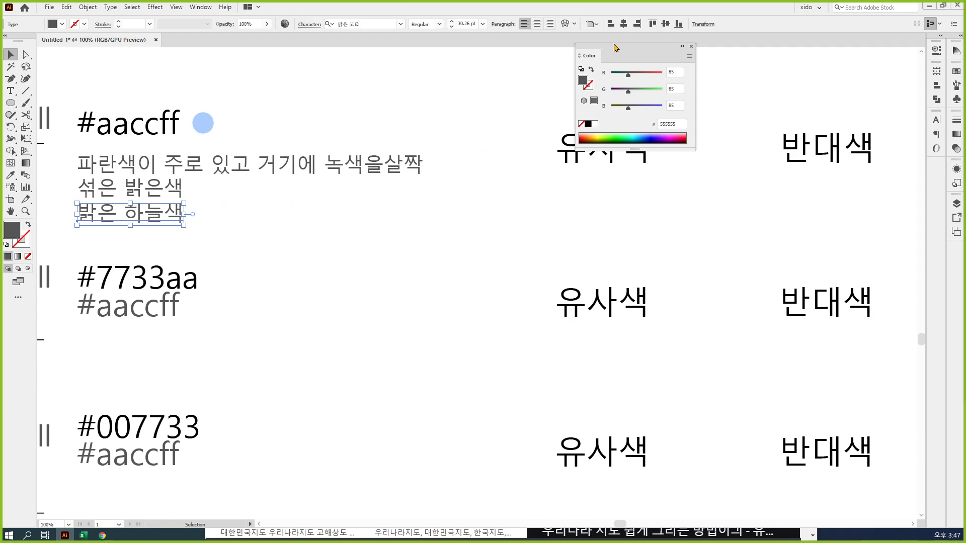
left_click_drag(615, 47, 609, 160)
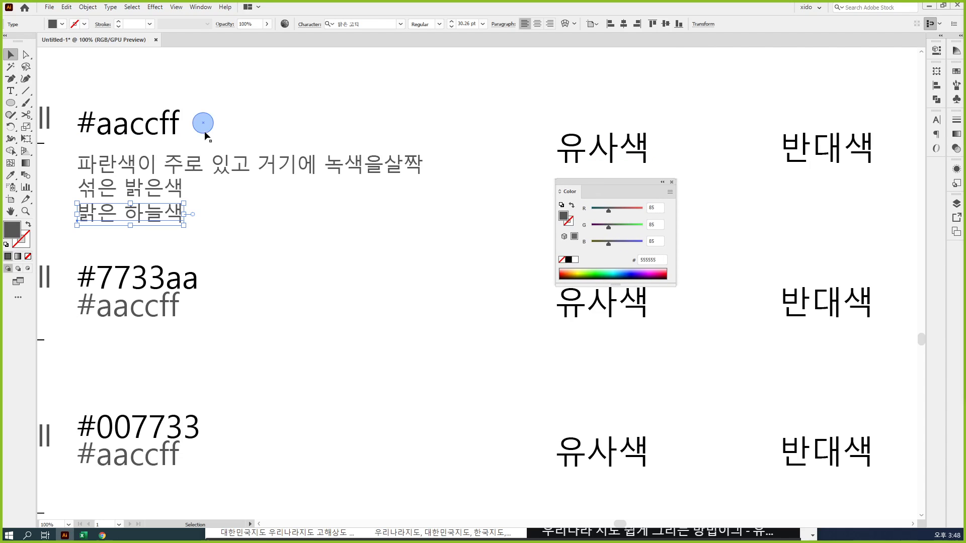
left_click(288, 216)
left_click_drag(288, 215, 446, 222)
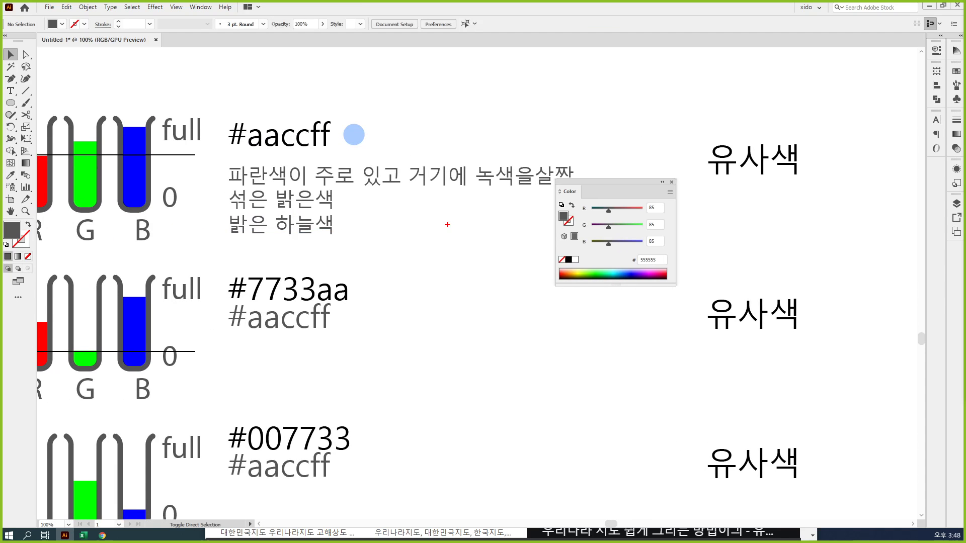
Circle the ff of the #aaccff heading in red ink and handwrite ccccff and ccddff in the space beside it.
mouse_move(336, 142)
left_mouse_down()
mouse_move(323, 108)
mouse_move(332, 151)
left_mouse_up()
mouse_move(539, 75)
left_mouse_down()
mouse_move(527, 100)
mouse_move(539, 91)
left_mouse_up()
mouse_move(545, 93)
left_mouse_down()
mouse_move(552, 75)
mouse_move(555, 91)
left_mouse_up()
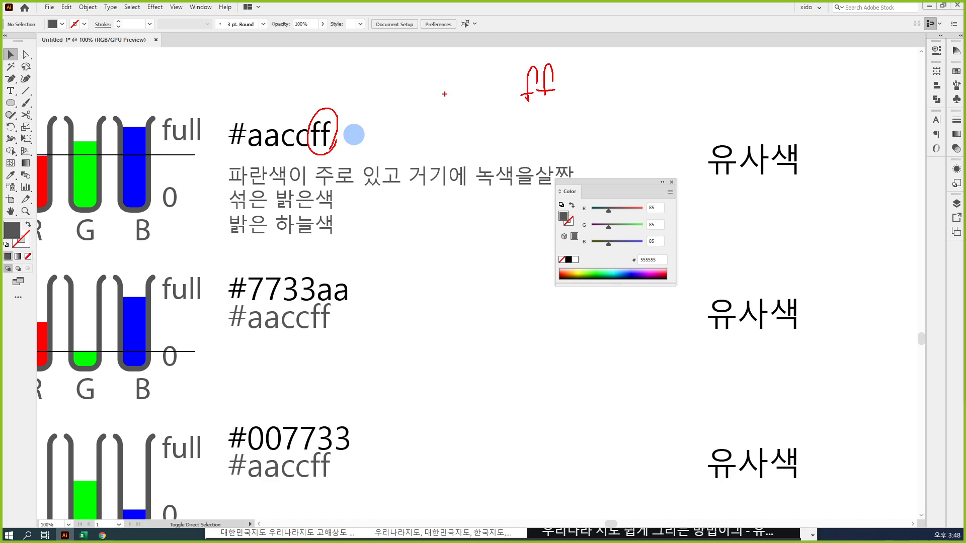
mouse_move(469, 89)
left_mouse_down()
mouse_move(468, 106)
mouse_move(482, 107)
left_mouse_up()
mouse_move(497, 89)
left_mouse_down()
mouse_move(510, 106)
mouse_move(470, 145)
mouse_move(500, 144)
left_mouse_up()
left_click_drag(502, 112, 499, 147)
mouse_move(515, 139)
left_mouse_down()
mouse_move(526, 130)
mouse_move(523, 142)
left_mouse_up()
mouse_move(548, 102)
left_mouse_down()
mouse_move(542, 142)
mouse_move(555, 131)
left_mouse_up()
mouse_move(569, 98)
left_mouse_down()
mouse_move(561, 140)
mouse_move(571, 128)
left_mouse_up()
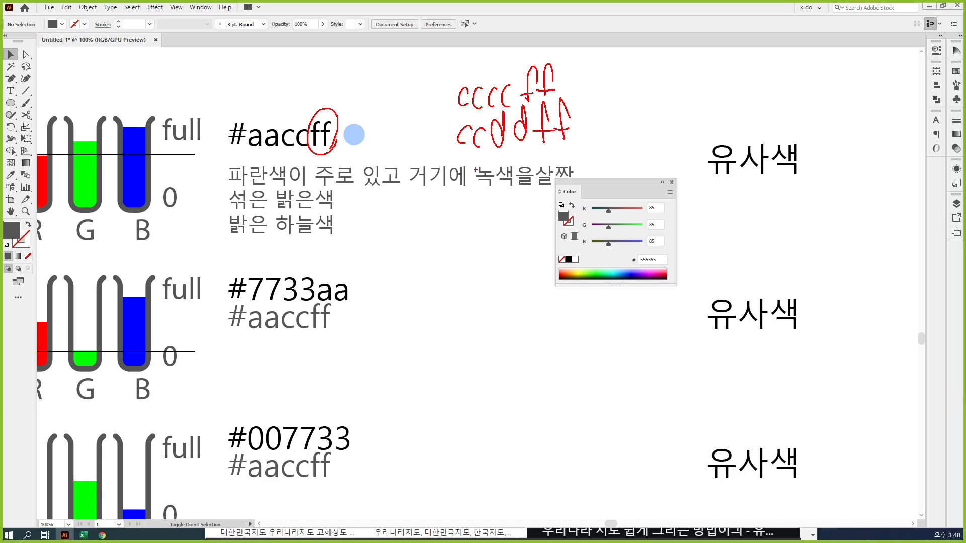
Handwrite a third code ending in ff under ccddff and outline the shared ff endings in red.
mouse_move(472, 161)
left_mouse_down()
mouse_move(464, 184)
mouse_move(477, 181)
left_mouse_up()
mouse_move(489, 164)
left_mouse_down()
mouse_move(488, 189)
mouse_move(532, 166)
left_mouse_up()
left_click_drag(555, 131, 547, 177)
mouse_move(544, 164)
left_mouse_down()
mouse_move(574, 159)
mouse_move(568, 166)
left_mouse_up()
left_click_drag(561, 161, 582, 155)
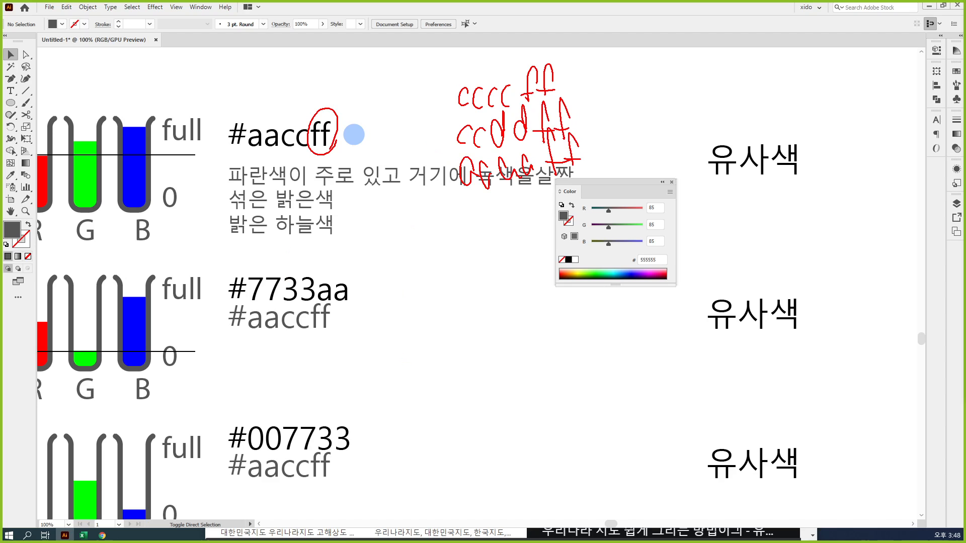
mouse_move(509, 56)
left_mouse_down()
mouse_move(531, 150)
mouse_move(571, 54)
mouse_move(472, 94)
left_mouse_up()
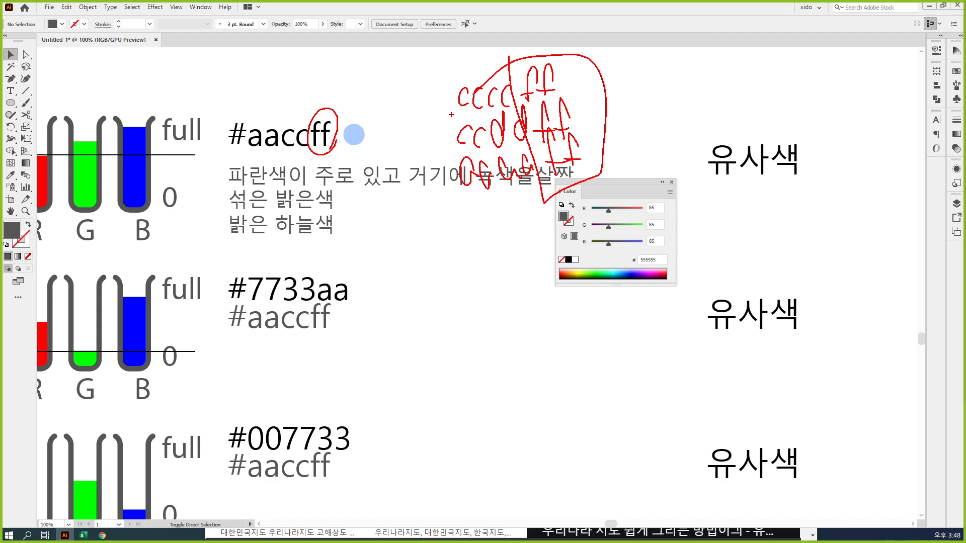
Sketch a red hue circle with tick marks above the first 유사색 label and a blue arrow across it to a small circle.
left_click_drag(711, 64, 739, 103)
left_click_drag(724, 143, 732, 159)
left_click_drag(676, 141, 656, 150)
left_click_drag(652, 107, 675, 112)
mouse_move(703, 95)
left_mouse_down()
mouse_move(715, 92)
mouse_move(679, 119)
mouse_move(695, 142)
left_mouse_up()
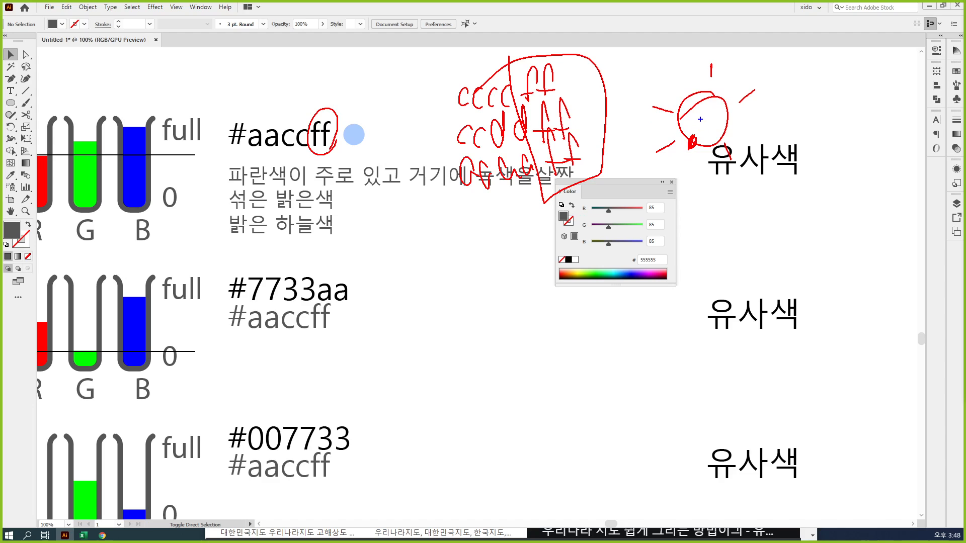
mouse_move(701, 116)
left_mouse_down()
mouse_move(703, 93)
mouse_move(729, 91)
left_mouse_up()
mouse_move(728, 84)
left_mouse_down()
mouse_move(738, 100)
mouse_move(718, 59)
mouse_move(729, 52)
mouse_move(727, 60)
left_mouse_up()
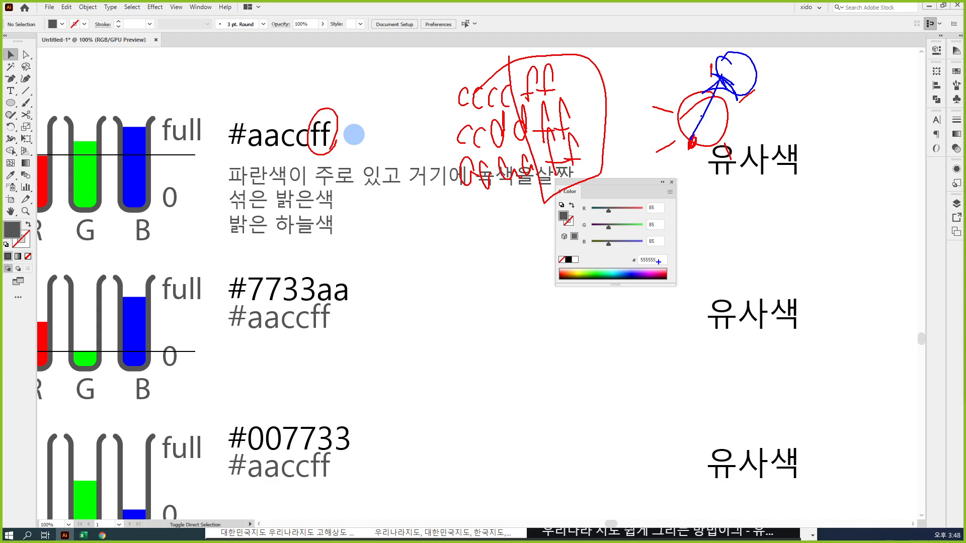
left_click_drag(747, 75, 788, 60)
Handwrite a swapped code ending in ccaa above #aaccff and short blue lines above the 반대색 area, and clear all ink annotations.
left_click_drag(325, 116, 325, 95)
left_click_drag(266, 112, 268, 140)
mouse_move(255, 70)
left_mouse_down()
mouse_move(242, 49)
mouse_move(246, 94)
left_mouse_up()
left_click_drag(235, 85, 257, 80)
mouse_move(266, 64)
left_mouse_down()
mouse_move(255, 44)
mouse_move(264, 91)
left_mouse_up()
mouse_move(249, 82)
left_mouse_down()
mouse_move(295, 97)
mouse_move(348, 95)
left_mouse_up()
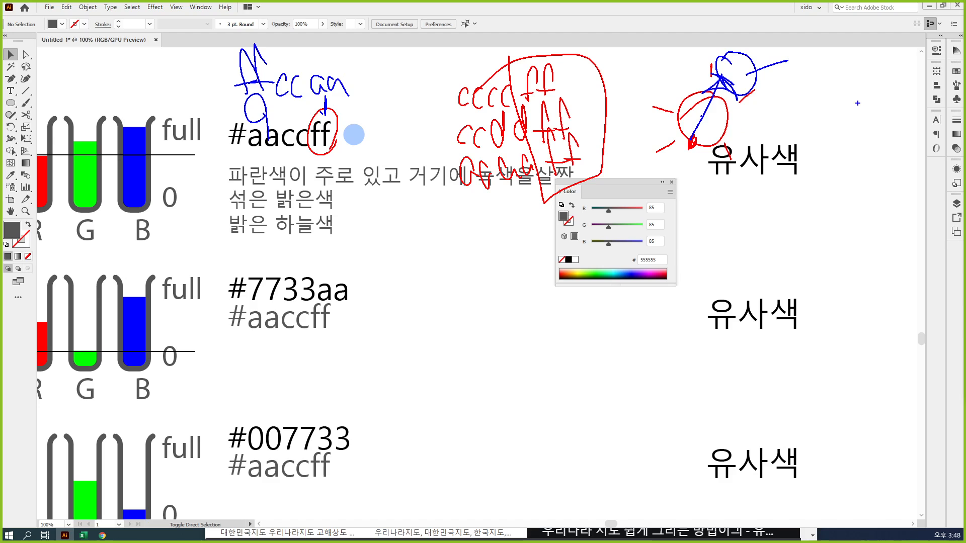
mouse_move(841, 91)
left_mouse_down()
mouse_move(879, 90)
mouse_move(872, 110)
left_mouse_up()
left_click_drag(842, 121, 862, 120)
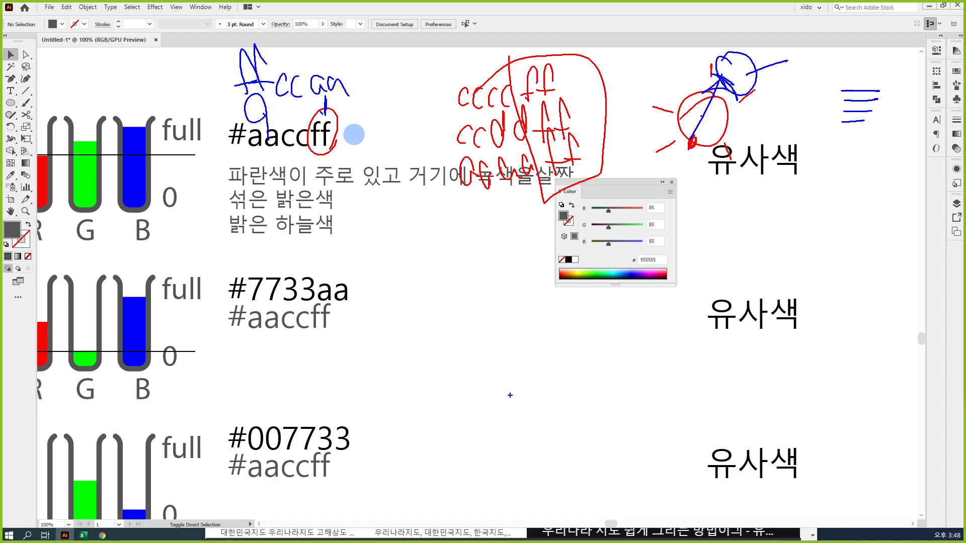
key("Escape")
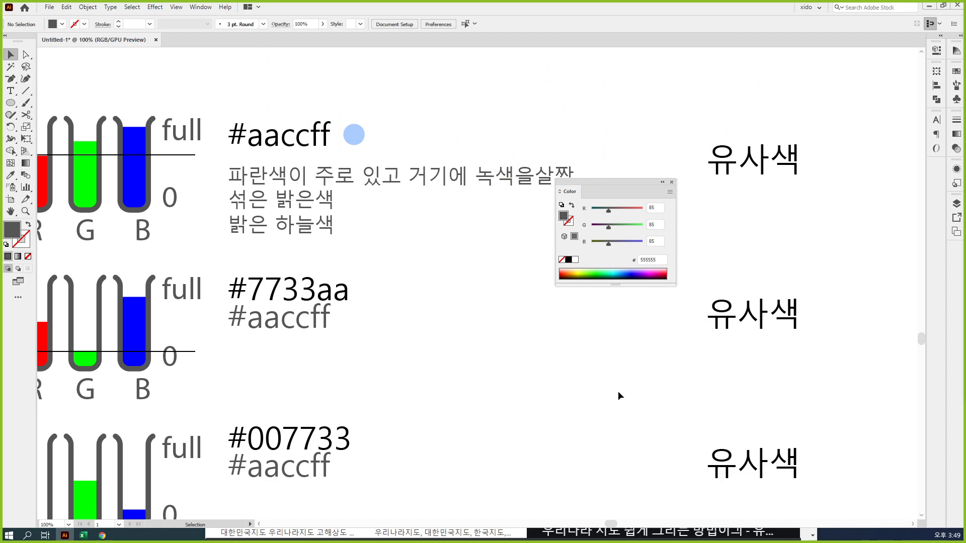
Look over the rows headed #aaccff, #7733aa, #007733 and #336699 with the whole diagram in view.
left_click_drag(535, 368, 651, 345)
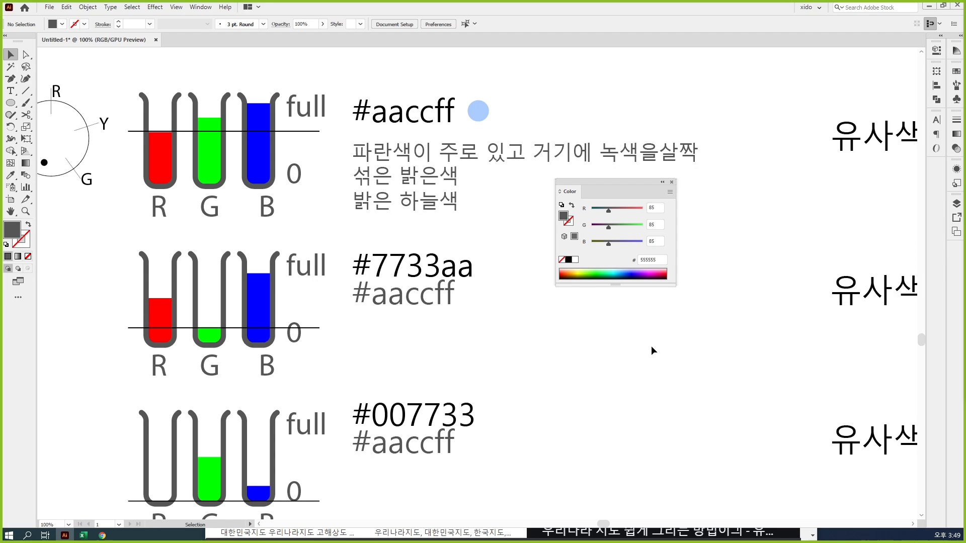
key("a")
key("ctrl+minus")
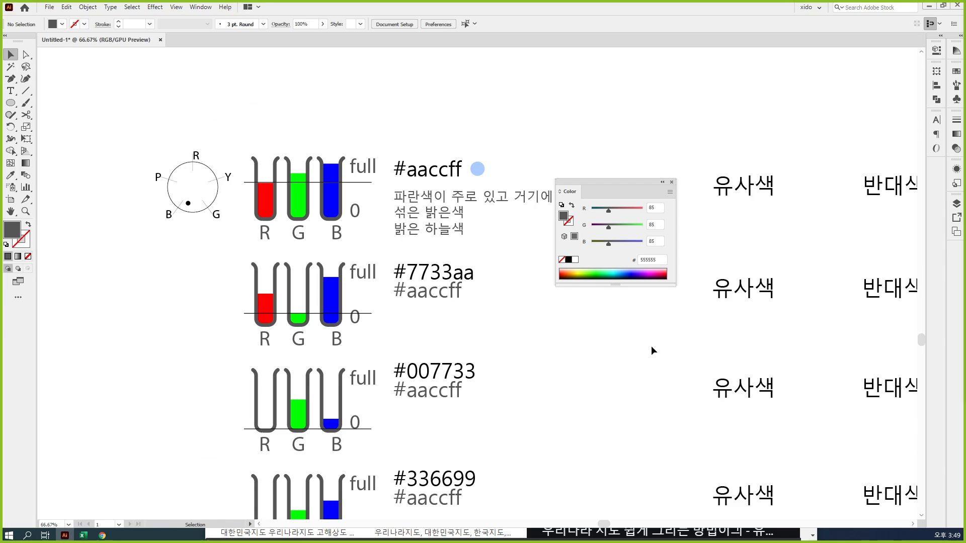
left_click(423, 174)
left_click(425, 277)
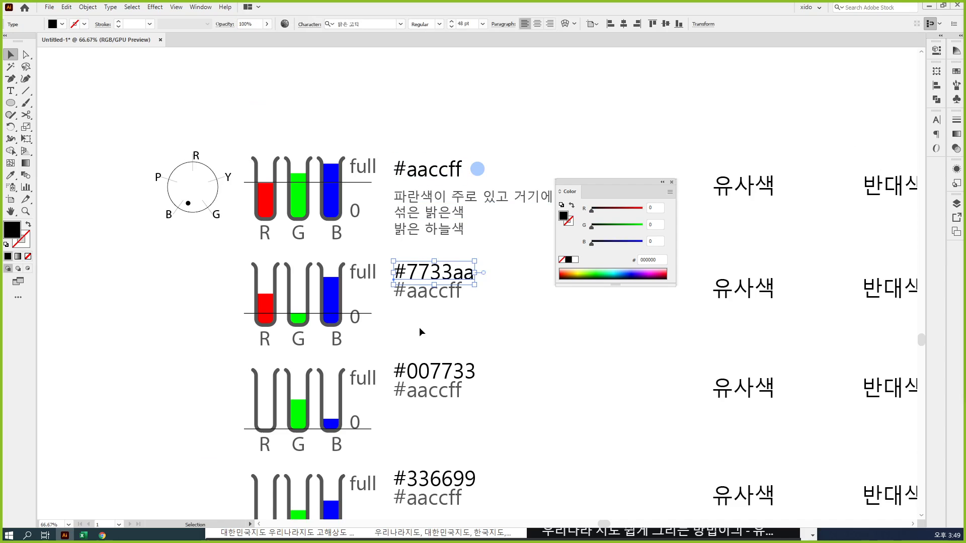
left_click(429, 380)
left_click(434, 485)
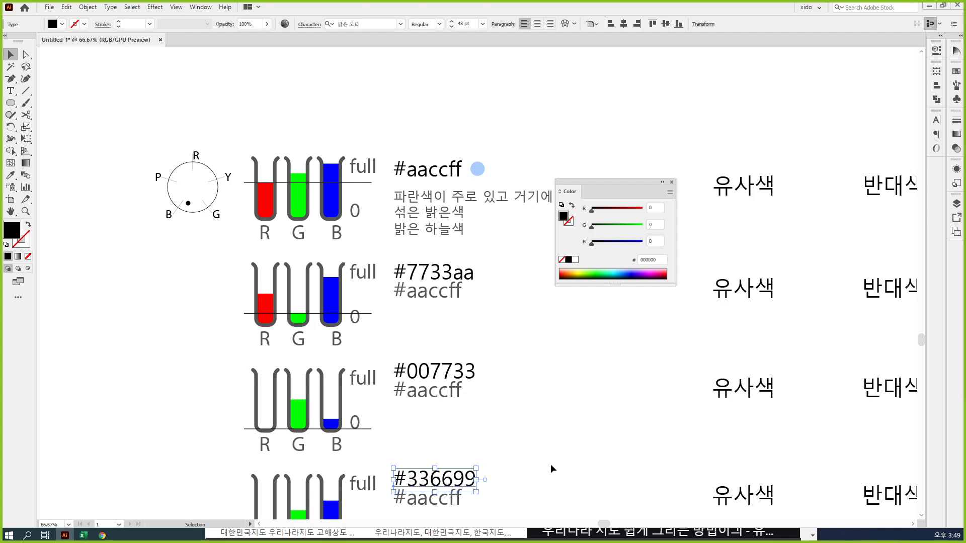
left_click(551, 464)
left_click_drag(550, 464, 545, 422)
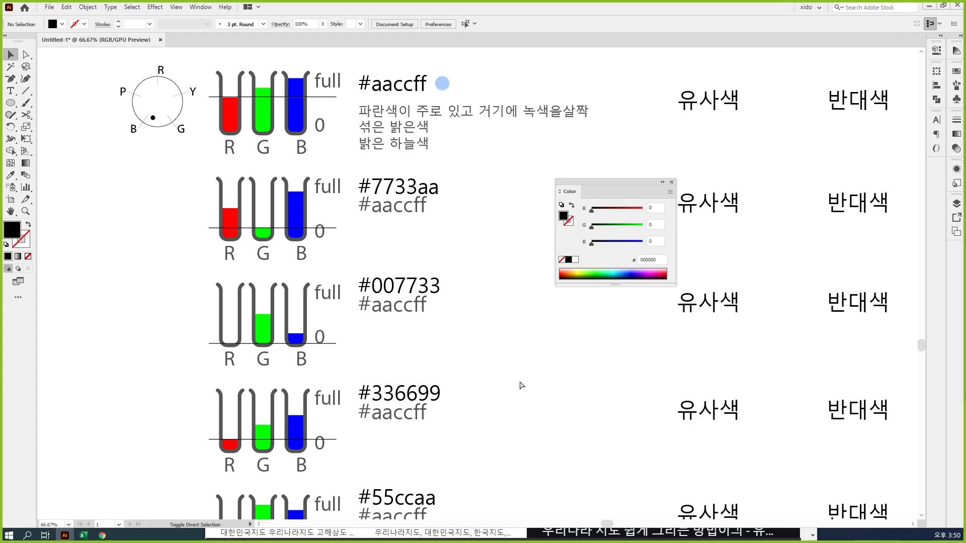
Circle the Color panel's hex field in blue ink, and on the blank board draw an arrow from the handwritten code to an underlined ff.
key("ctrl+shift+2")
left_click_drag(670, 261, 669, 276)
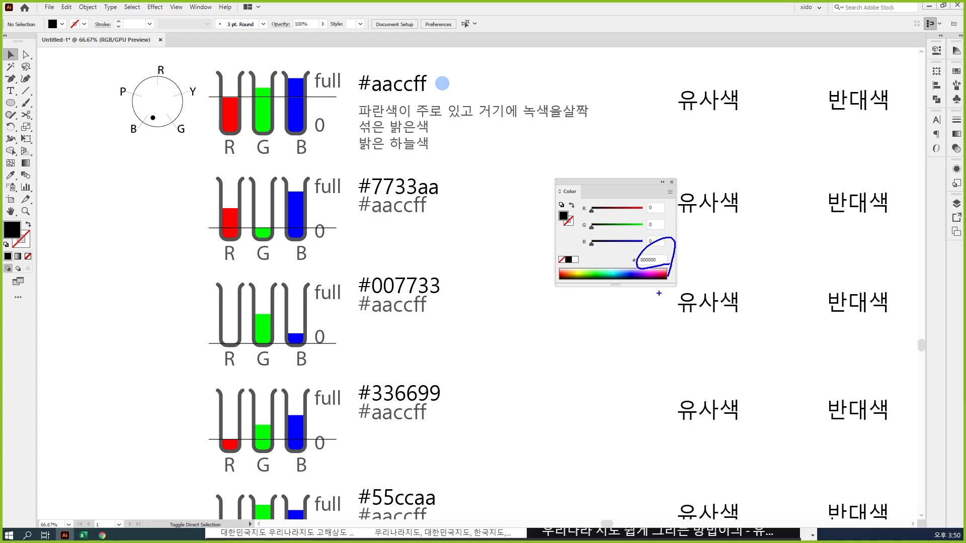
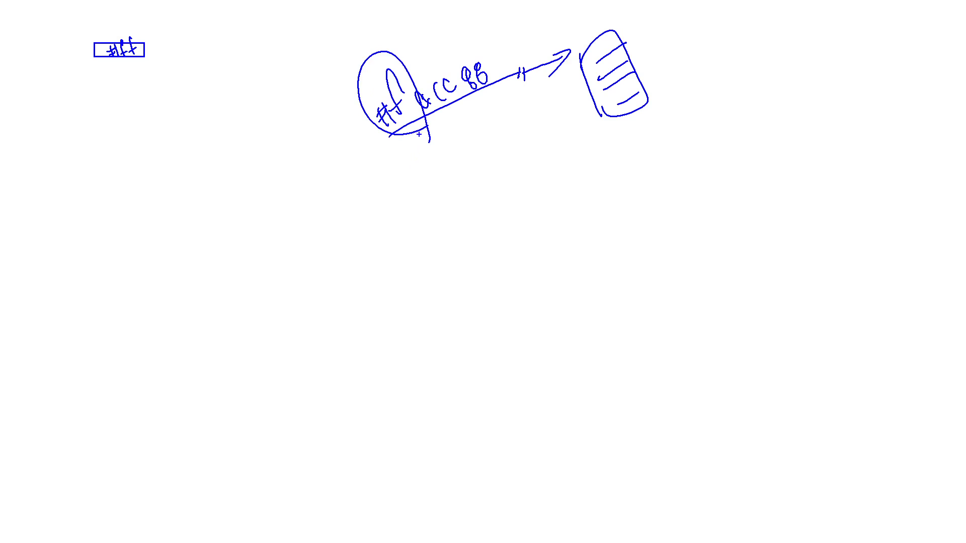
mouse_move(414, 119)
left_mouse_down()
mouse_move(428, 172)
mouse_move(438, 174)
left_mouse_up()
left_click_drag(421, 165, 438, 174)
mouse_move(443, 221)
left_mouse_down()
mouse_move(444, 254)
mouse_move(464, 249)
left_mouse_up()
left_click_drag(454, 242, 468, 248)
left_click_drag(432, 277, 479, 248)
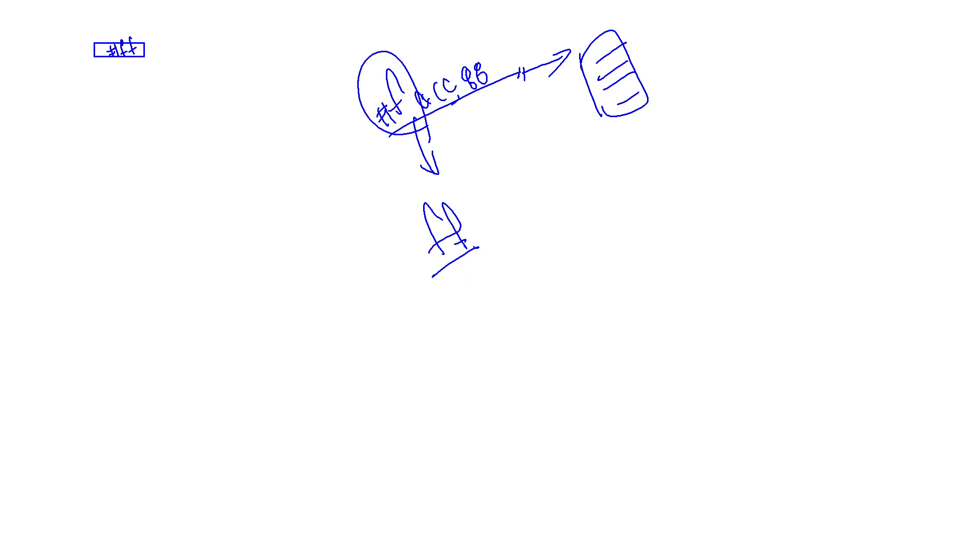
Circle the middle pair of the handwritten code, bracket the ff below it and add a circled Korean note.
left_click_drag(463, 115, 425, 104)
mouse_move(469, 264)
left_mouse_down()
mouse_move(497, 269)
mouse_move(471, 201)
left_mouse_up()
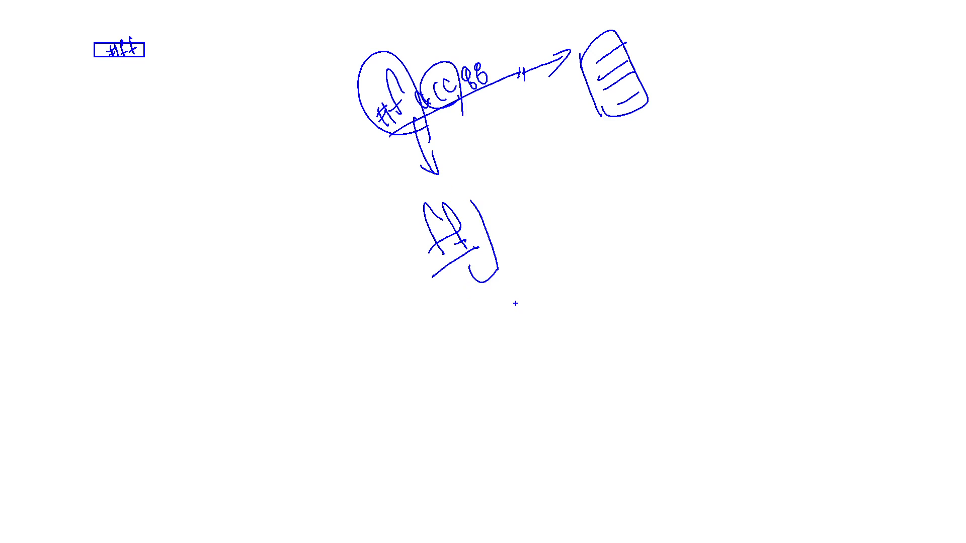
mouse_move(514, 295)
left_mouse_down()
mouse_move(528, 308)
mouse_move(546, 274)
left_mouse_up()
left_click_drag(552, 286, 543, 300)
mouse_move(558, 306)
left_mouse_down()
mouse_move(523, 316)
mouse_move(564, 304)
left_mouse_up()
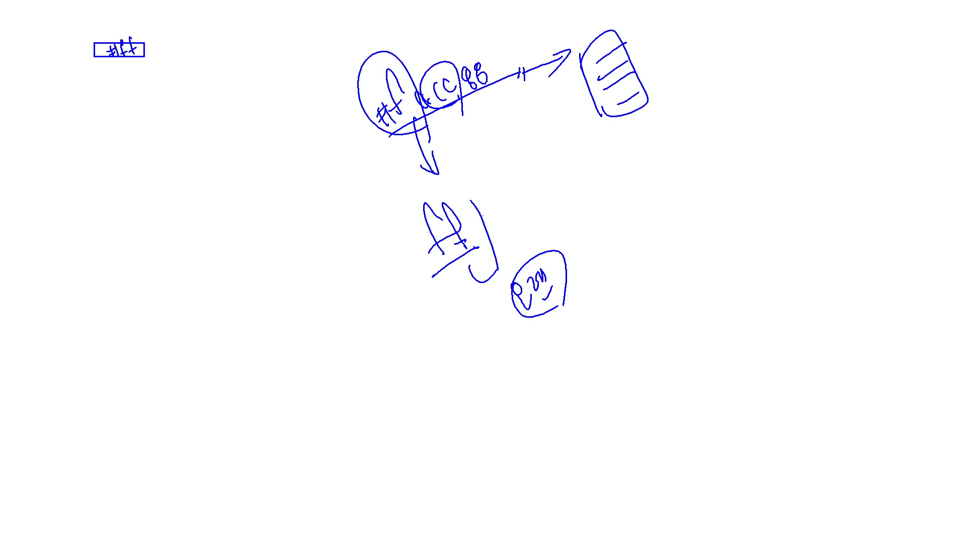
Add a Korean question with a pointer line above the handwritten code and close the drawing board.
left_click_drag(423, 53, 390, 89)
mouse_move(442, 33)
left_mouse_down()
mouse_move(436, 44)
mouse_move(450, 54)
left_mouse_up()
left_click_drag(449, 34, 454, 42)
left_click_drag(467, 26, 467, 34)
left_click_drag(469, 38, 482, 30)
mouse_move(485, 12)
left_mouse_down()
mouse_move(468, 39)
mouse_move(495, 24)
left_mouse_up()
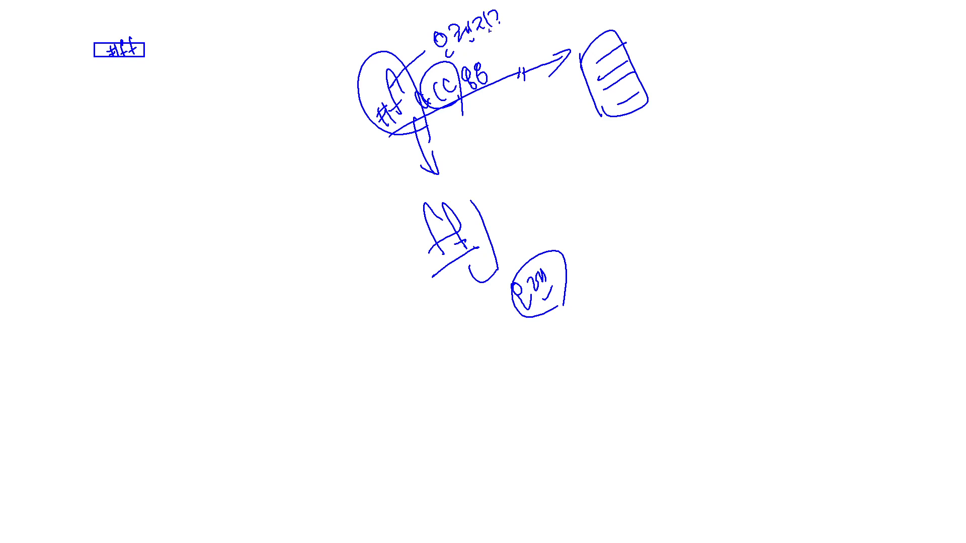
left_click_drag(449, 61, 527, 23)
left_click_drag(532, 34, 535, 32)
key("Escape")
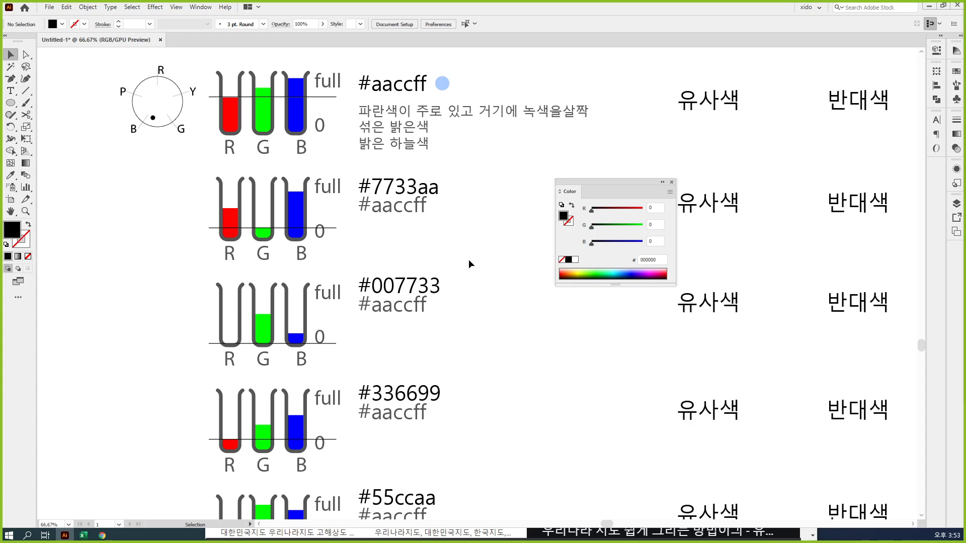
Switch to Chrome and load the Adobe Color site at color.adobe.com in place of the Korea map image search.
left_click(104, 535)
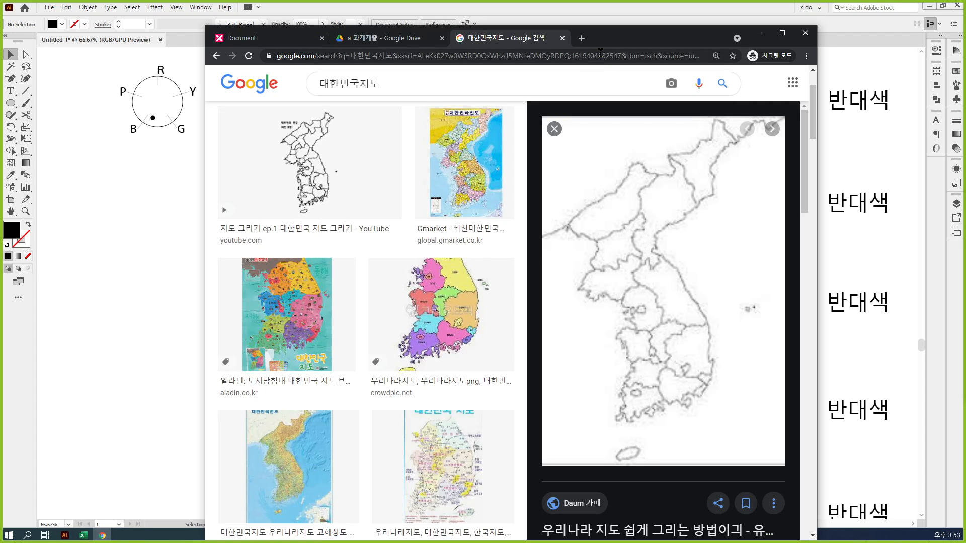
left_click(602, 57)
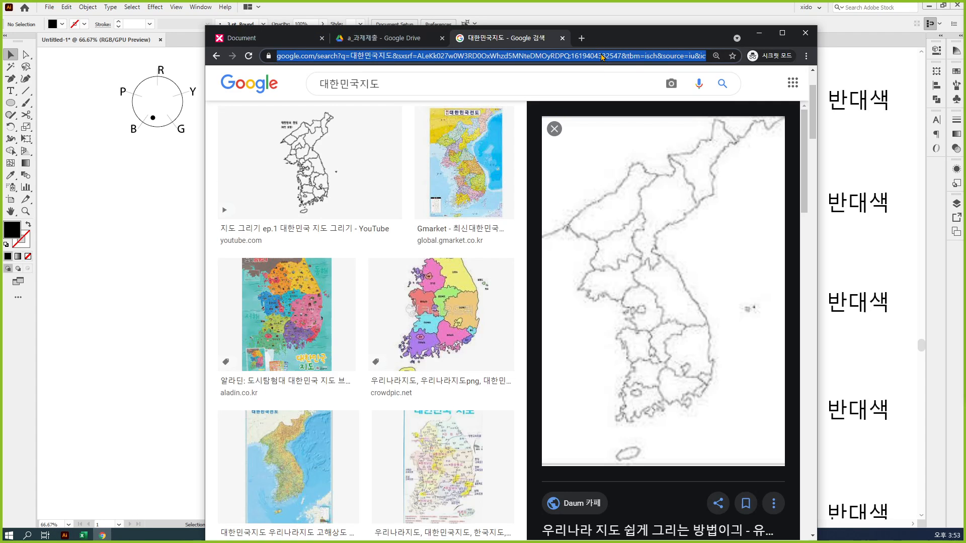
type("채ㅣㅐㄱ")
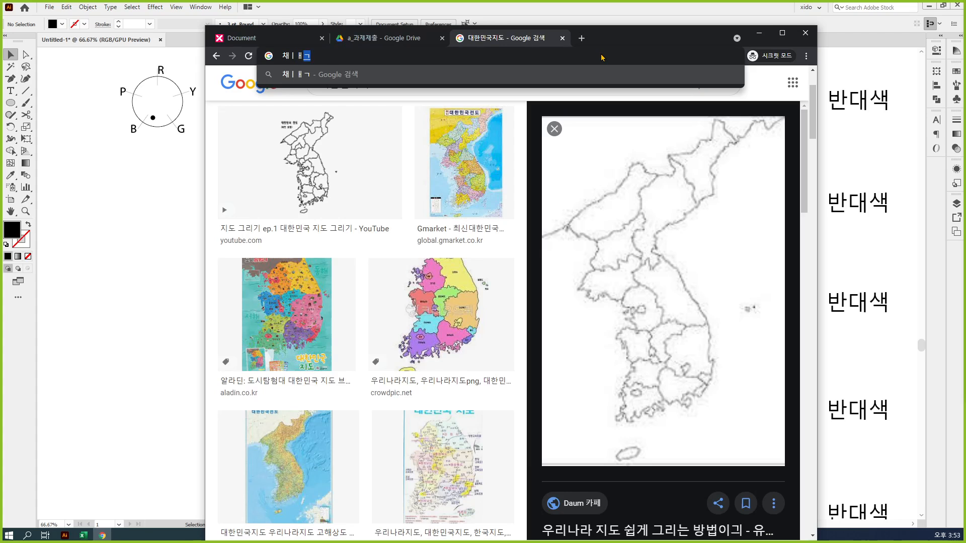
type(".ㅁ애")
key("ctrl+a")
type("color.ade")
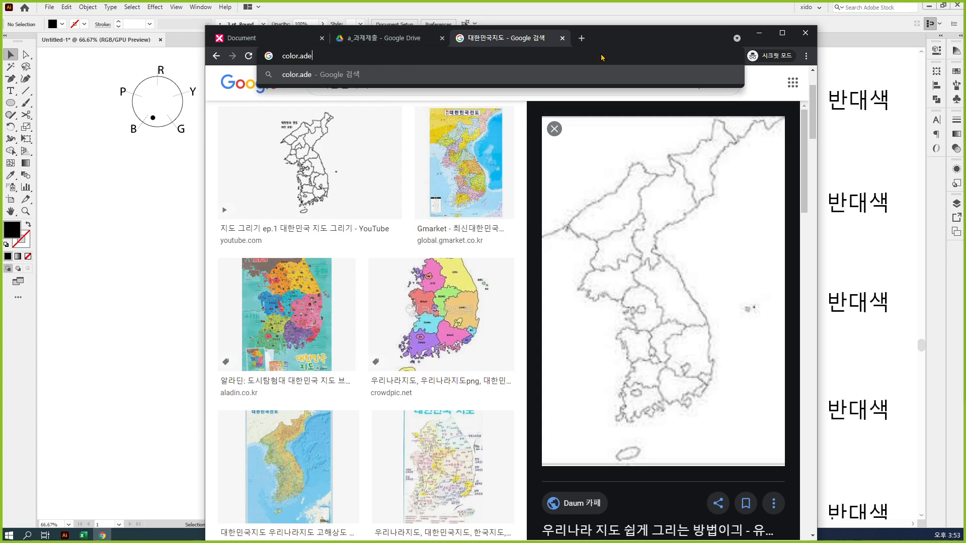
key("BackSpace")
type("oghe.com")
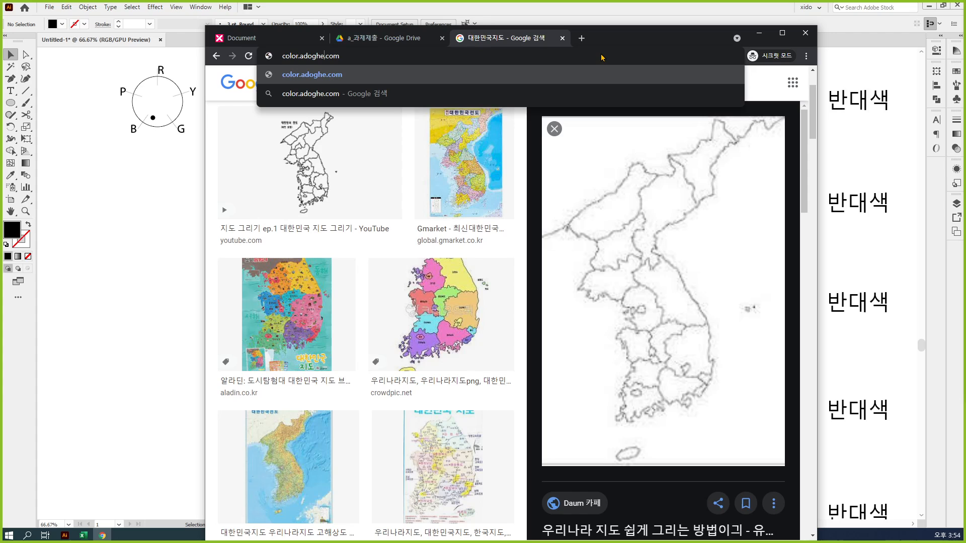
key("BackSpace")
key("BackSpace")
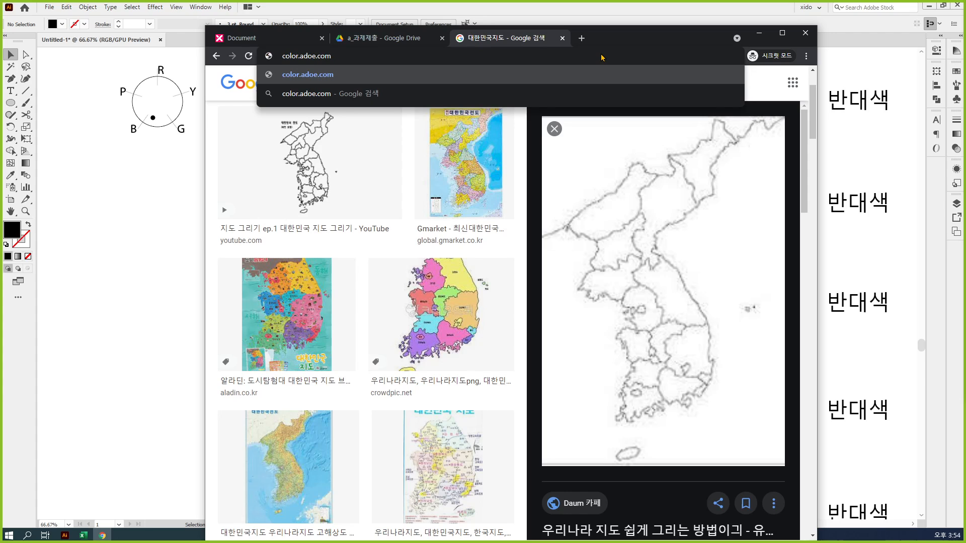
type("b")
key("Return")
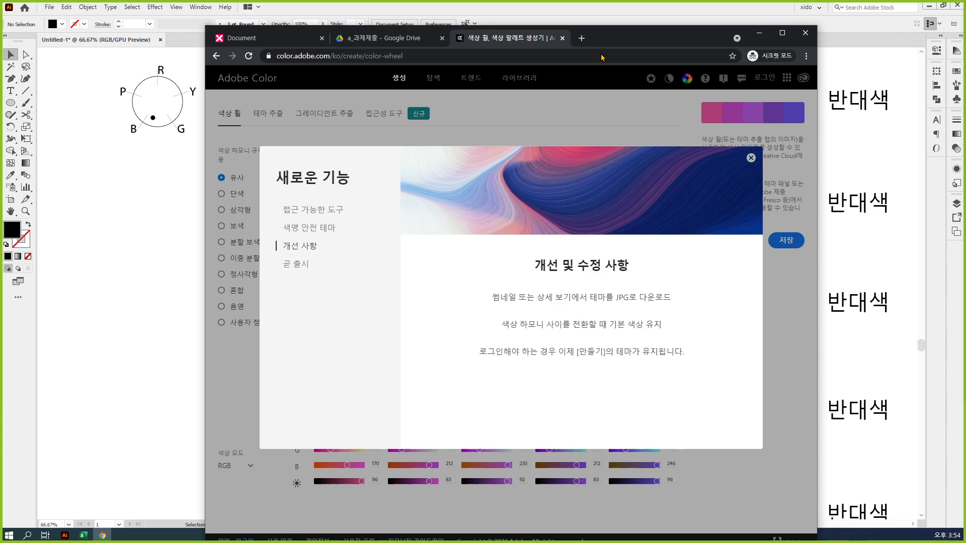
Dismiss the new-features notice in the maximized window and shift the analogous harmony on the color wheel to a light blue base, about #7CB3EB.
left_click(781, 33)
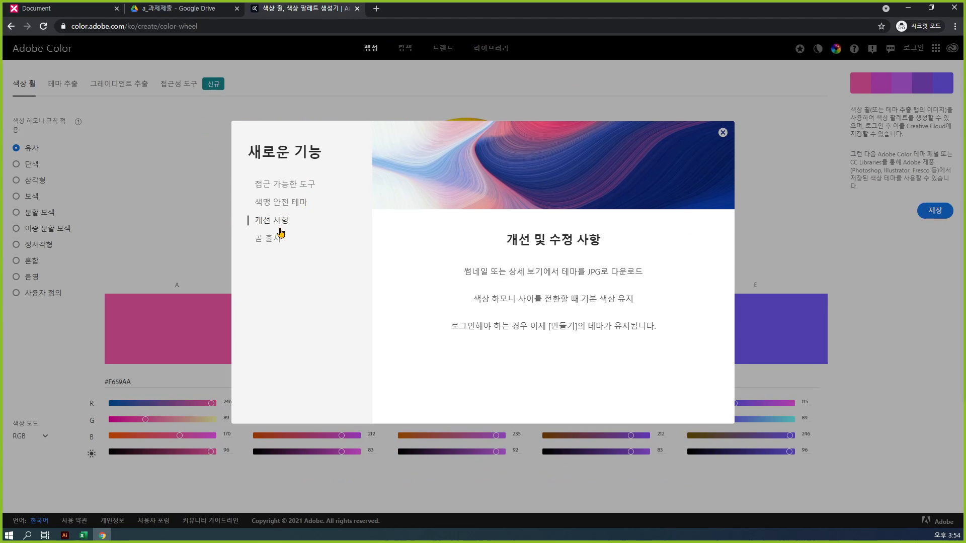
left_click(723, 133)
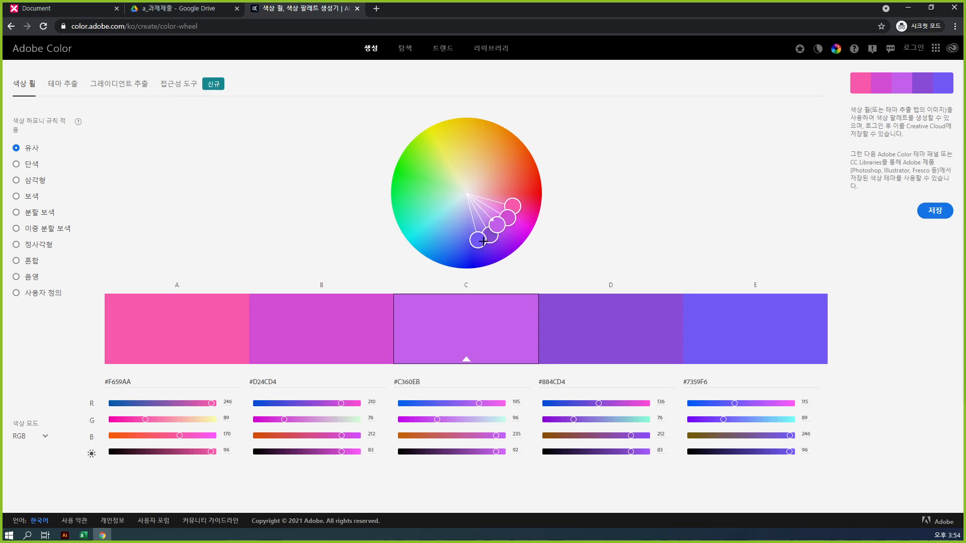
left_click_drag(483, 241, 445, 249)
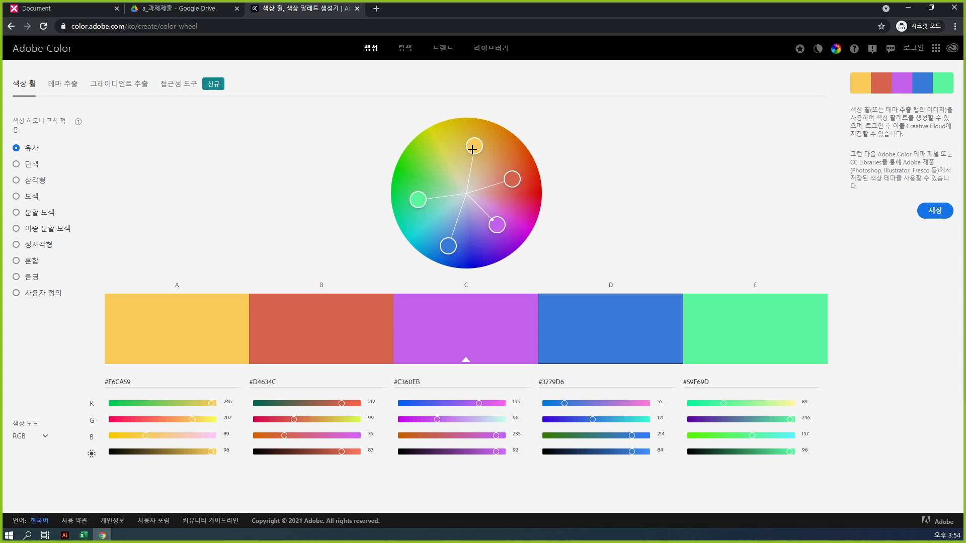
left_click_drag(475, 147, 452, 226)
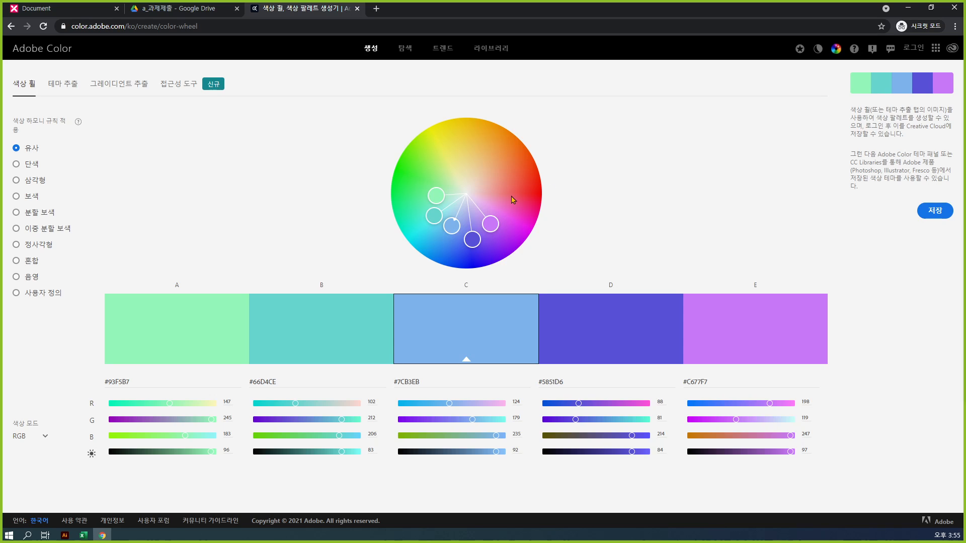
Return to the Illustrator diagram and view all five hex code rows together at 50%.
left_click(908, 8)
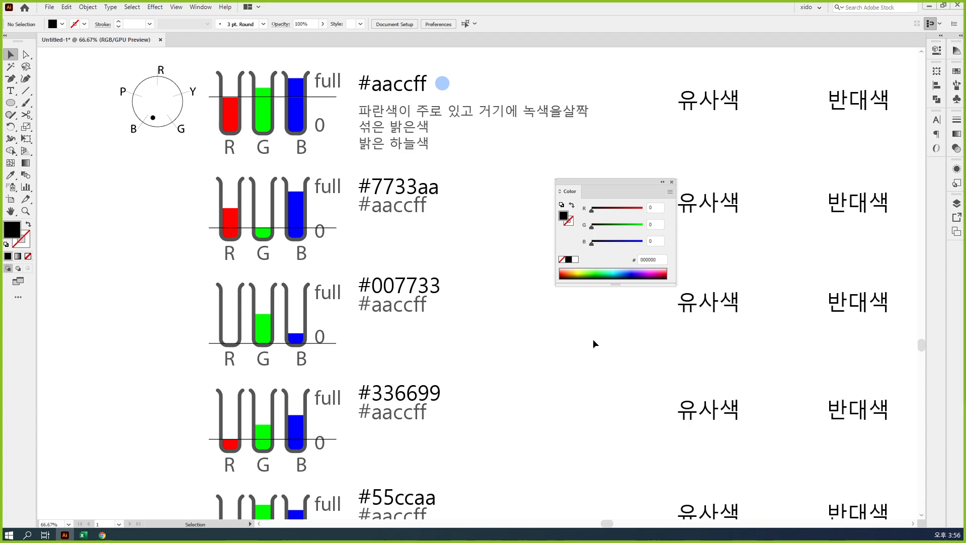
key("ctrl+minus")
key("ctrl+minus")
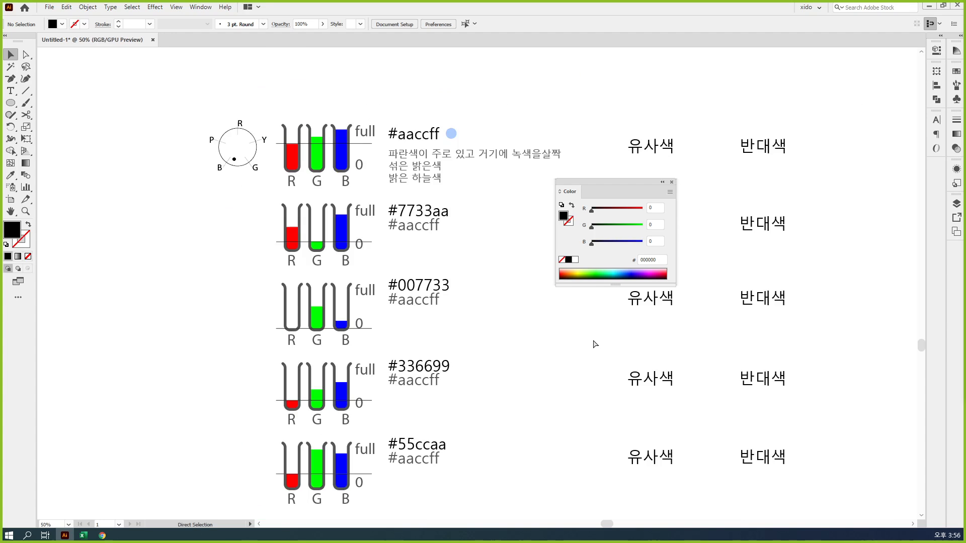